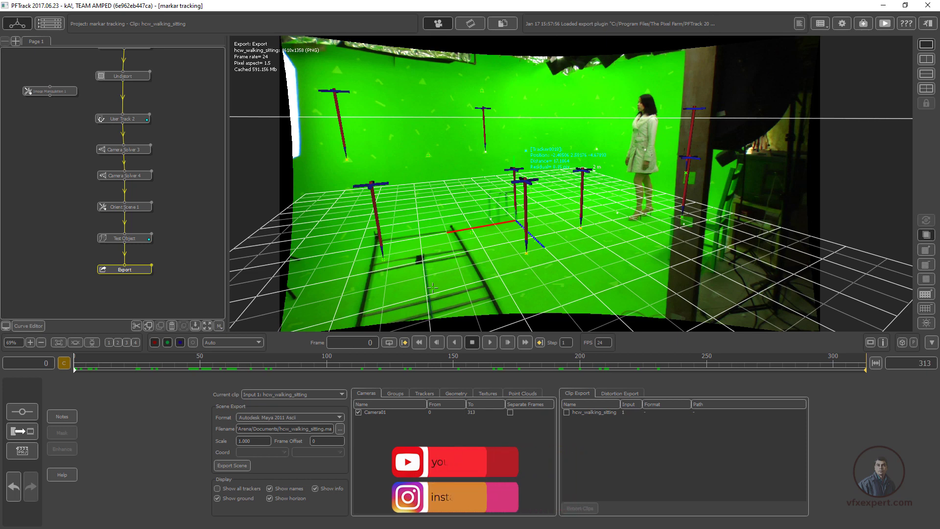
Set the Export node's scene format to Autodesk Maya 2011 Ascii and its output file to hcw_walking_sitting.ma in the pf_export folder
double_click(135, 271)
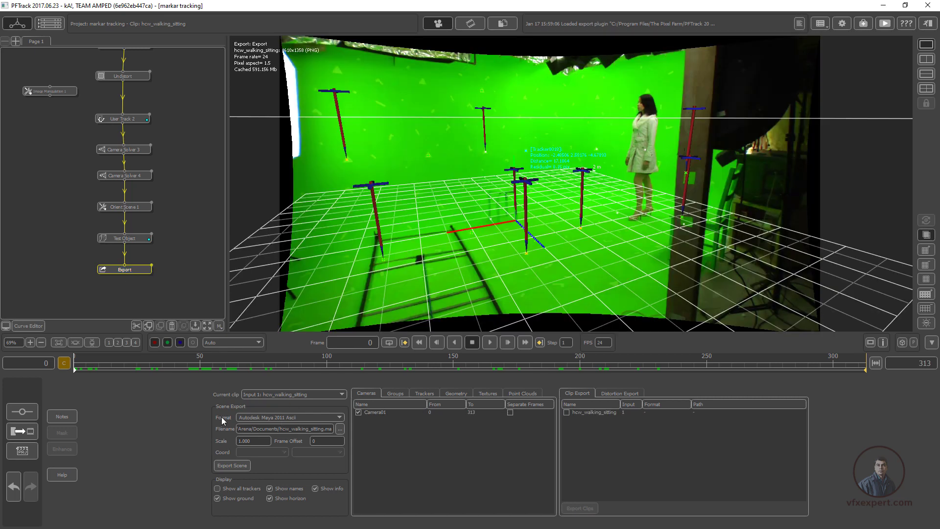
click(340, 419)
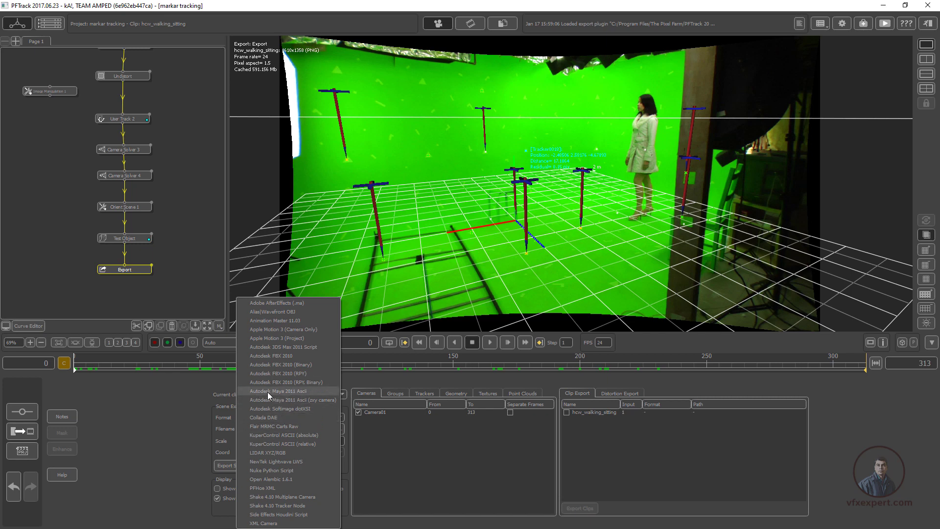
click(302, 391)
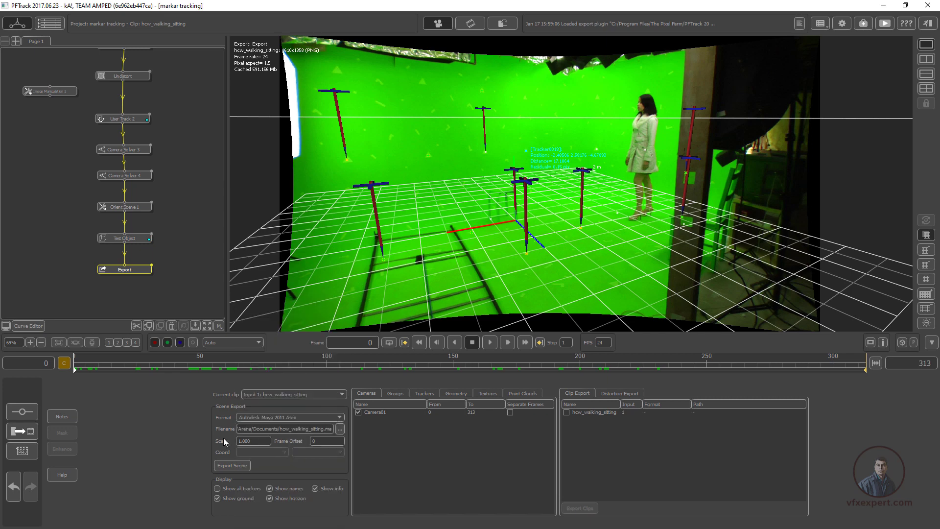
click(340, 429)
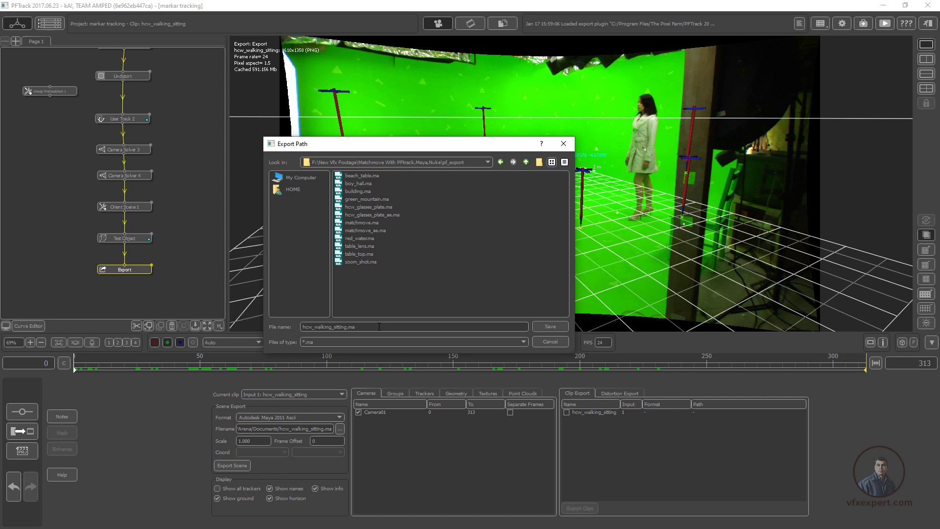
click(556, 328)
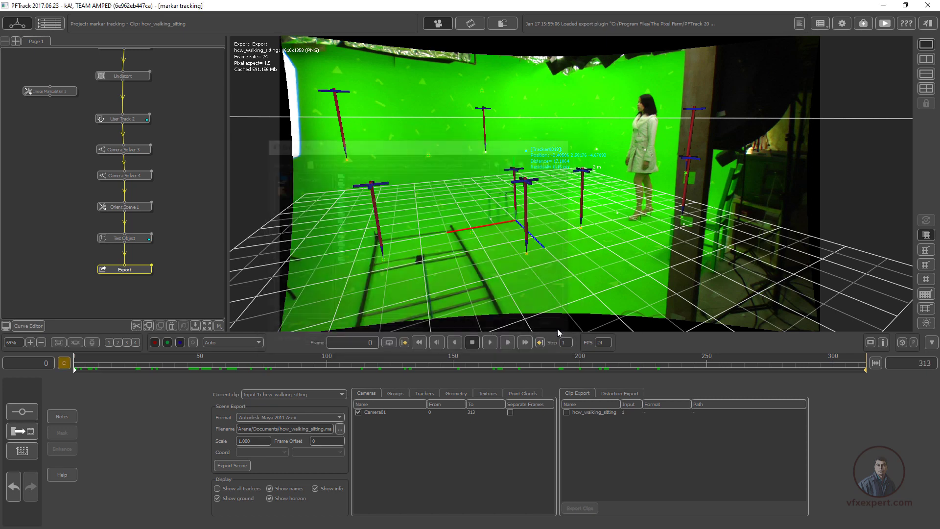
Export the scene, and enable and export the hcw_walking_sitting clip
click(239, 466)
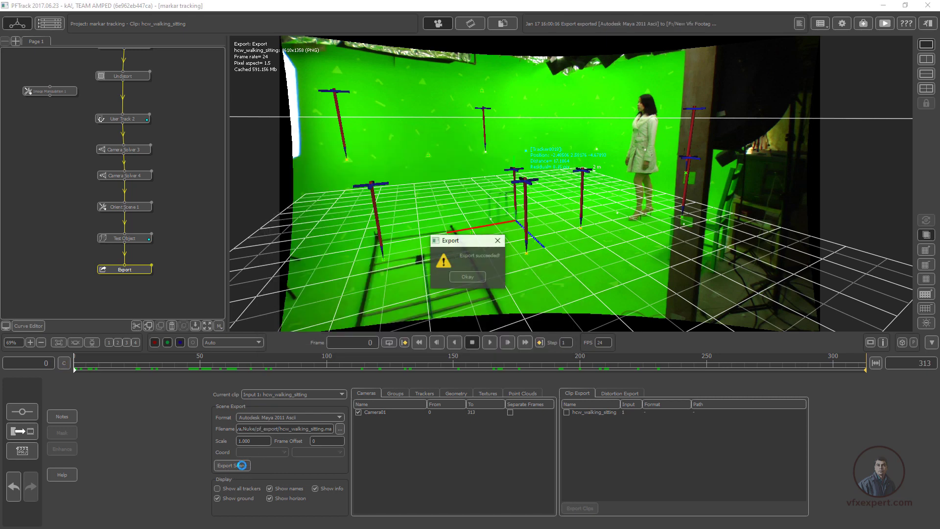
click(468, 278)
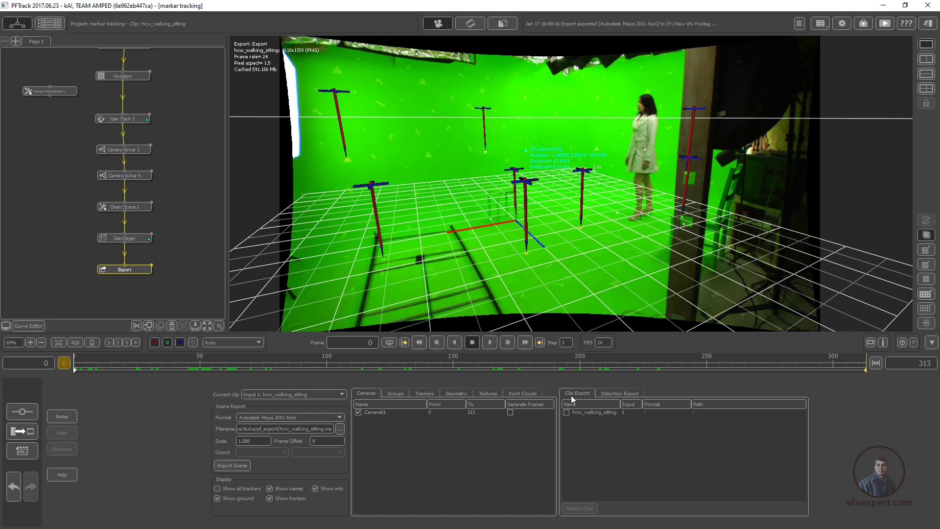
click(566, 413)
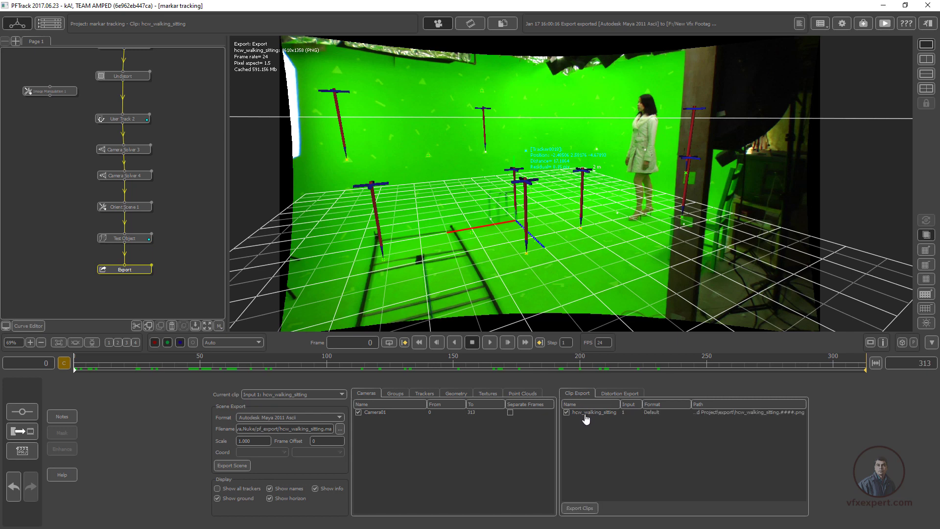
click(585, 508)
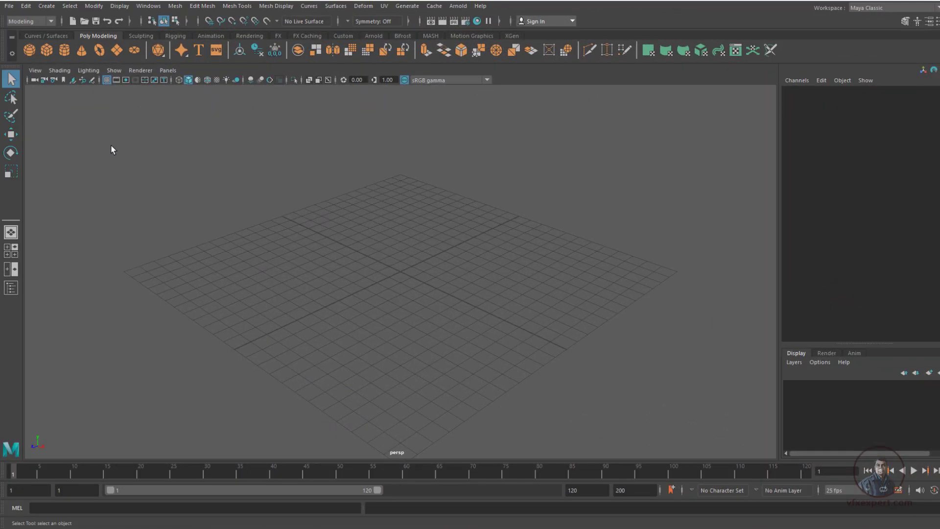
Switch to Maya and create a new scene with the time unit set to 24 fps
click(9, 6)
click(131, 23)
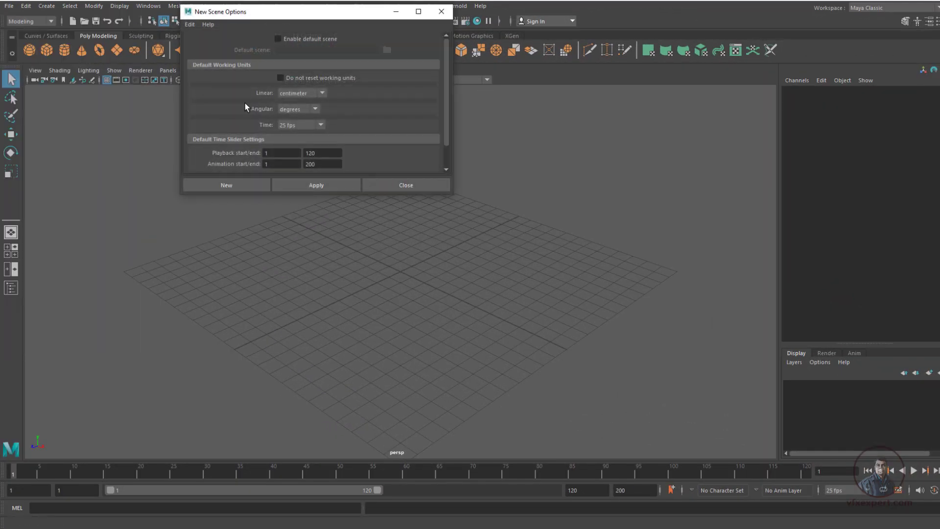
click(321, 125)
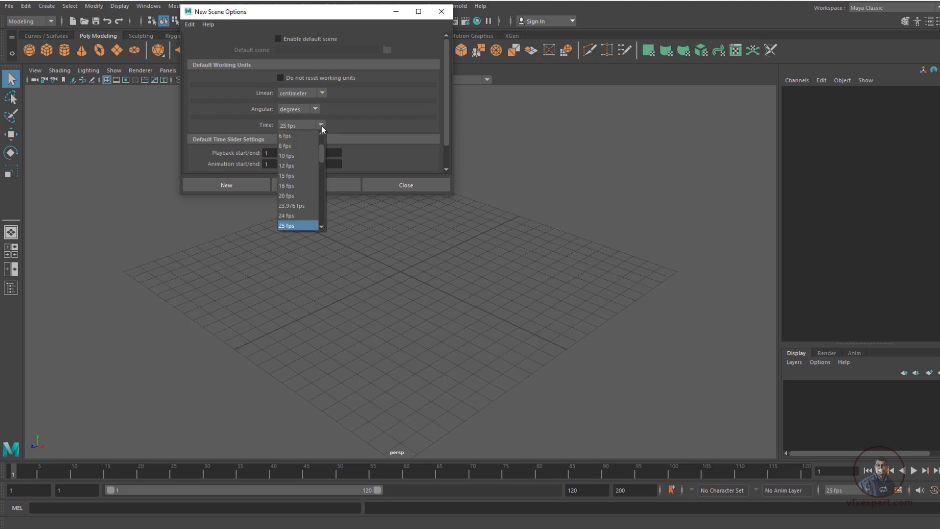
click(294, 196)
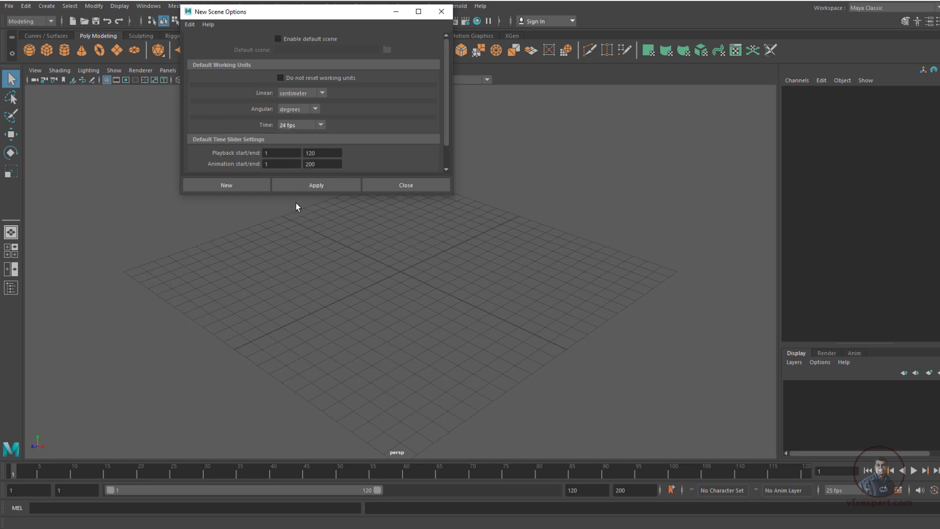
click(246, 186)
click(479, 266)
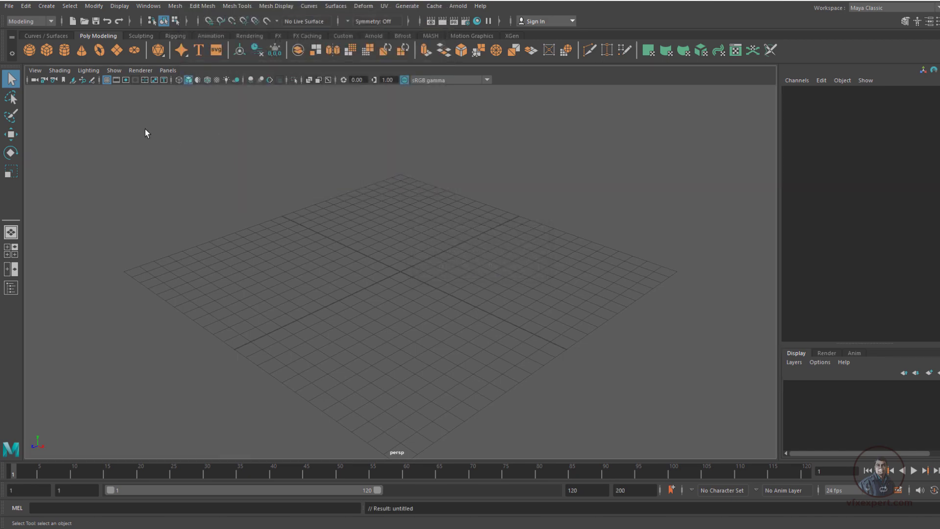
Import the hcw_walking_sitting Maya file from the pf_export folder into the scene and put the file window away
click(9, 6)
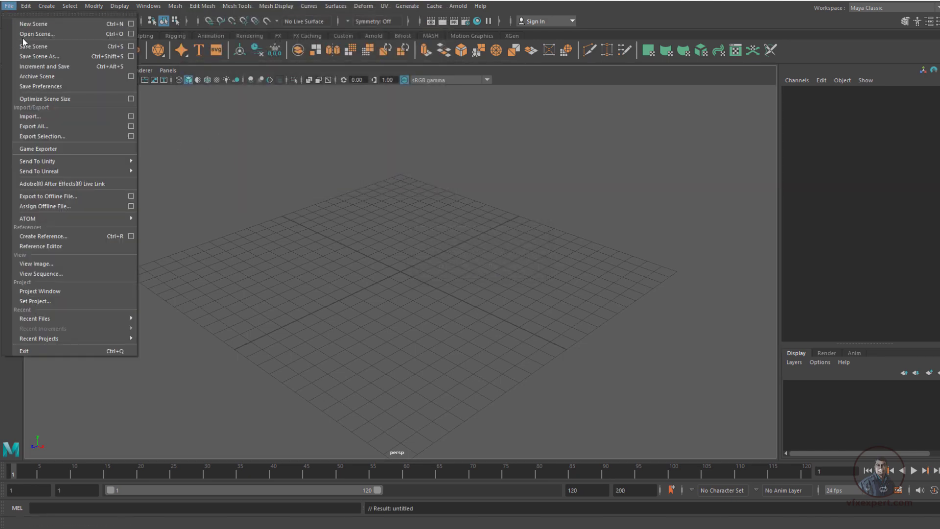
click(43, 34)
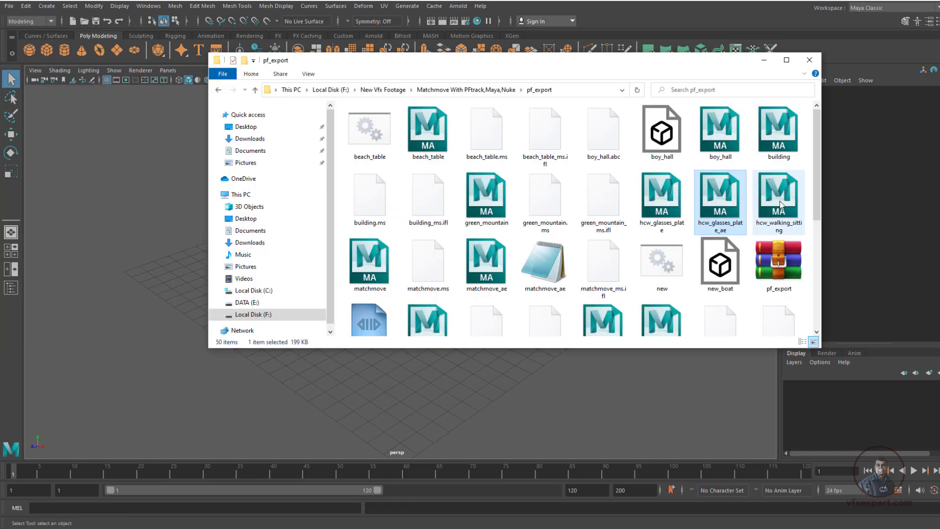
click(781, 204)
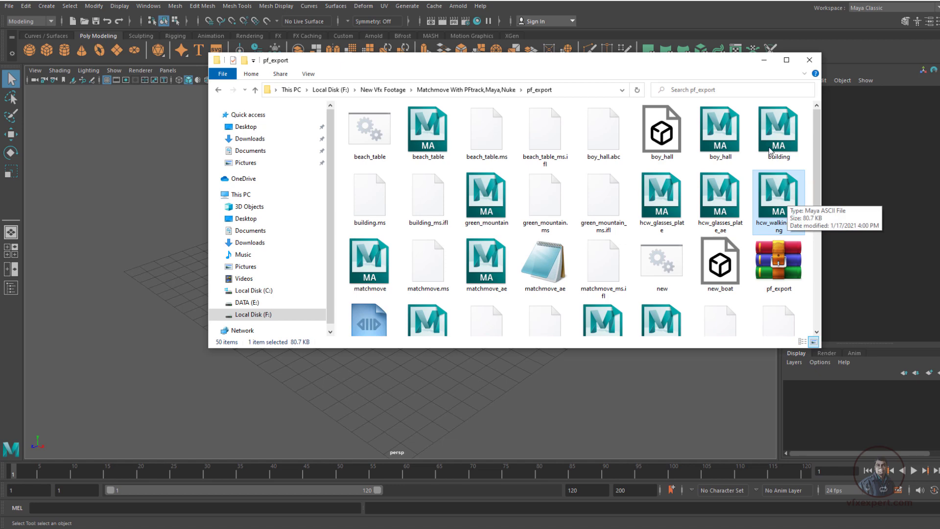
drag(724, 65, 747, 69)
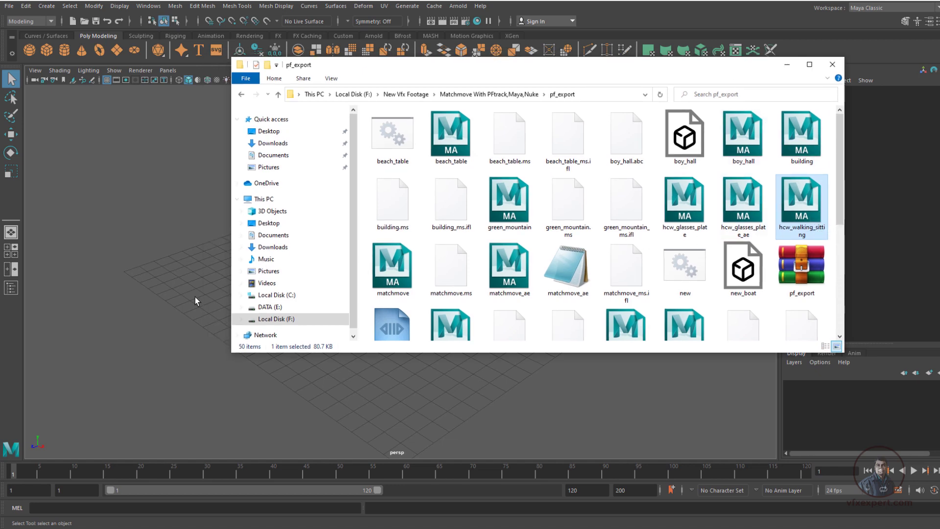
drag(791, 210, 160, 232)
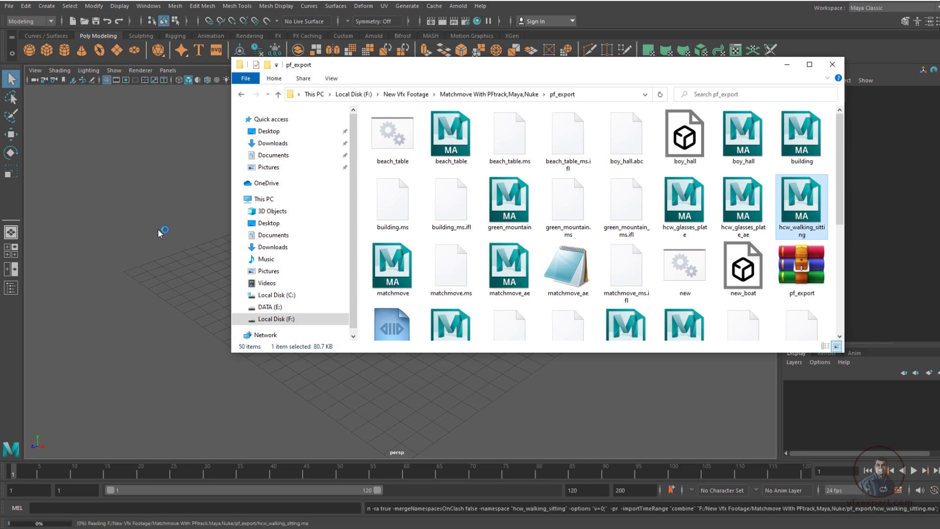
click(785, 64)
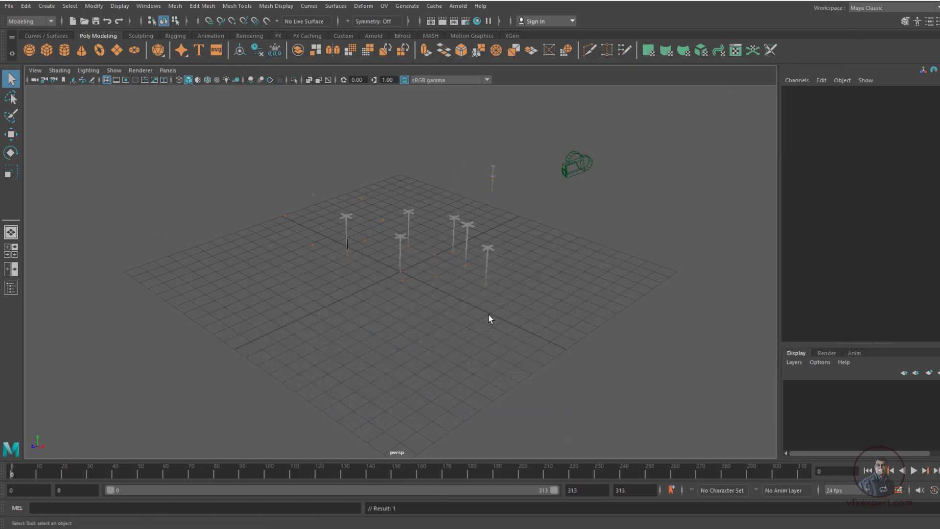
Inspect the imported markers and the tracked camera's keyframes in the perspective view
alt+middle_drag(463, 347, 461, 365)
alt+right_drag(461, 365, 498, 375)
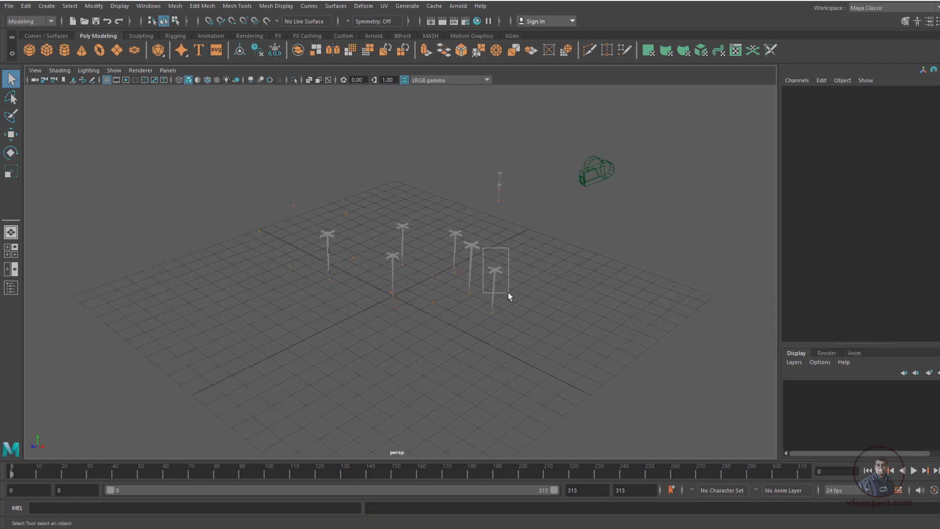
drag(508, 295, 509, 294)
click(589, 169)
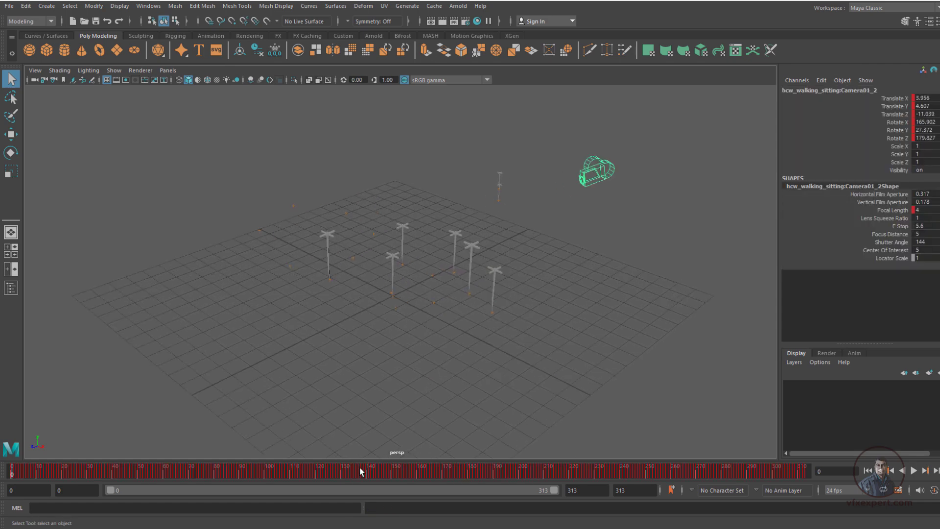
click(425, 294)
drag(425, 294, 445, 313)
click(280, 216)
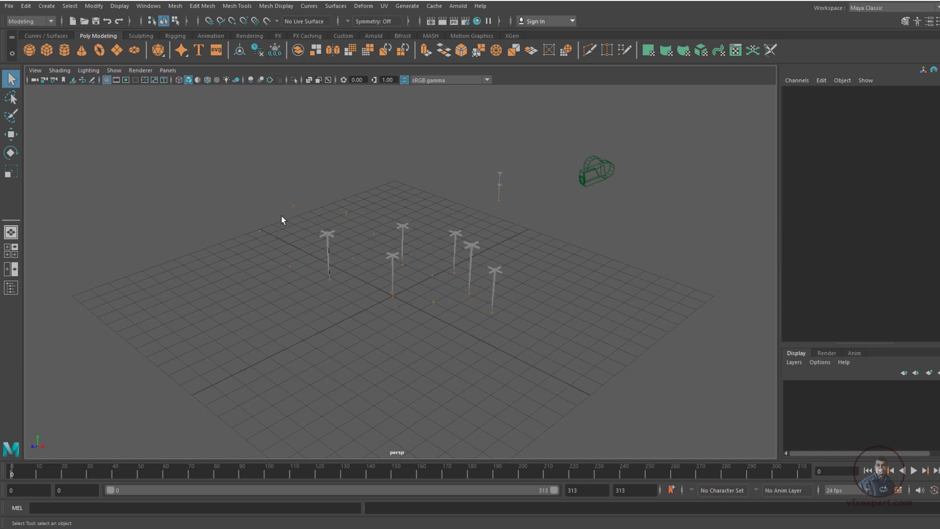
Open the Outliner and expand hcw_walking_sitting:pf_data to review its camera and camera group
click(148, 6)
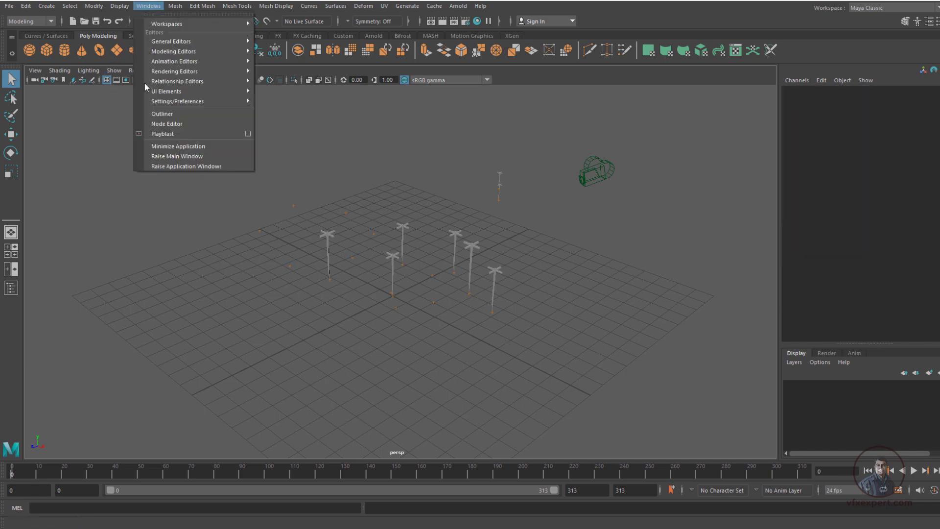
click(163, 113)
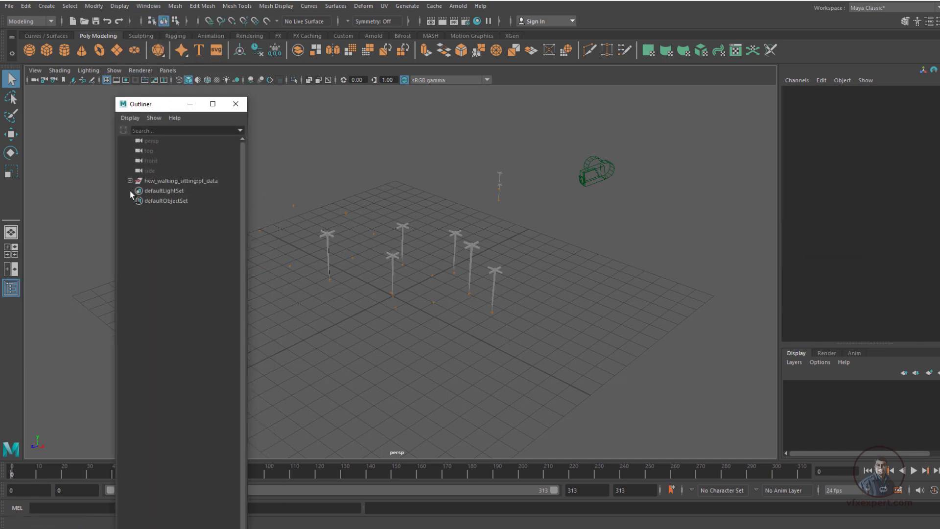
click(193, 180)
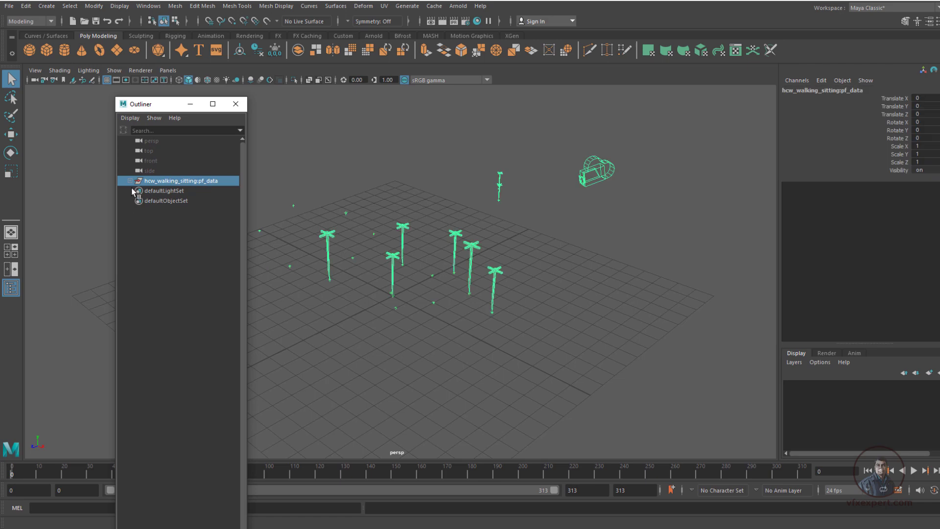
click(130, 181)
click(186, 191)
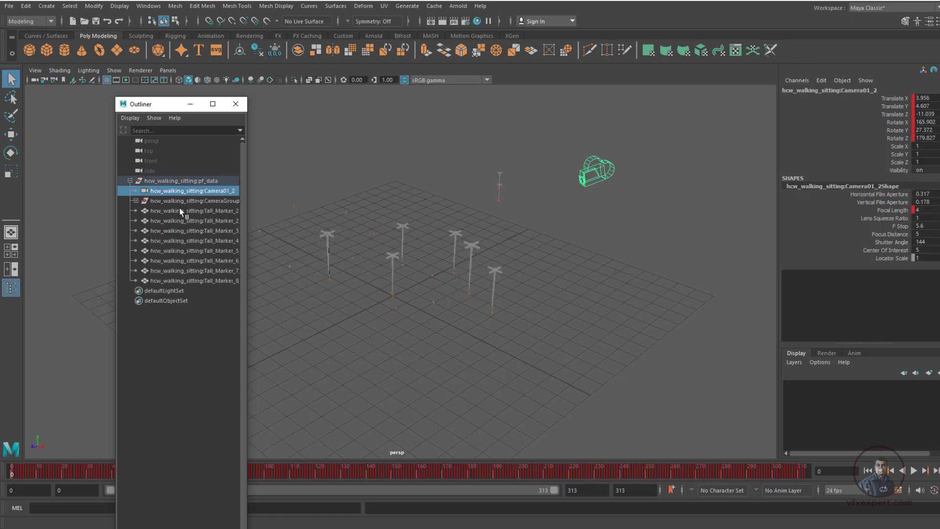
click(178, 210)
click(181, 201)
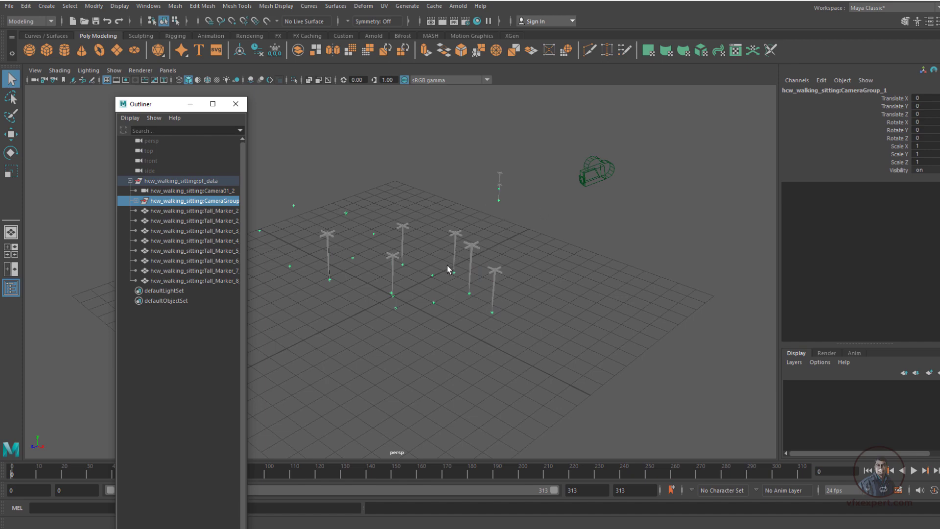
Delete all the Tall_Marker objects from the hcw_walking_sitting:pf_data group
click(169, 212)
shift+click(192, 281)
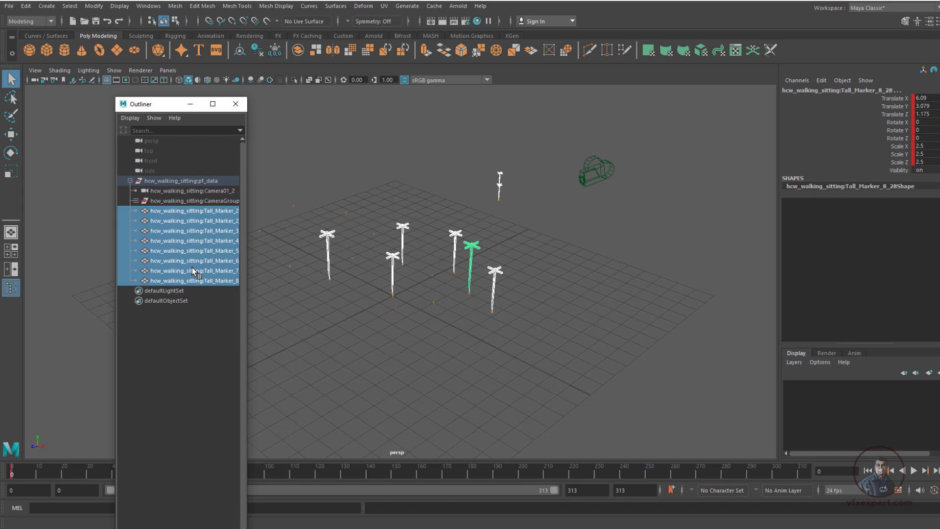
key(Delete)
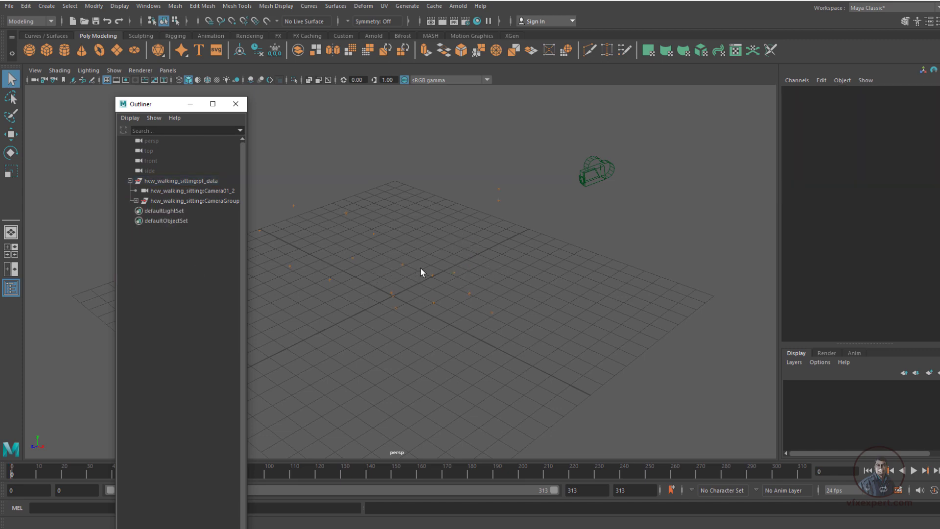
Minimize the Outliner, look through hcw_walking_sitting:Camera01_2, and scrub the footage to check the track, returning to frame 0
click(203, 109)
click(168, 70)
mouse_move(194, 81)
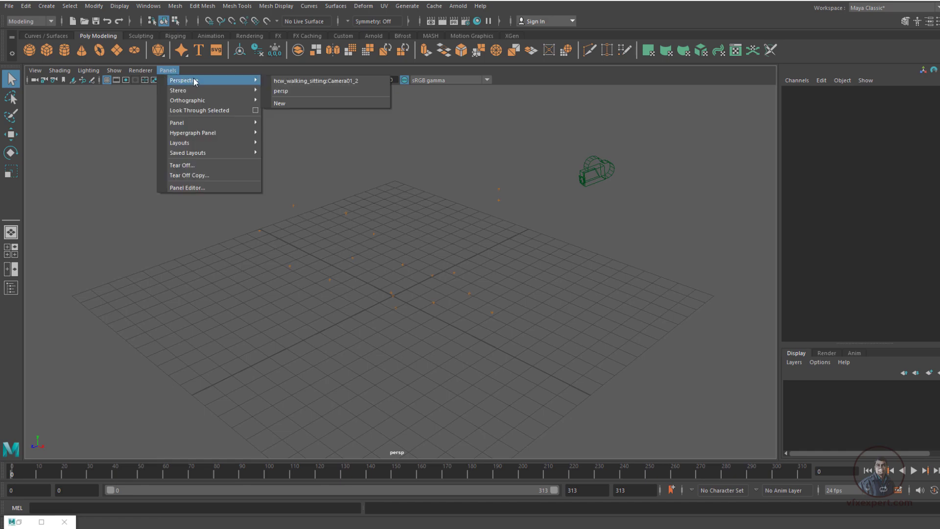
click(320, 80)
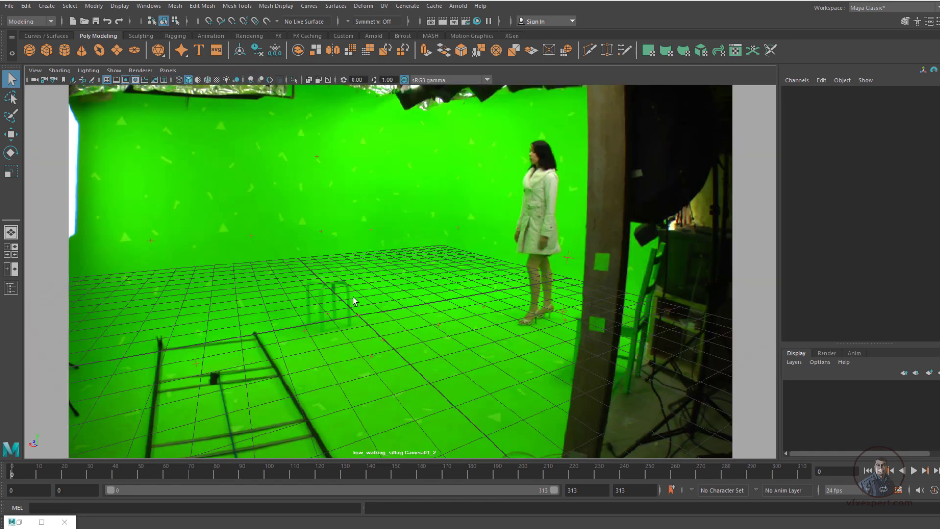
drag(28, 472, 195, 459)
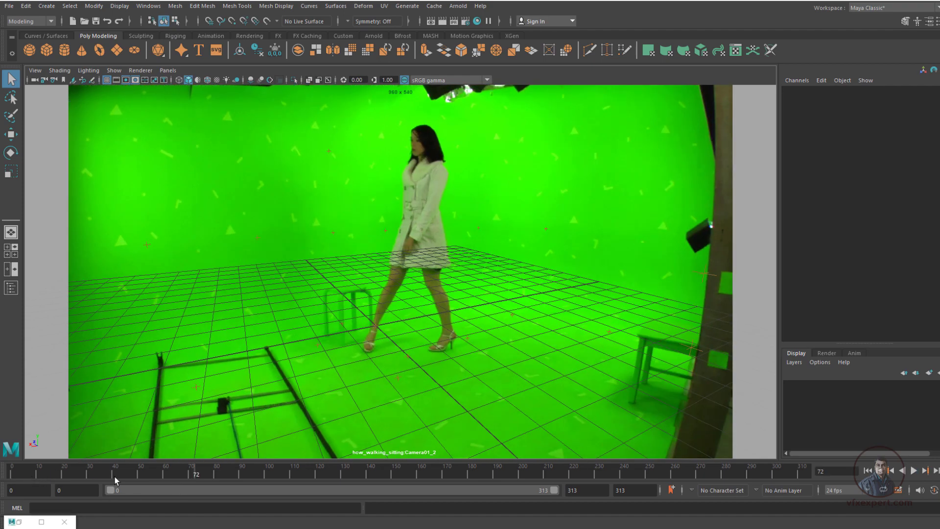
drag(41, 481, 11, 474)
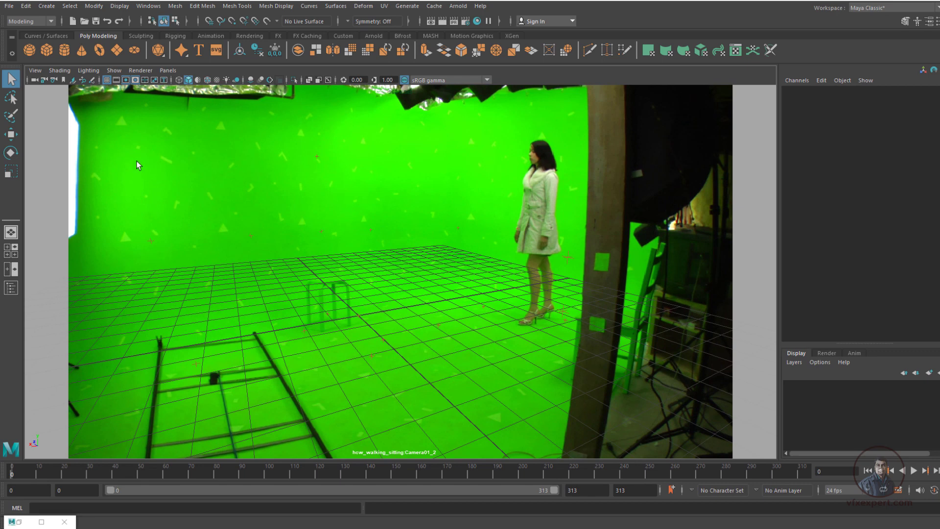
Save the scene as markar_lens_01 in Maya ASCII format in the project's scenes folder
click(9, 6)
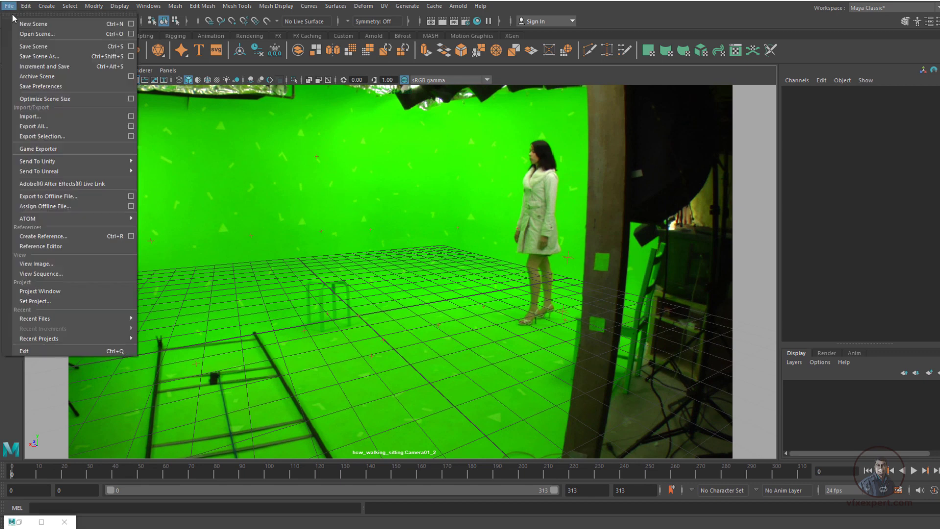
click(56, 55)
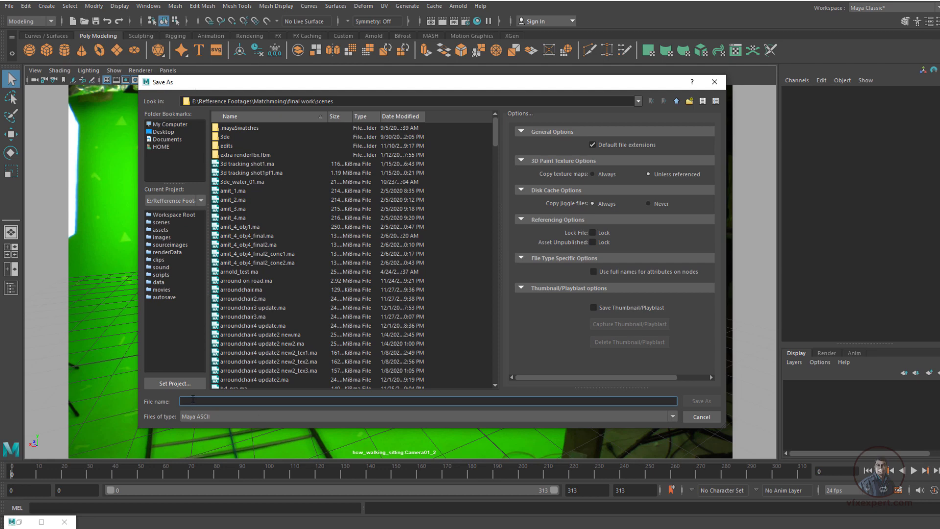
text(marker_lens_01)
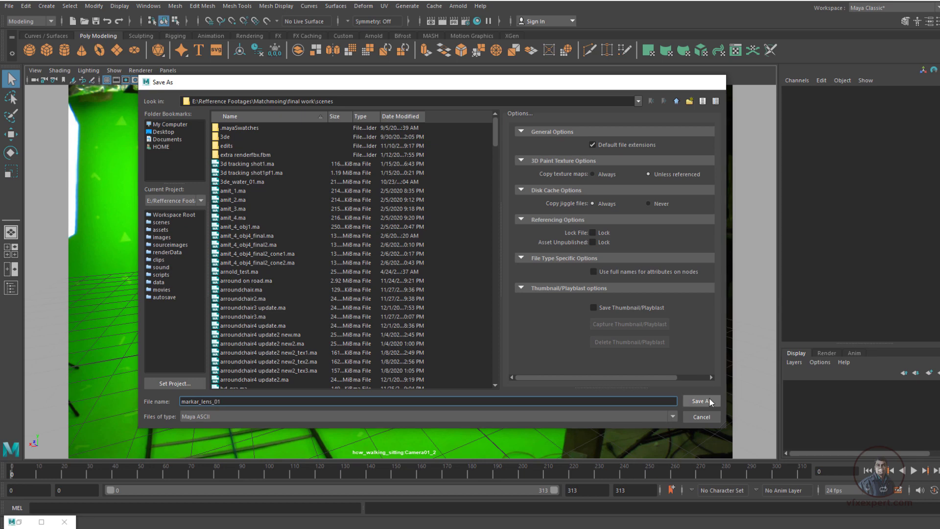
click(710, 398)
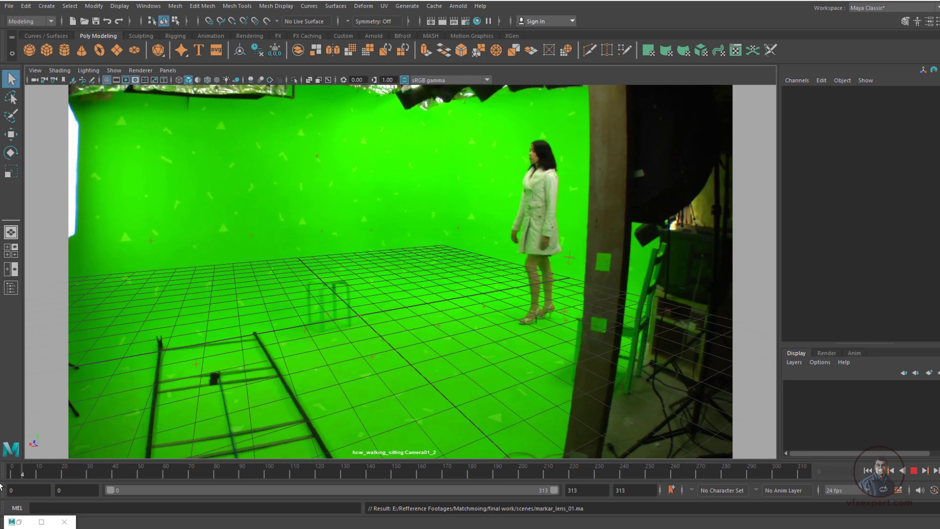
Select the hcw_walking_sitting:Camera01_2 camera and open the attributes of its image plane
click(35, 80)
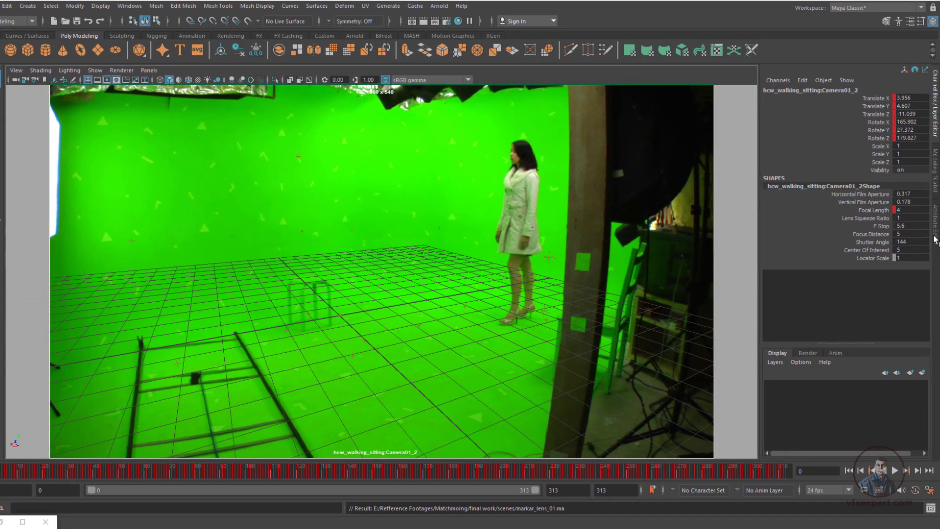
click(935, 239)
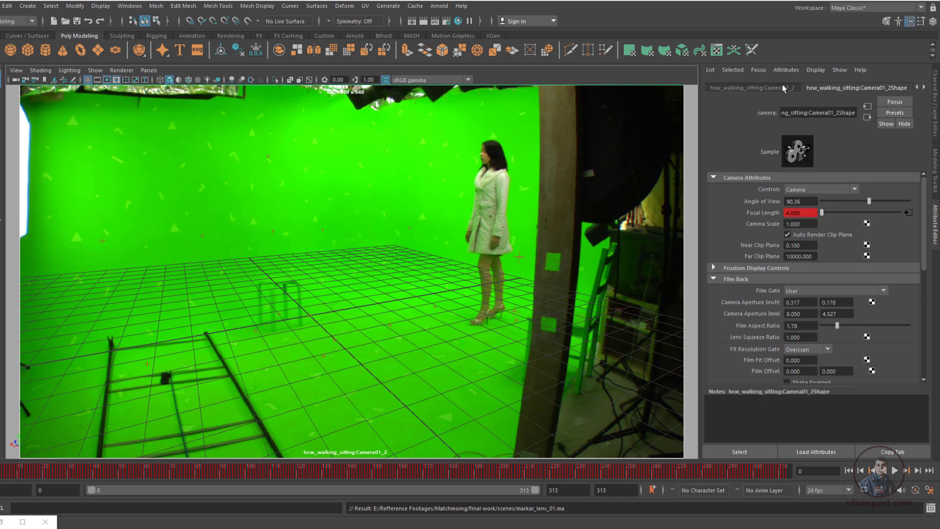
click(924, 88)
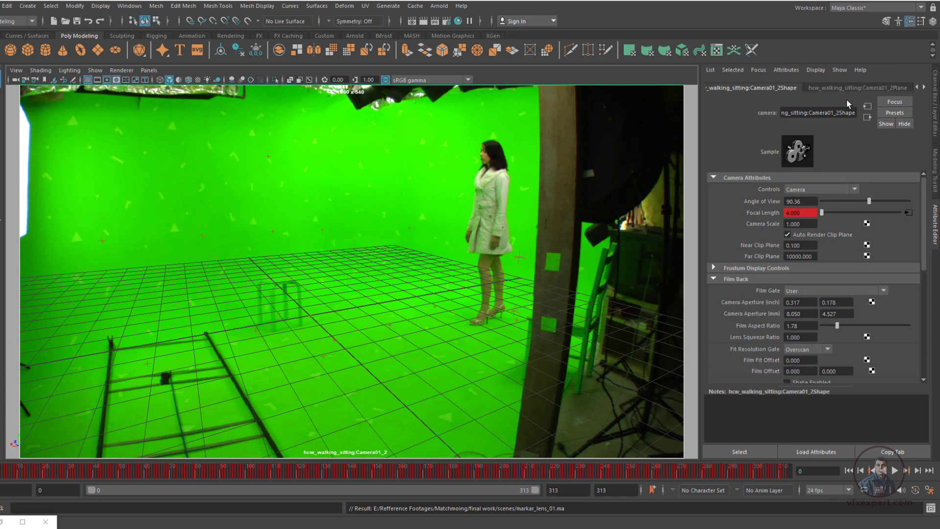
click(878, 87)
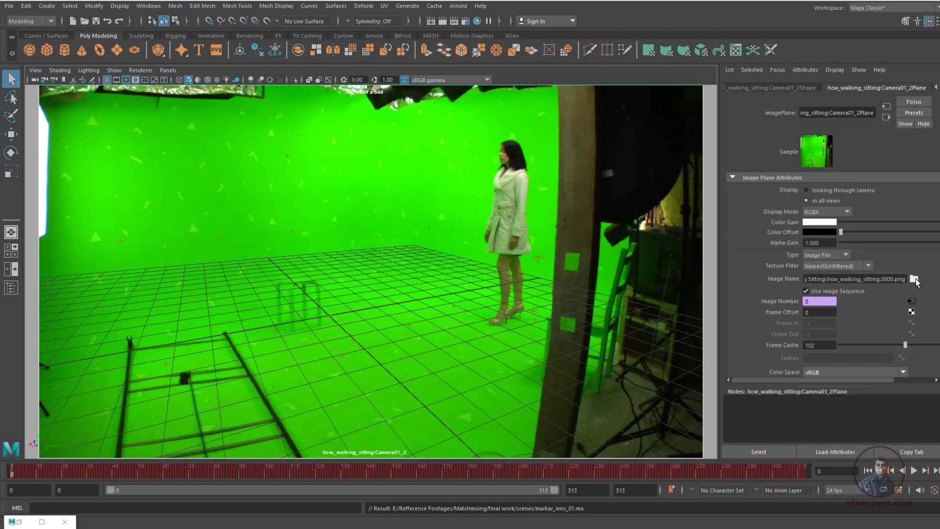
Replace the image plane footage with hcw_walking_sitting.0000.png from the markar tracking\export folder and enable its use as an image sequence
click(913, 279)
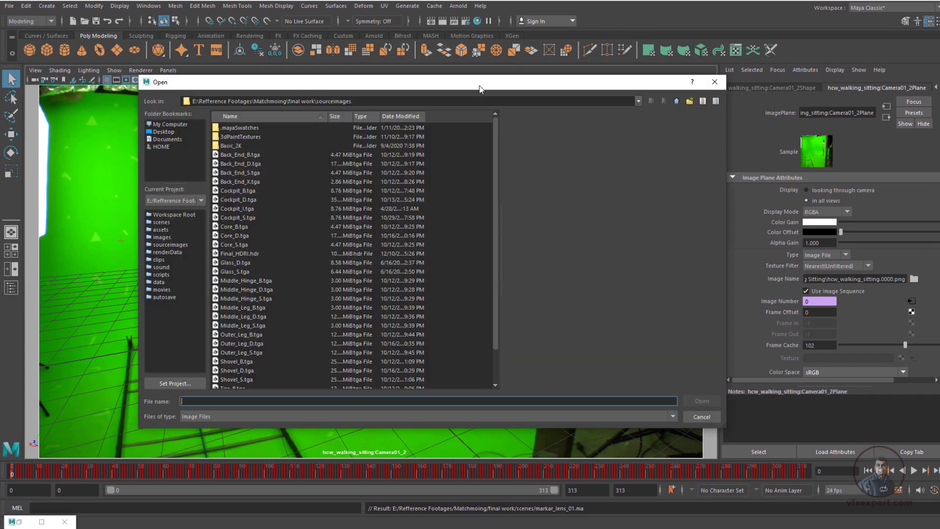
mouse_move(480, 86)
mouse_down()
mouse_move(506, 76)
mouse_move(479, 86)
mouse_up()
click(170, 124)
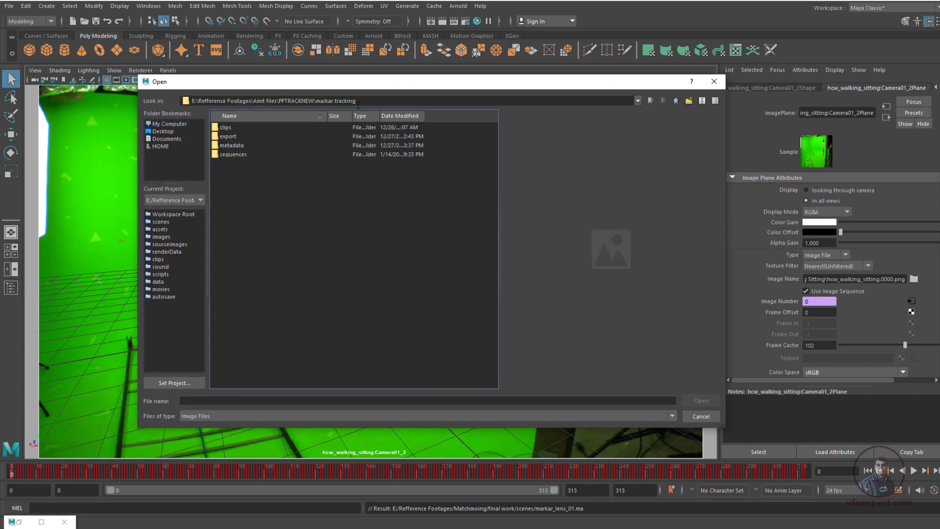
double_click(228, 137)
click(274, 128)
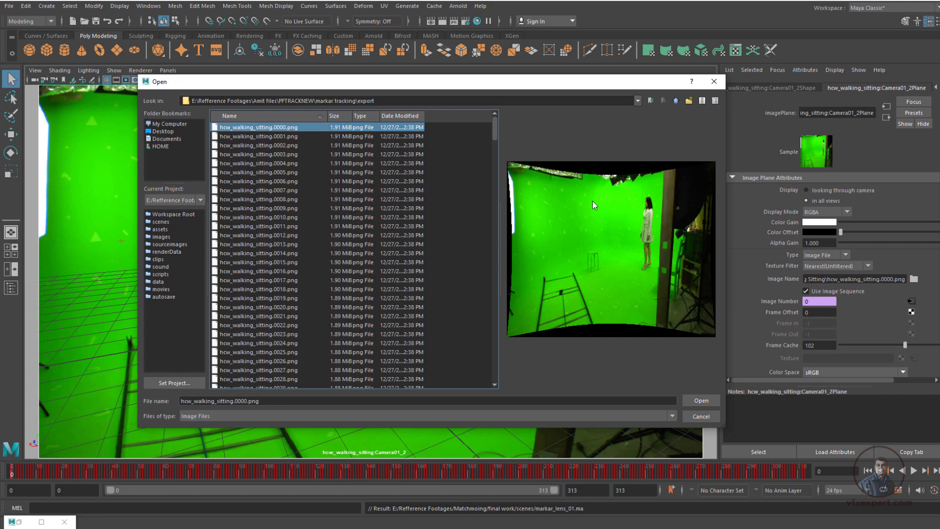
click(698, 400)
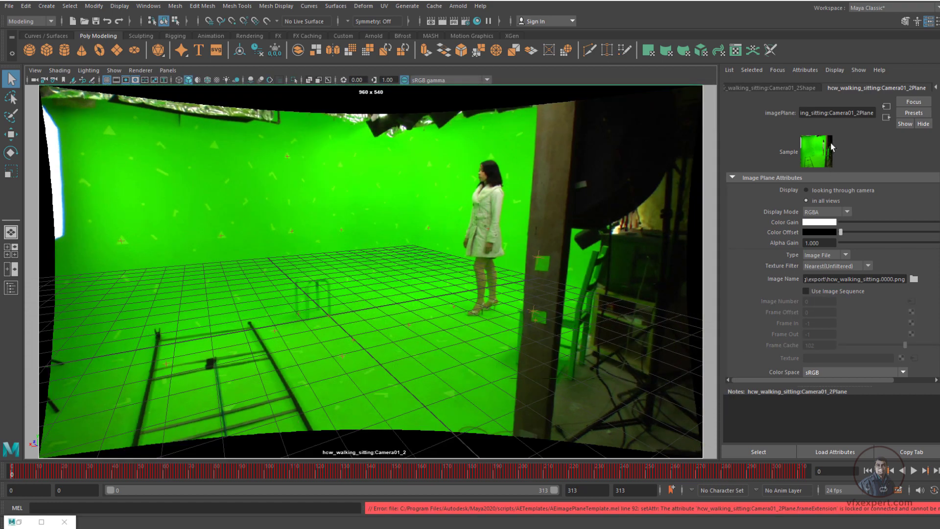
click(806, 291)
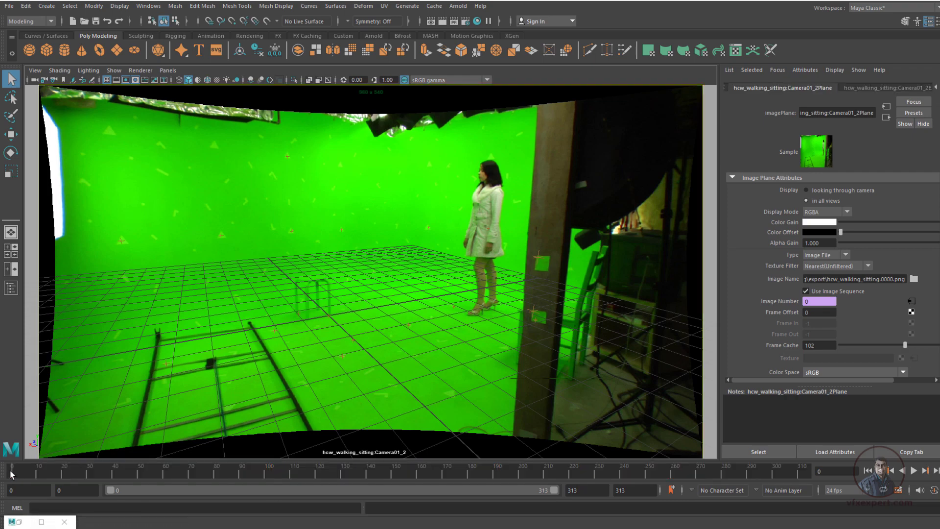
Play and scrub the new footage through the camera to check the track, and save the scene
key(alt+v)
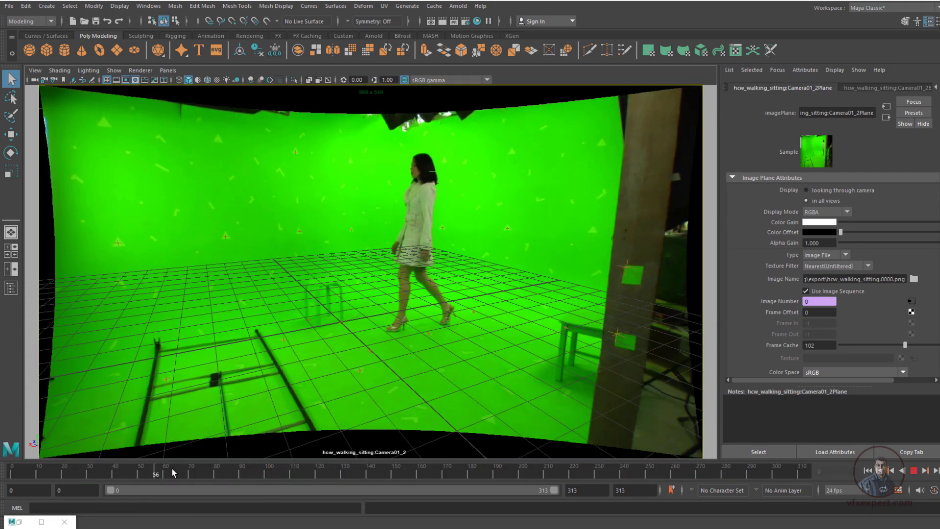
drag(108, 465, 2, 469)
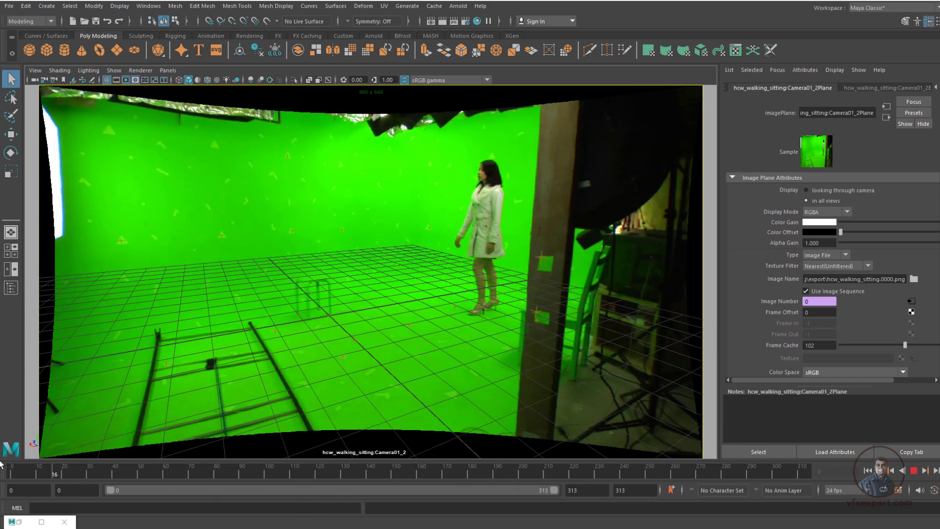
click(9, 6)
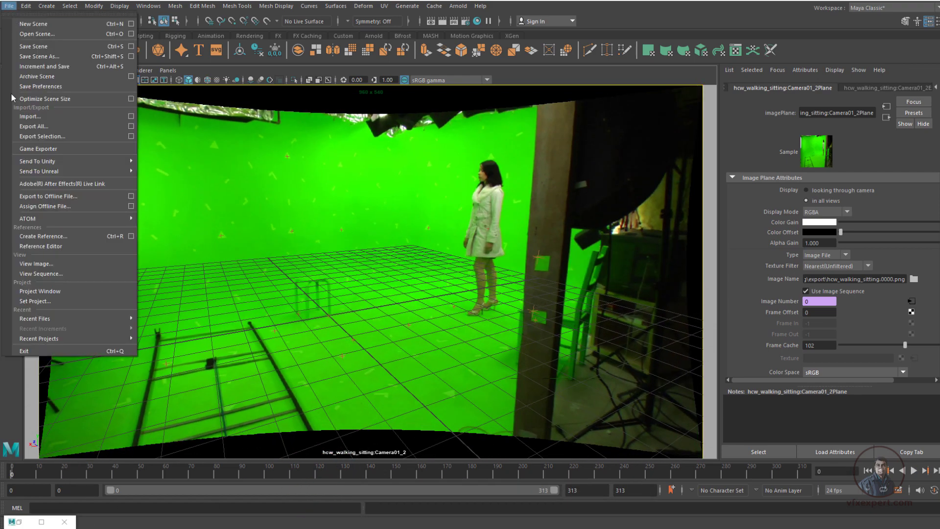
click(31, 67)
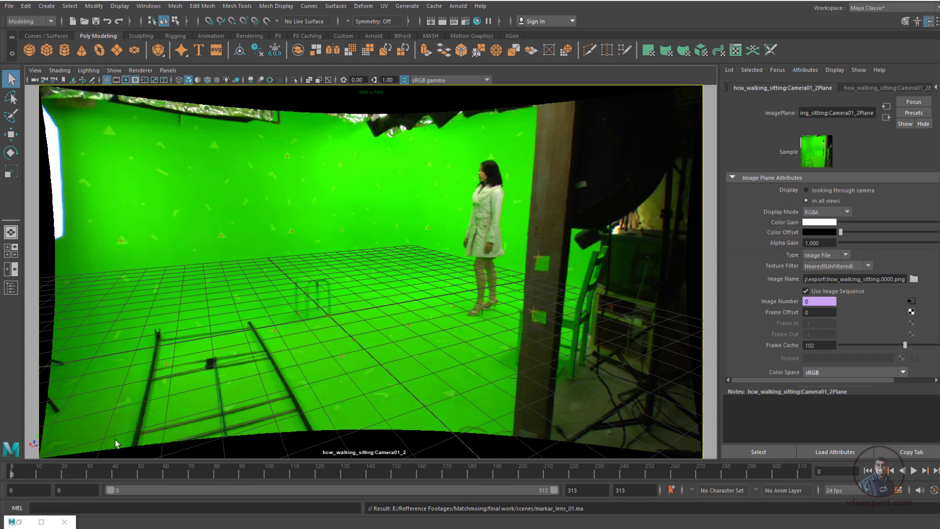
drag(34, 476, 11, 473)
Create a polygon plane at the origin, scale it uniformly to about 5.24, and hide the viewport grid
click(117, 49)
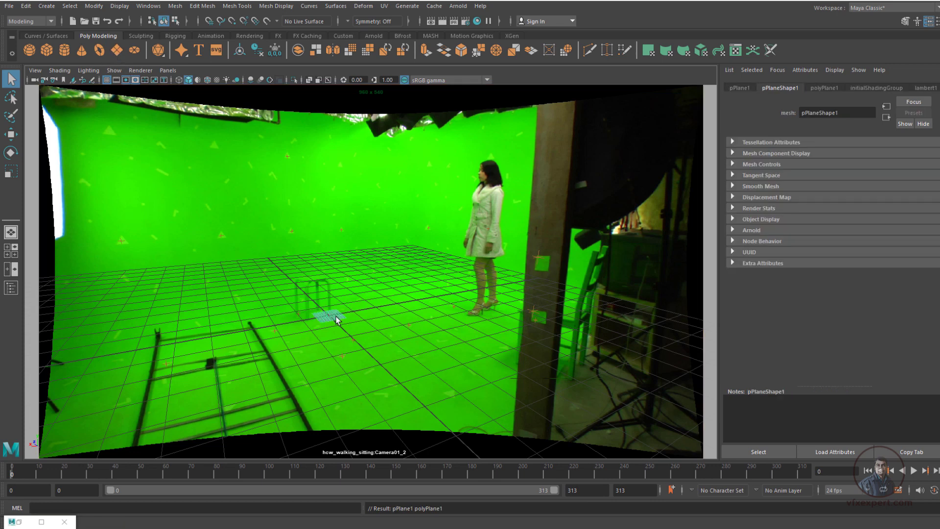
key(r)
drag(329, 317, 404, 346)
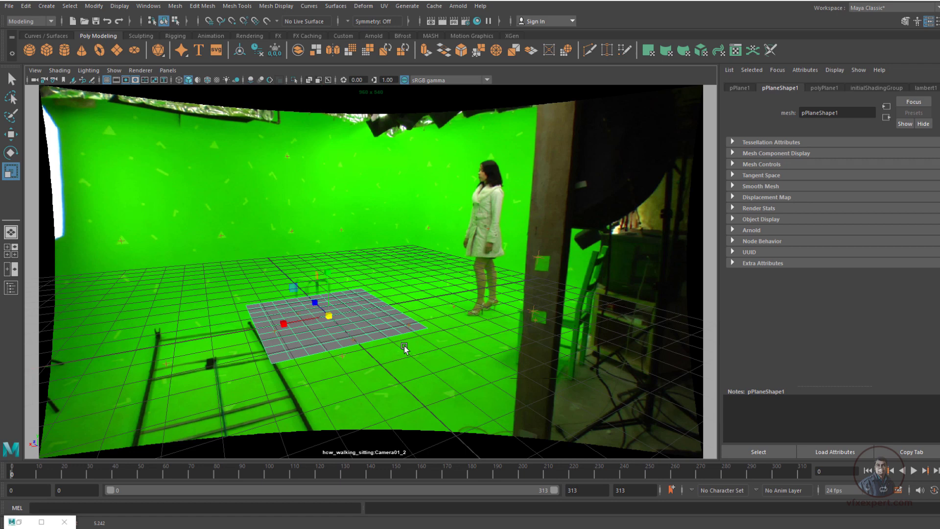
click(376, 256)
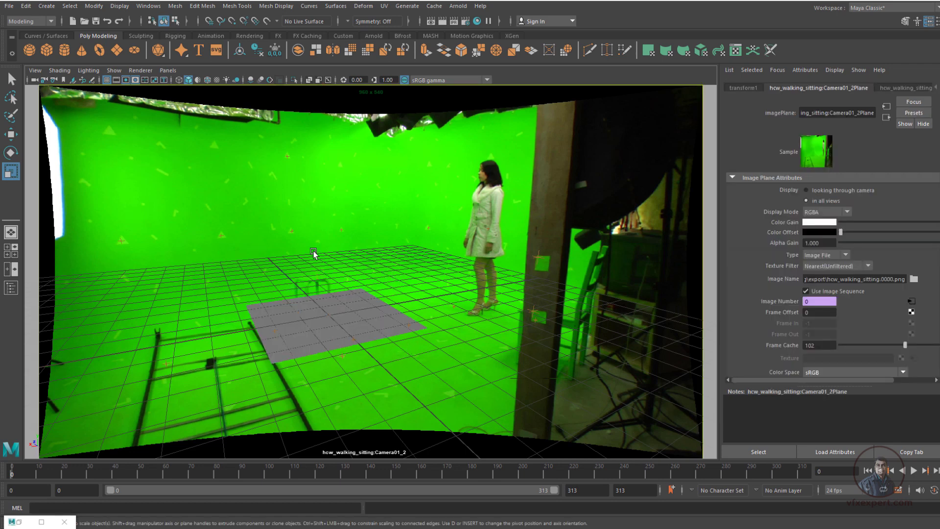
click(106, 80)
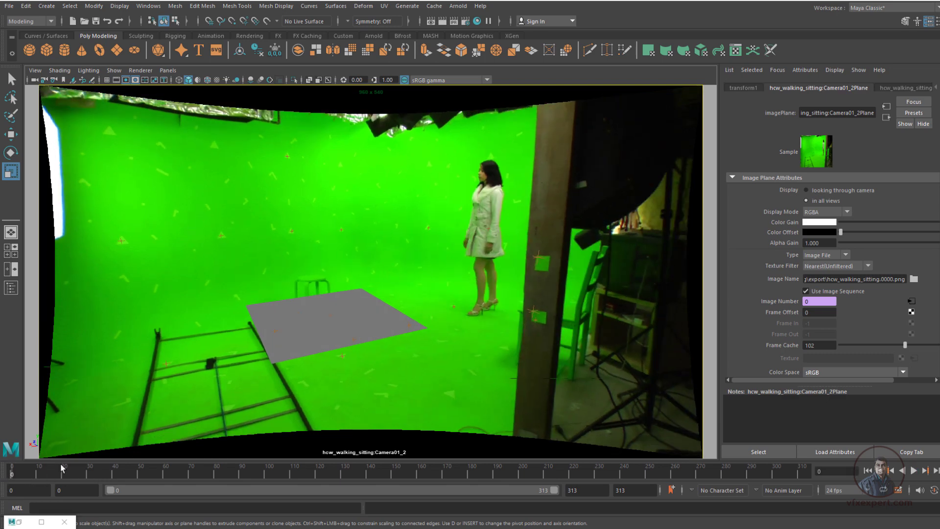
Open the Outliner, collapse the hcw_walking_sitting:pf_data group and select it, keeping the Outliner clear of the plane
click(10, 288)
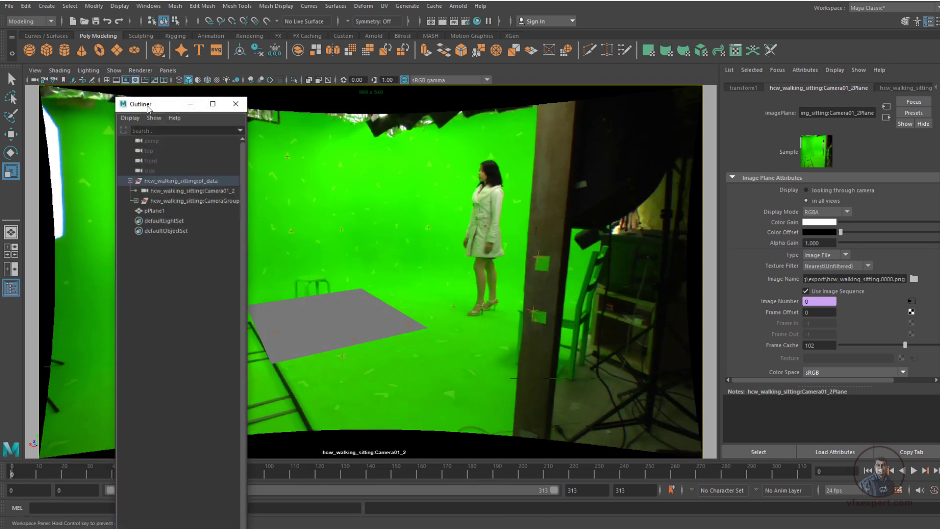
drag(149, 107, 113, 102)
click(94, 175)
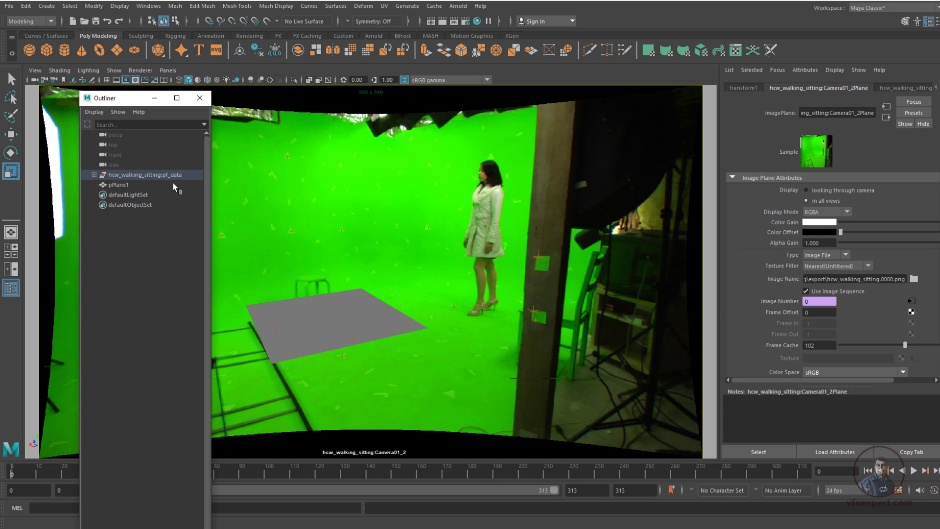
click(167, 176)
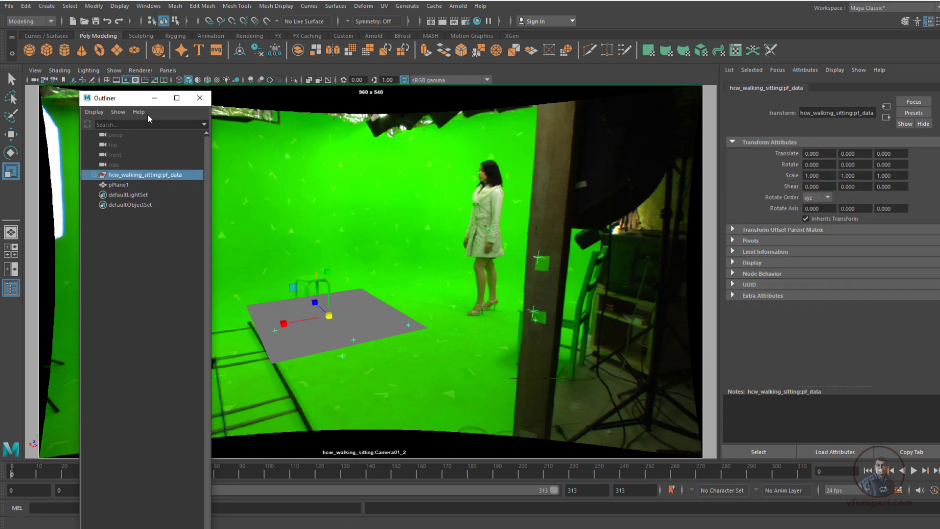
drag(139, 98, 126, 98)
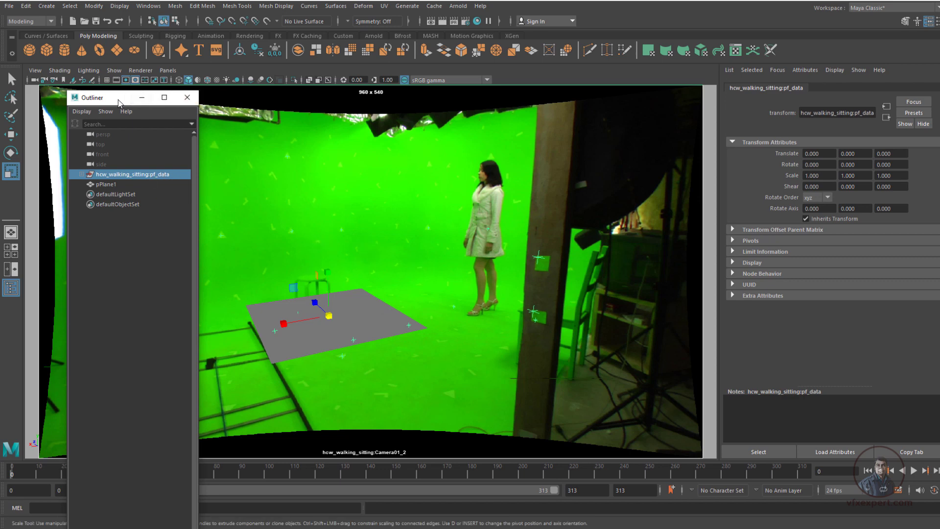
drag(118, 101, 119, 130)
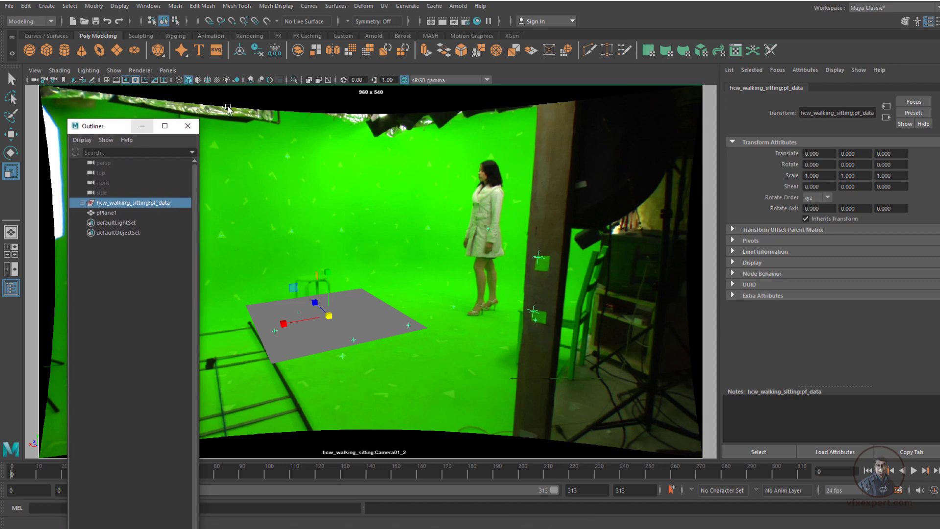
Switch the viewport to the perspective view and orbit around the plane, markers and camera
click(167, 70)
mouse_move(205, 81)
click(290, 92)
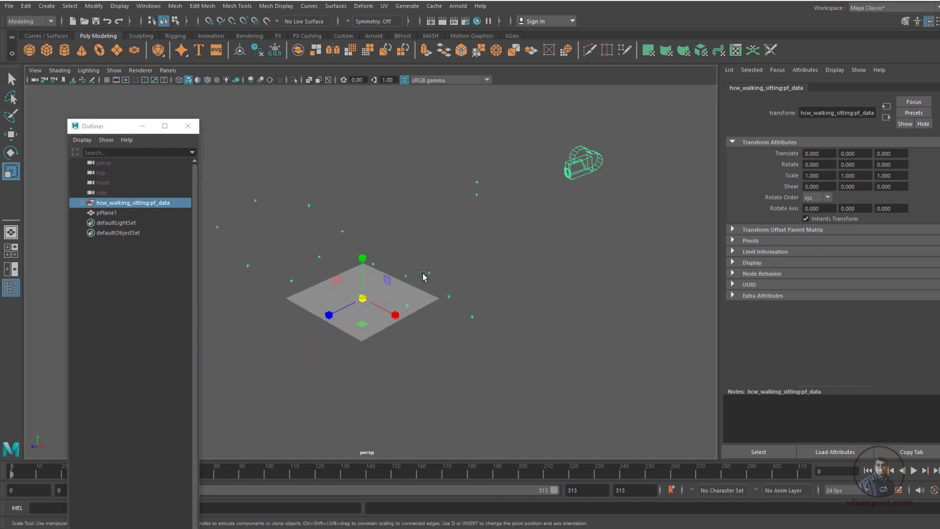
alt+drag(424, 277, 364, 378)
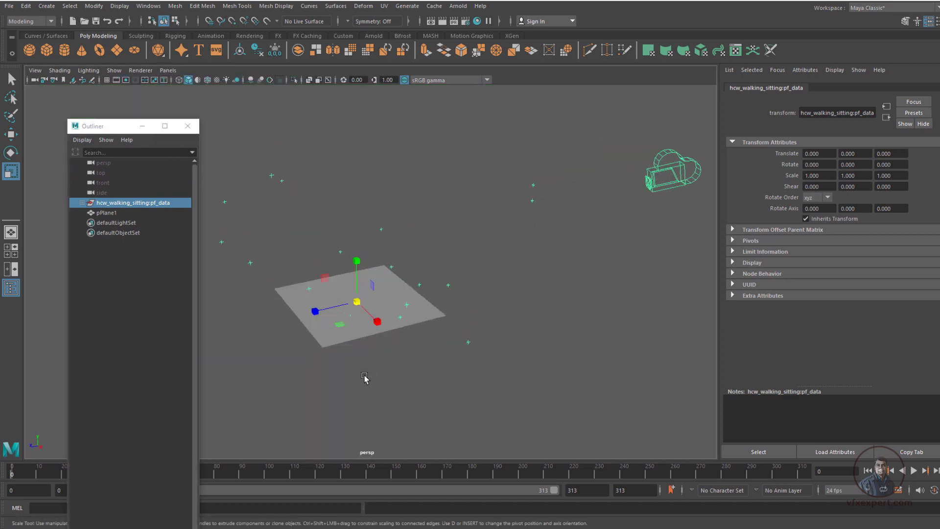
click(364, 378)
Activate the Move tool and compare the pivots of the hcw_walking_sitting:pf_data group and the ground plane by selecting each
click(143, 203)
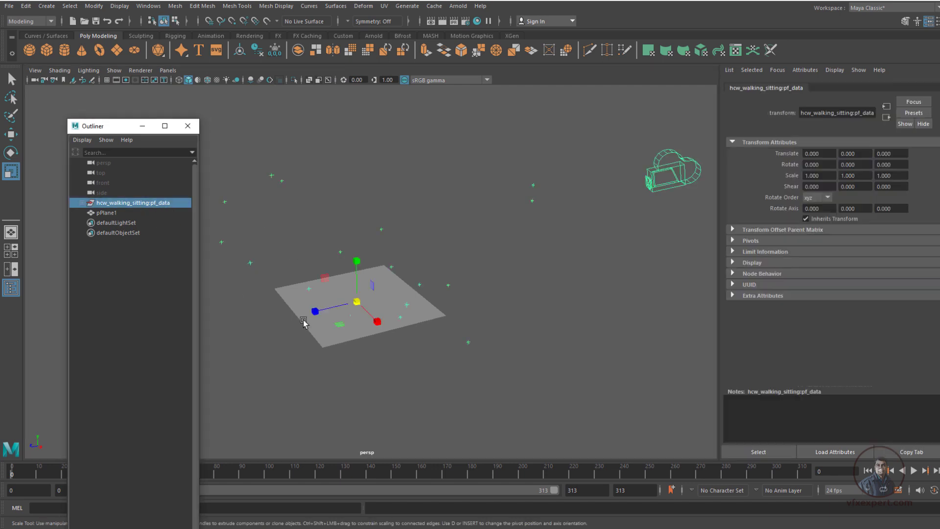
key(w)
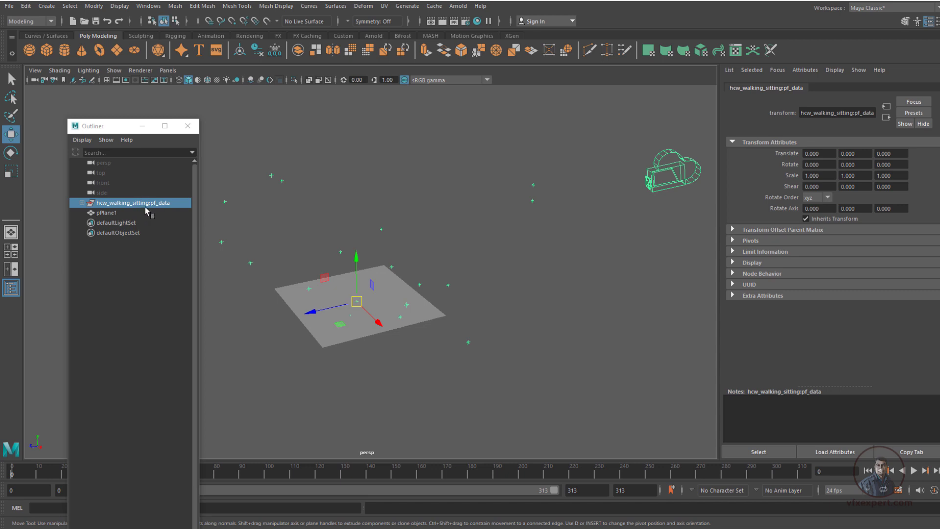
drag(145, 207, 382, 303)
click(382, 303)
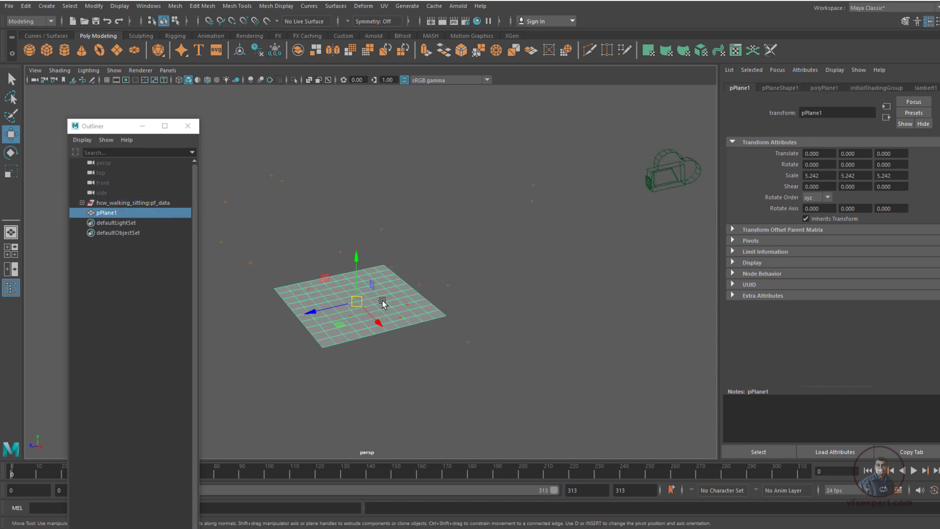
click(457, 310)
click(431, 311)
click(145, 203)
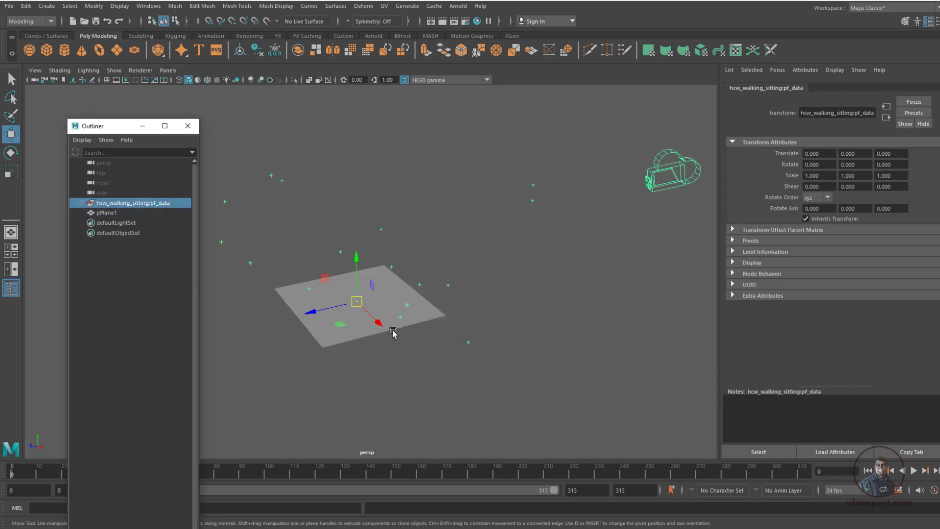
click(431, 319)
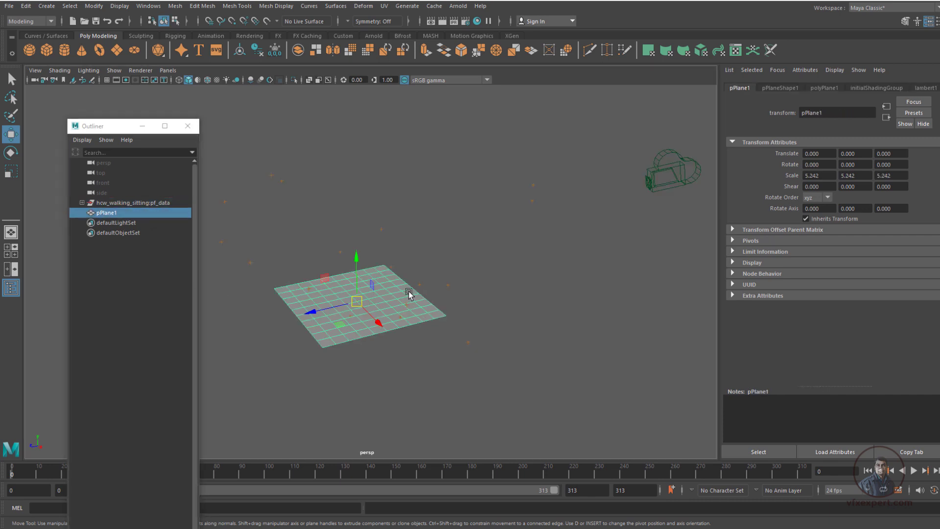
Try vertex-snapping the hcw_walking_sitting:pf_data group to the ground plane's centre, then select the plane to compare their positions
click(140, 205)
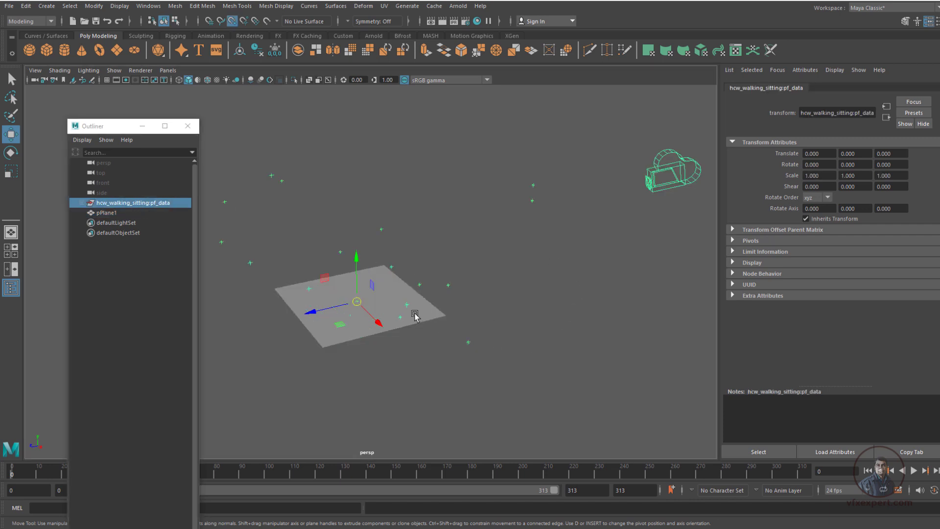
key(v)
mouse_move(357, 302)
mouse_down()
mouse_move(378, 294)
mouse_move(362, 311)
mouse_move(358, 302)
mouse_up()
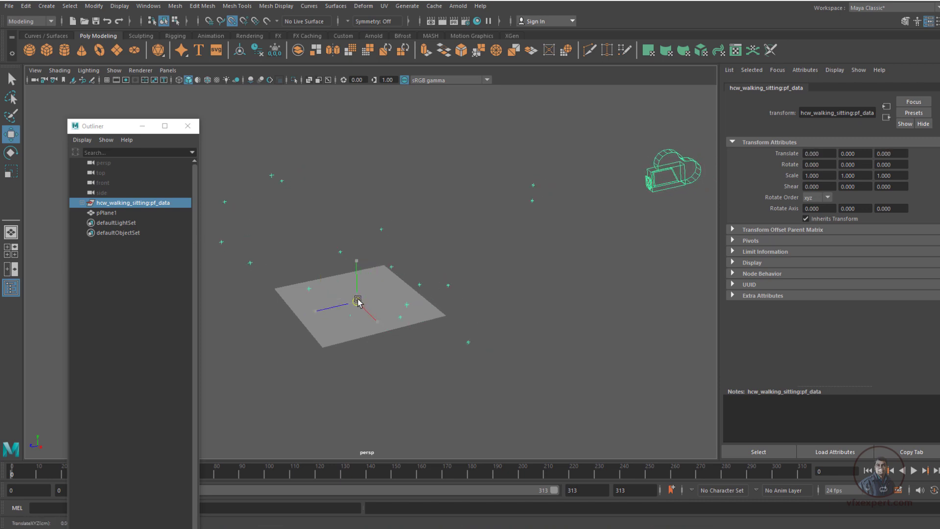
click(392, 295)
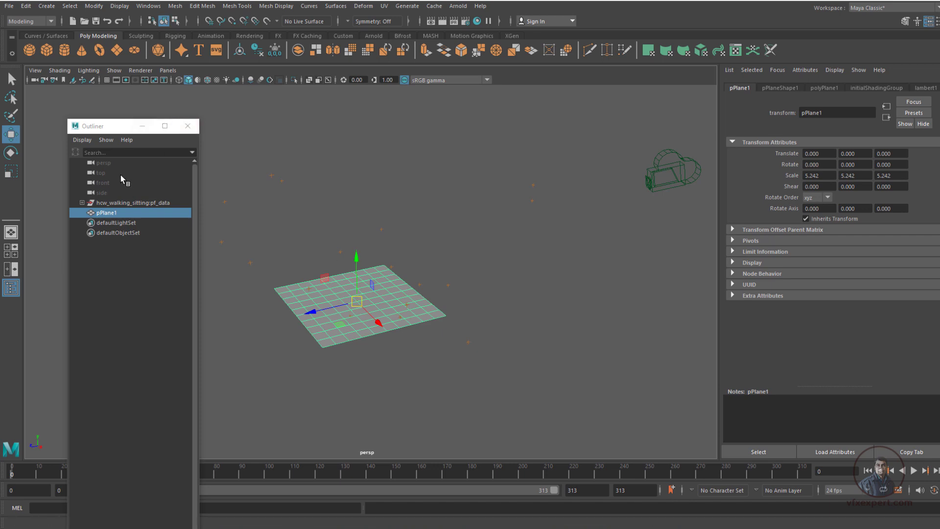
Select the pf_data group, look through hcw_walking_sitting:Camera01_2, and show the group's transform channels in the Channel Box
click(123, 202)
click(168, 70)
mouse_move(209, 82)
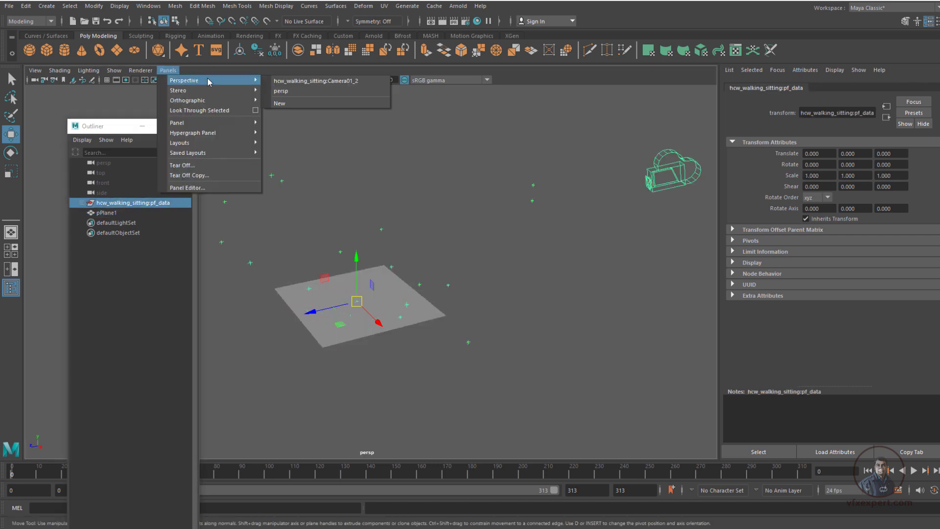
click(296, 83)
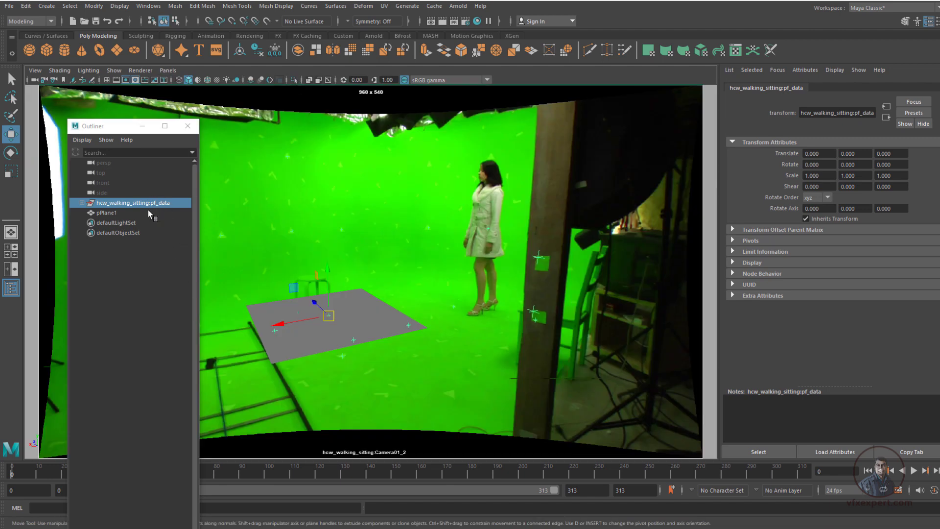
click(935, 124)
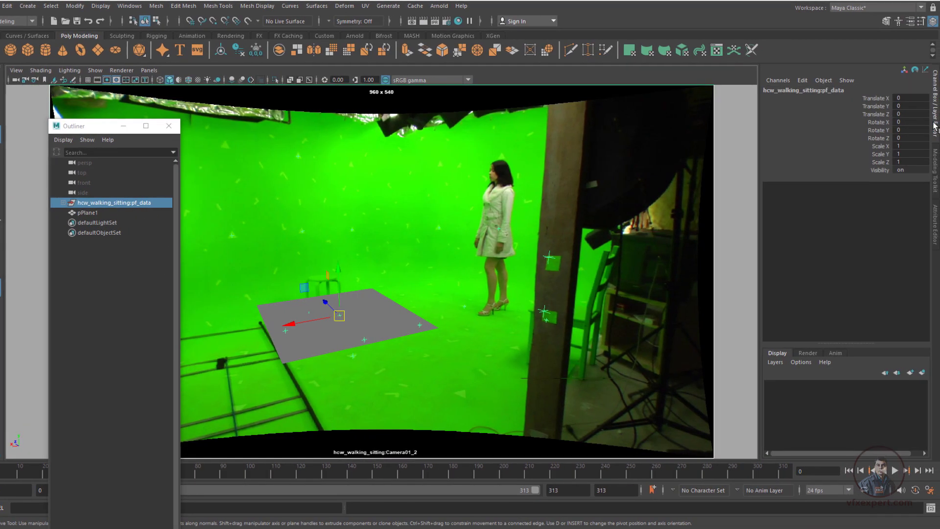
key(r)
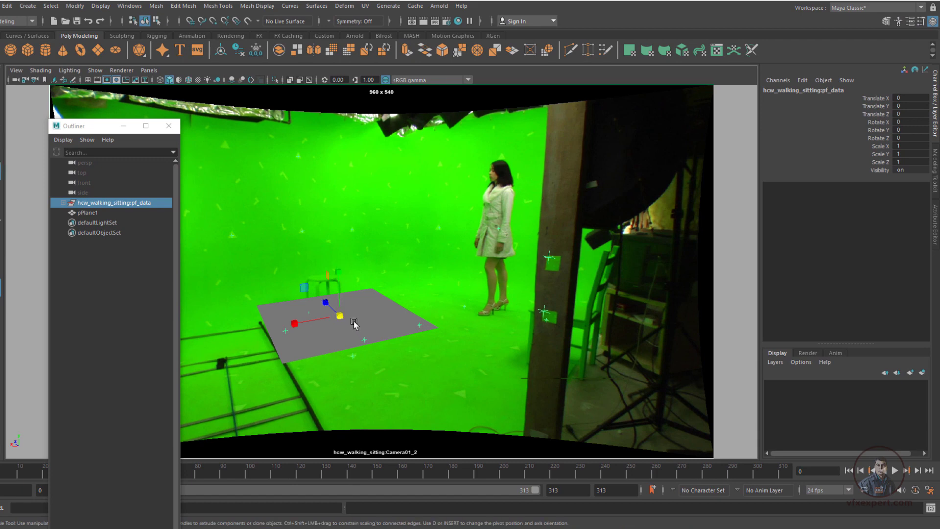
key(e)
drag(357, 314, 359, 318)
key(ctrl+z)
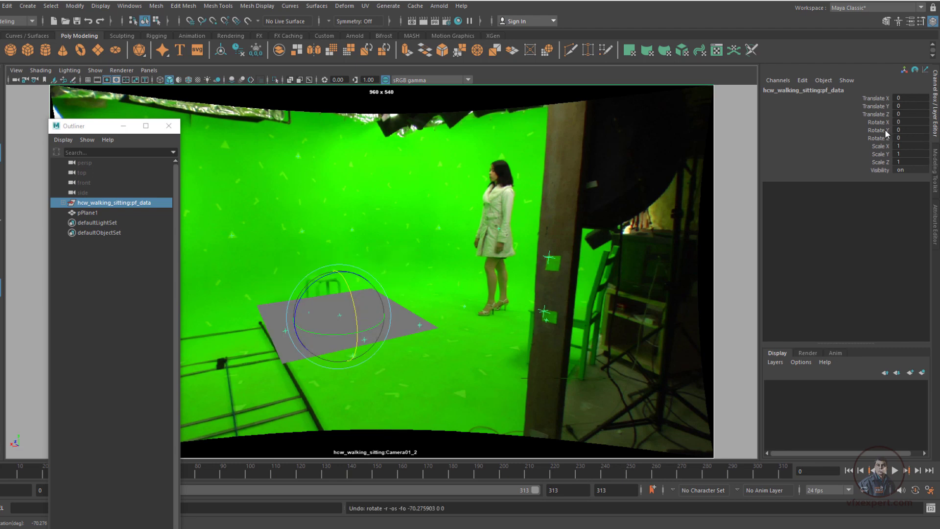
Rotate the pf_data group about its X axis to about 1.72 degrees
click(881, 122)
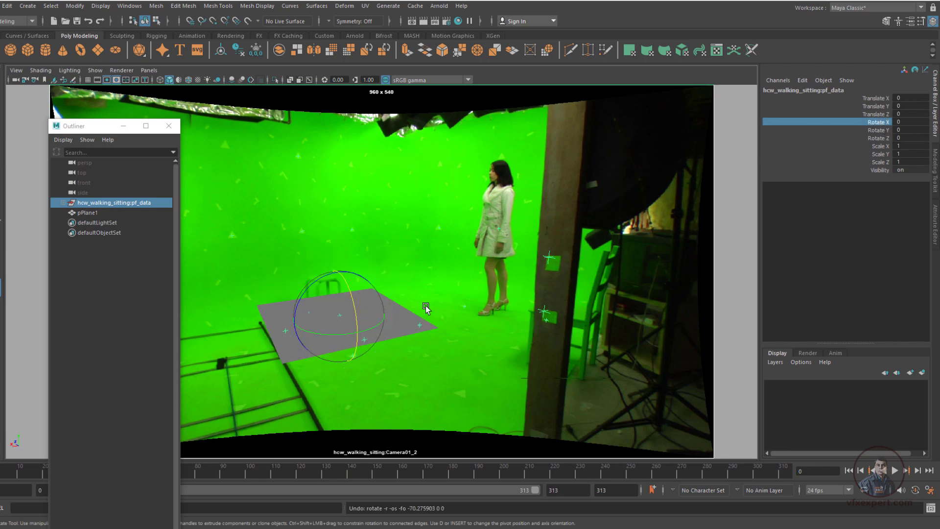
middle_drag(428, 316, 425, 315)
middle_drag(413, 316, 416, 315)
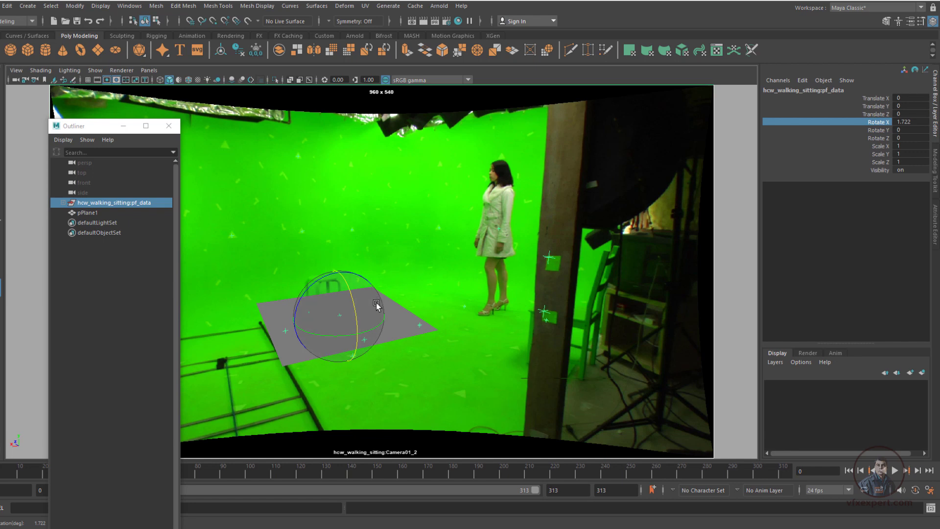
Select the ground plane and scale it uniformly to about 8.93
click(372, 319)
key(w)
key(r)
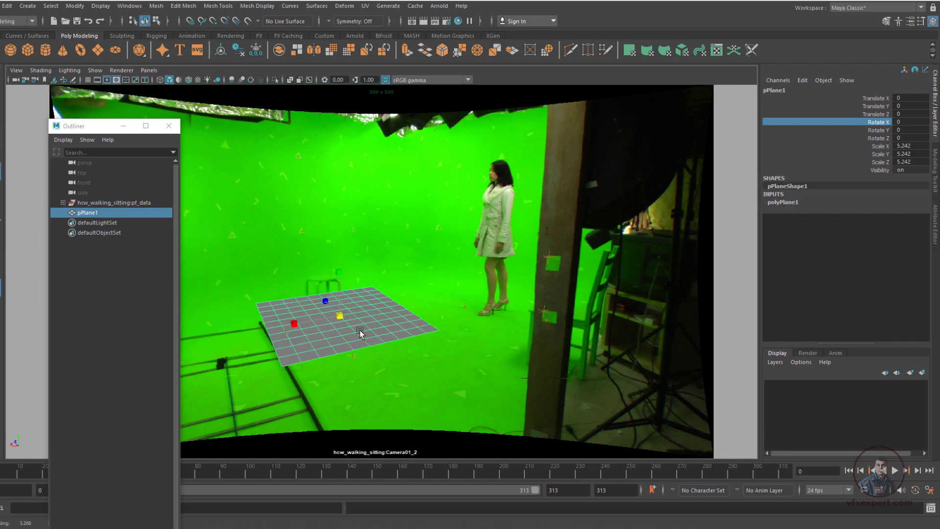
drag(339, 316, 404, 356)
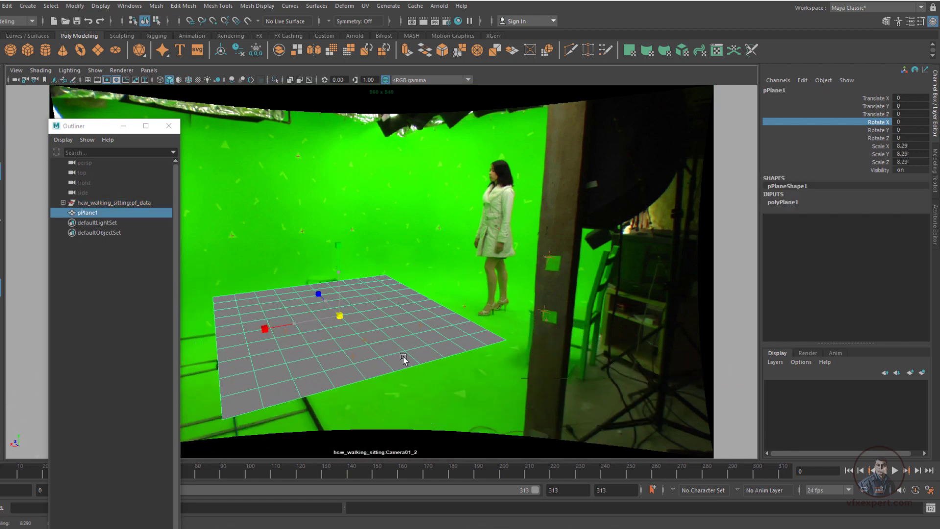
key(e)
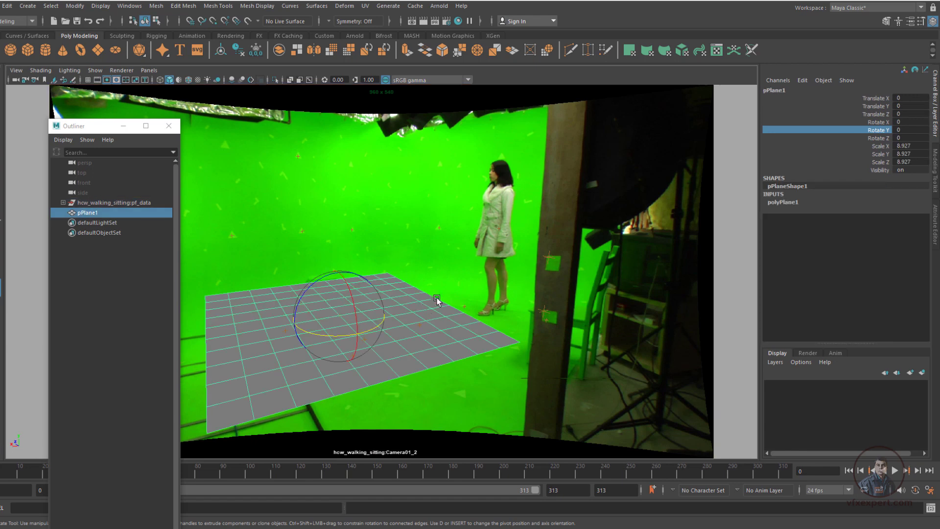
Set the X, Y and Z scale of the hcw_walking_sitting:pf_data group to 2.5
click(129, 203)
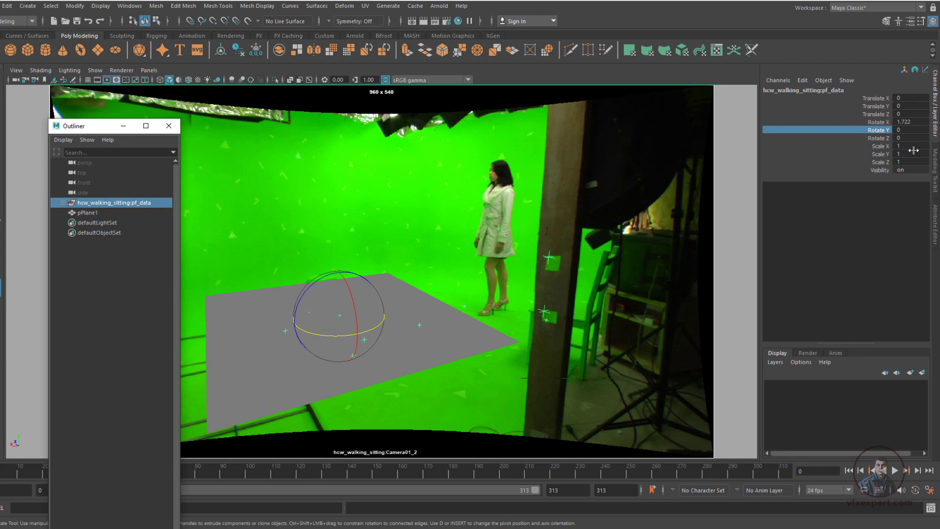
drag(907, 145, 909, 161)
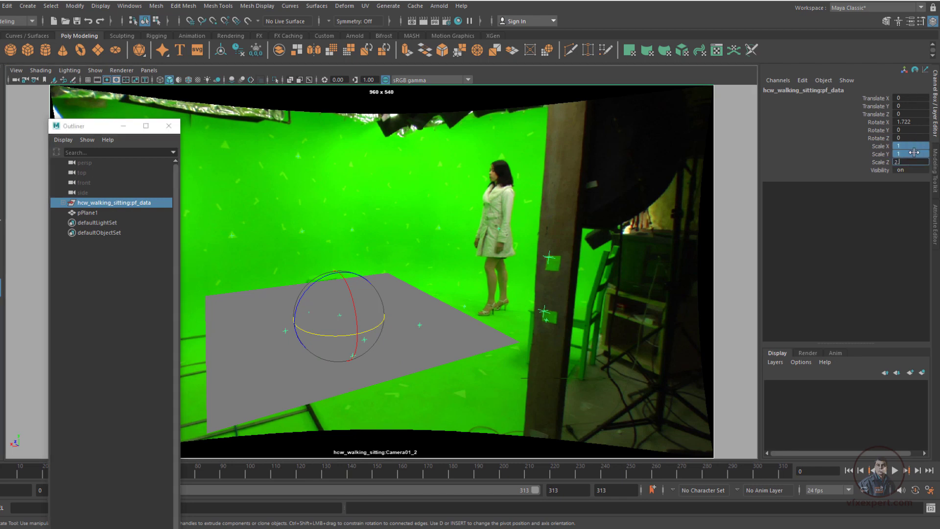
text(2.5)
key(Return)
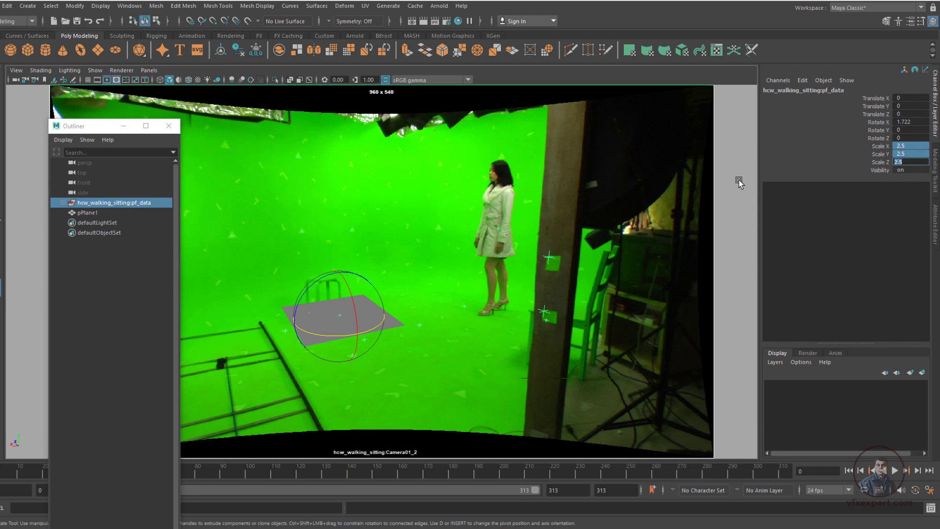
key(Return)
key(ctrl+z)
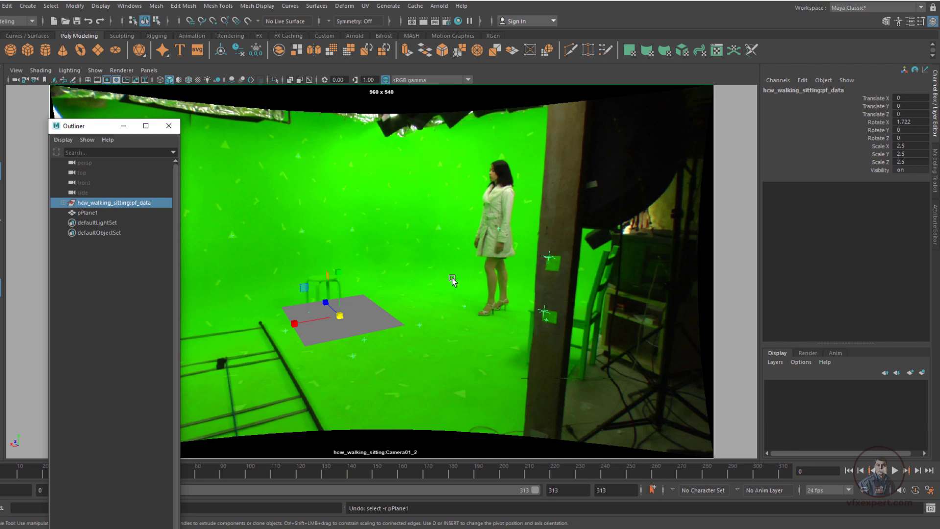
click(882, 137)
middle_drag(405, 304, 416, 307)
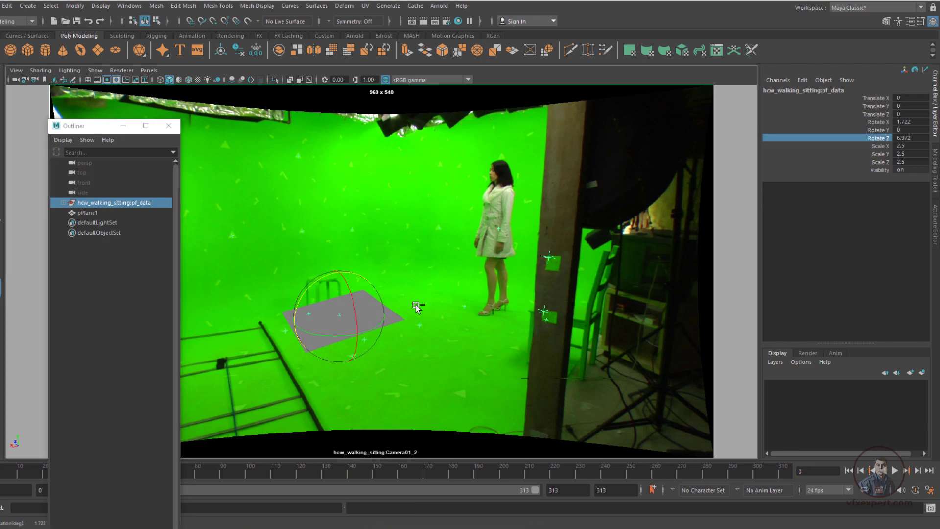
key(ctrl+z)
Rotate the pf_data group about its Y axis to about 1.74 degrees and deselect it
click(878, 130)
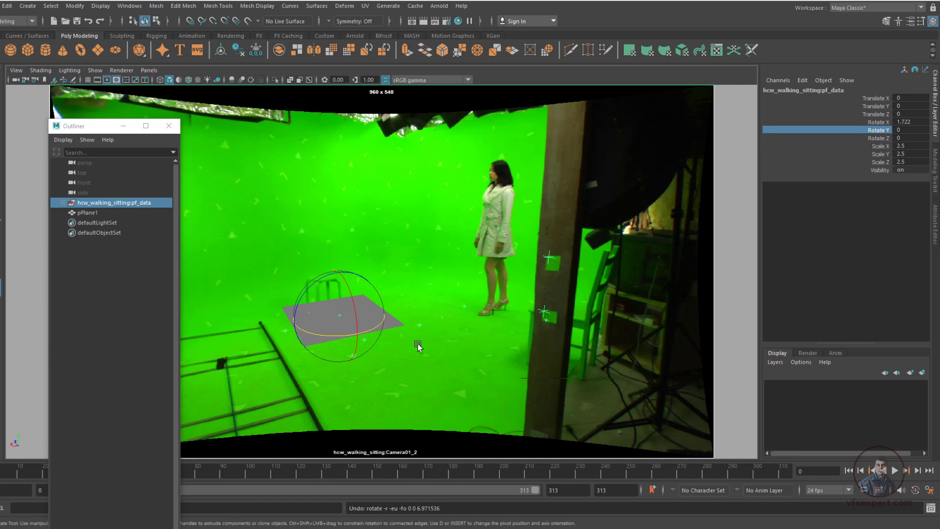
middle_drag(428, 348, 425, 345)
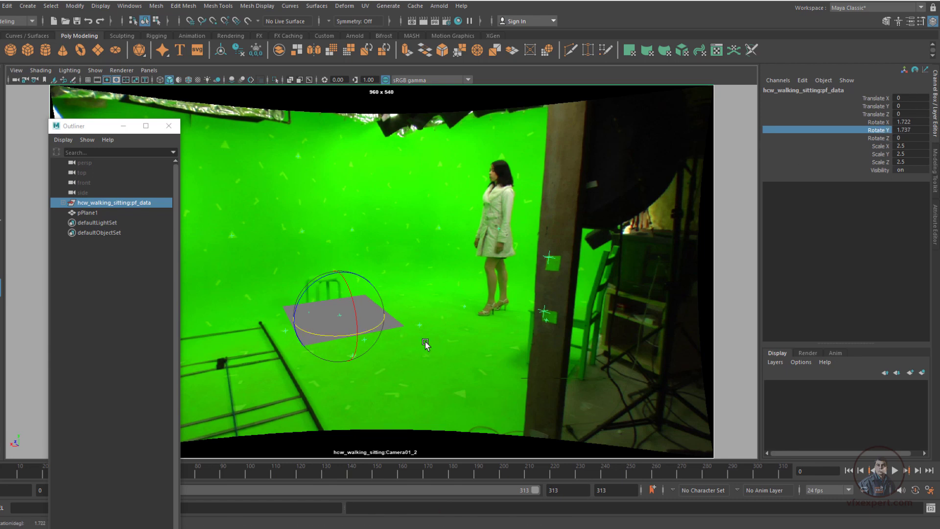
click(420, 300)
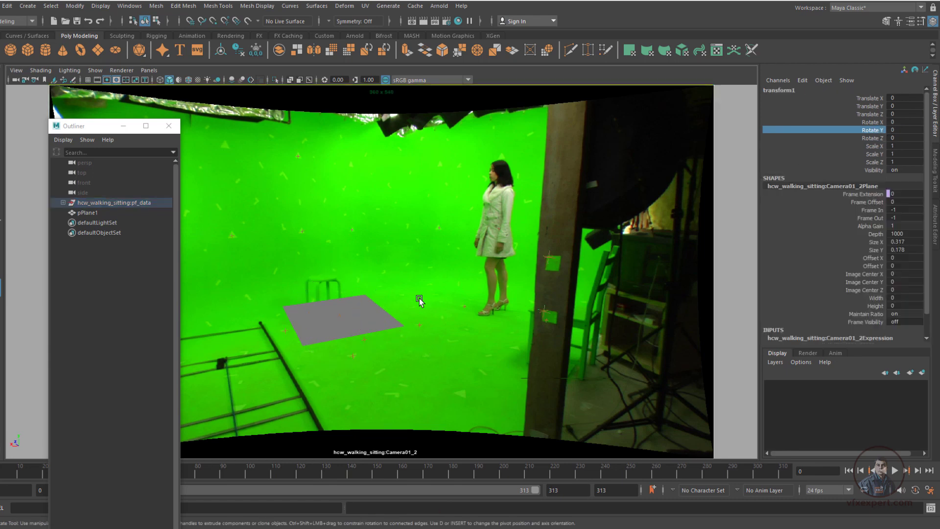
Scale the ground plane uniformly to about 34.77, then reselect the pf_data group and display the viewport in wireframe
click(360, 321)
key(r)
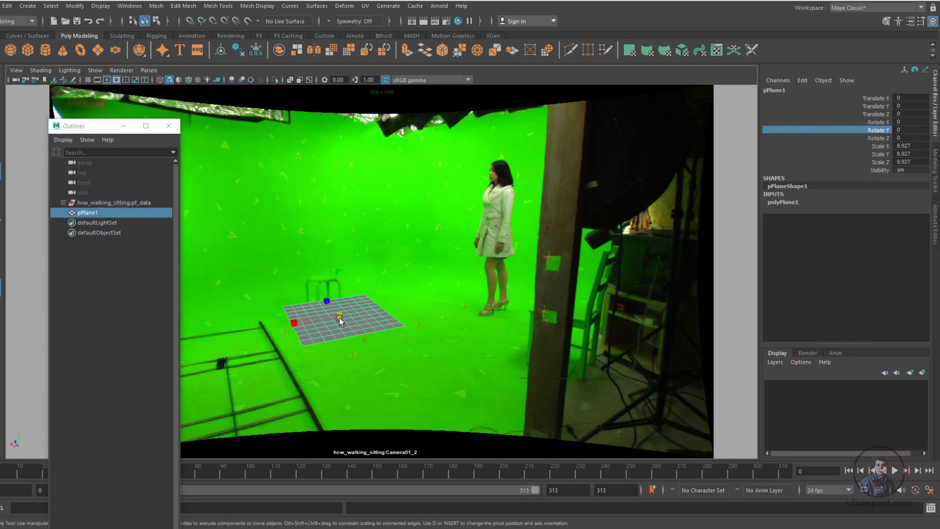
middle_drag(347, 323, 513, 329)
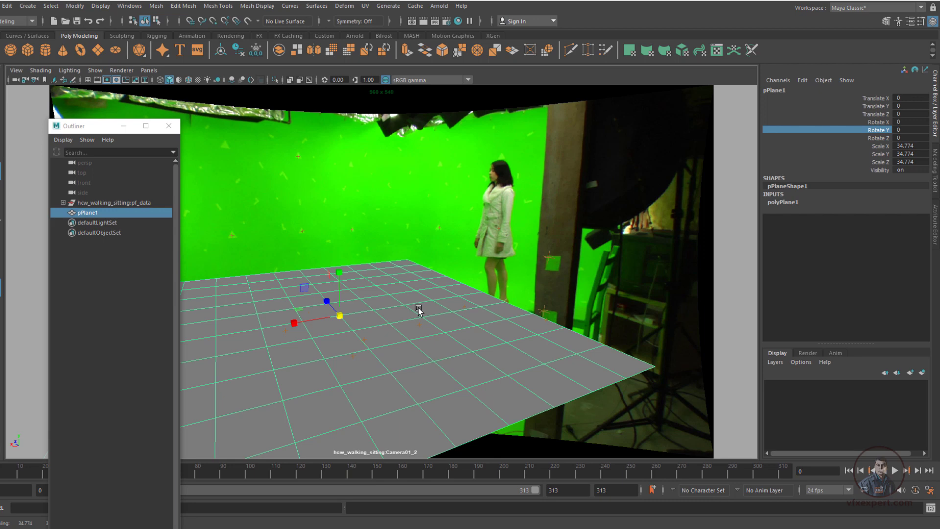
click(138, 203)
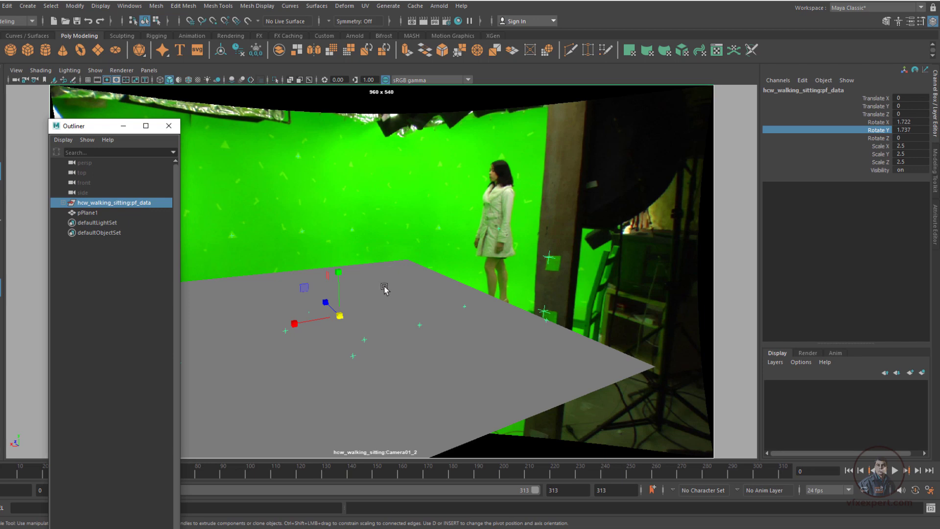
key(4)
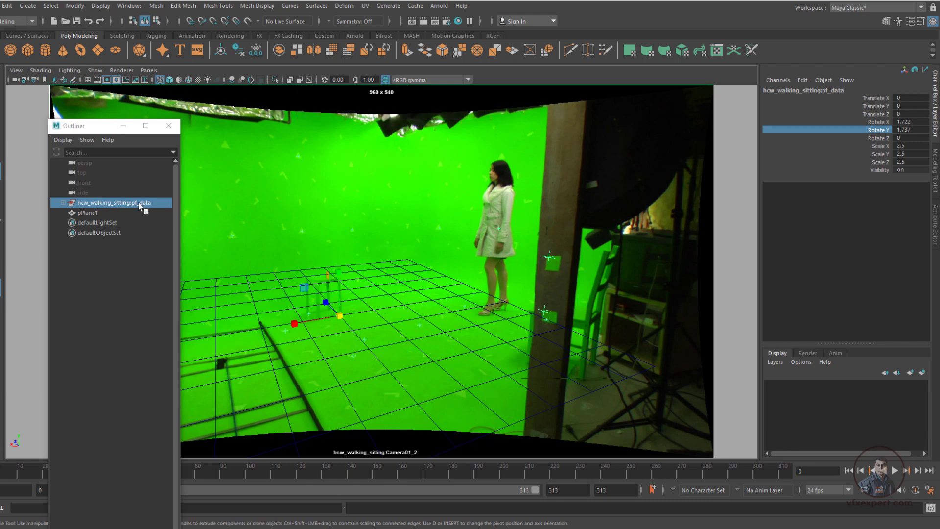
key(e)
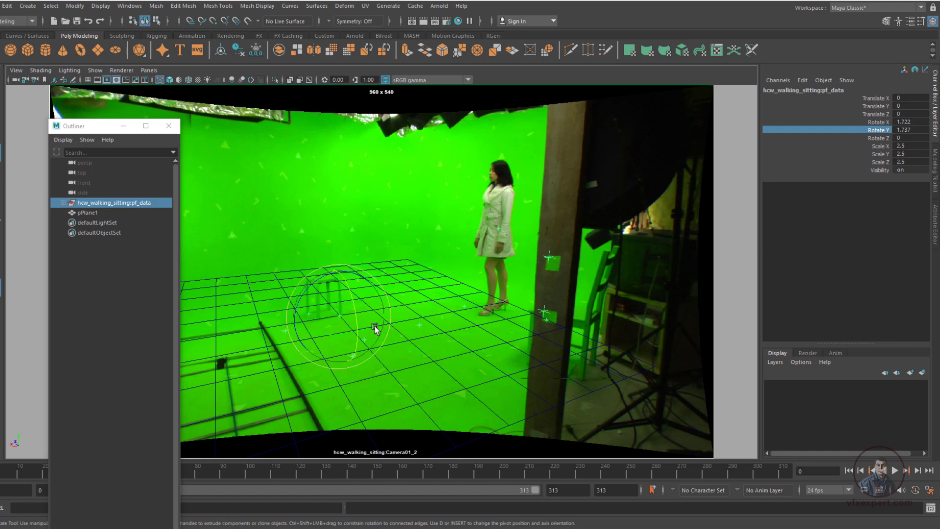
drag(348, 306, 353, 314)
key(ctrl+z)
Rotate the pf_data group to about -2.98 degrees on X and -0.74 on Y, and play the shot to check the alignment
click(879, 122)
click(879, 131)
middle_drag(494, 289, 468, 289)
key(alt+v)
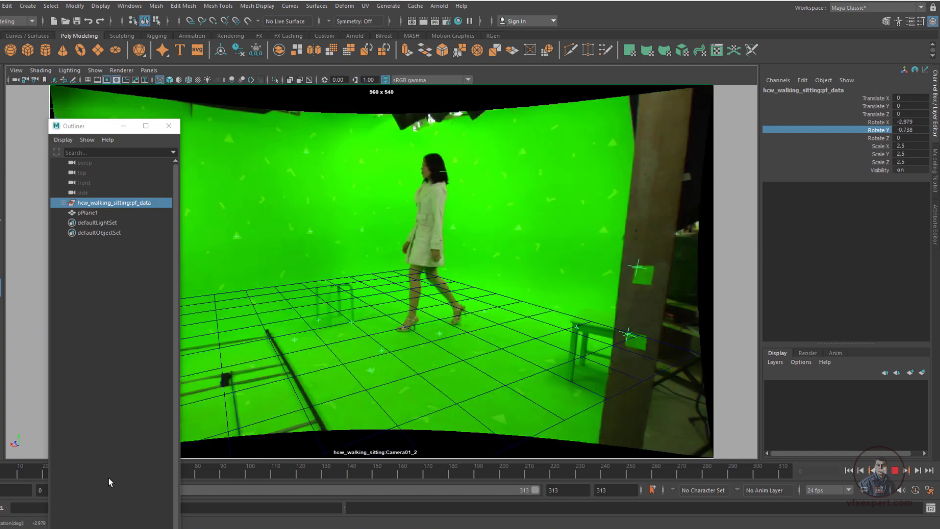
key(alt+v)
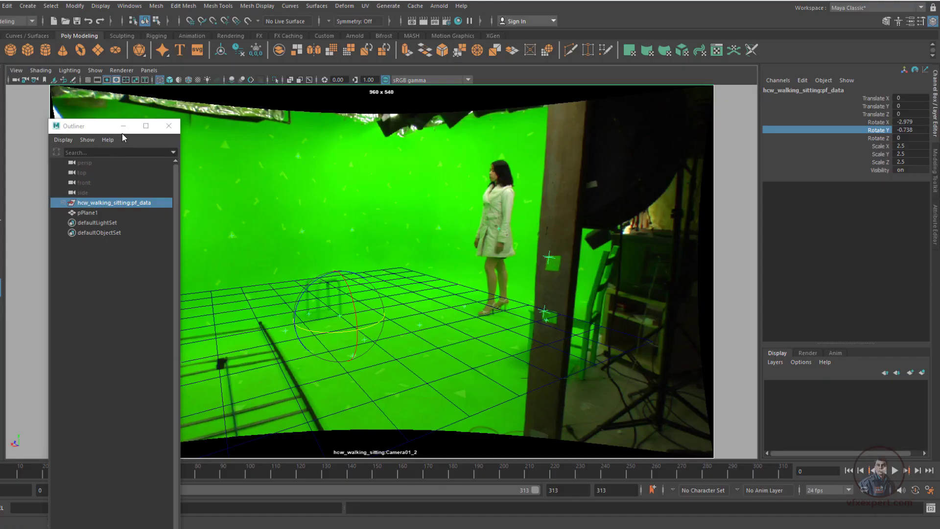
Expand the pf_data group in the Outliner, select hcw_walking_sitting:CameraGroup_1, and reposition the Outliner window lower over the viewport
click(123, 132)
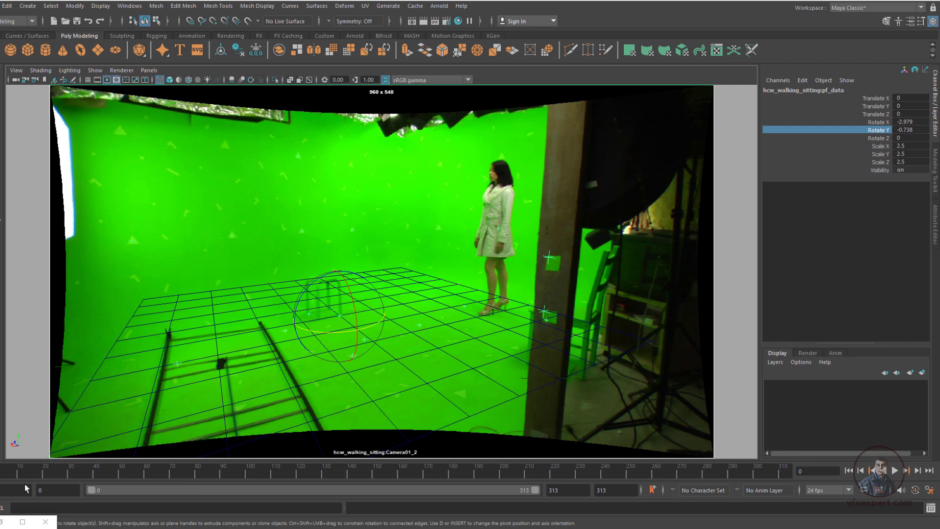
click(23, 521)
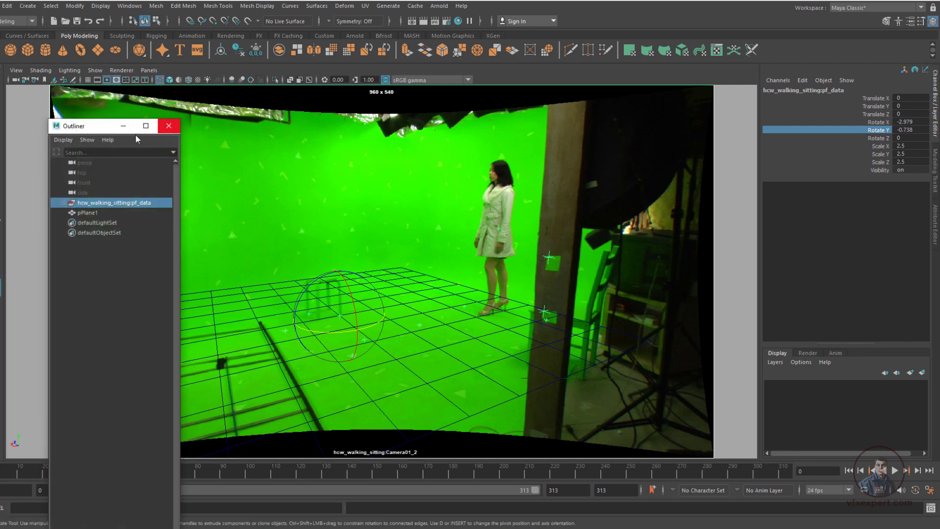
drag(108, 132, 162, 126)
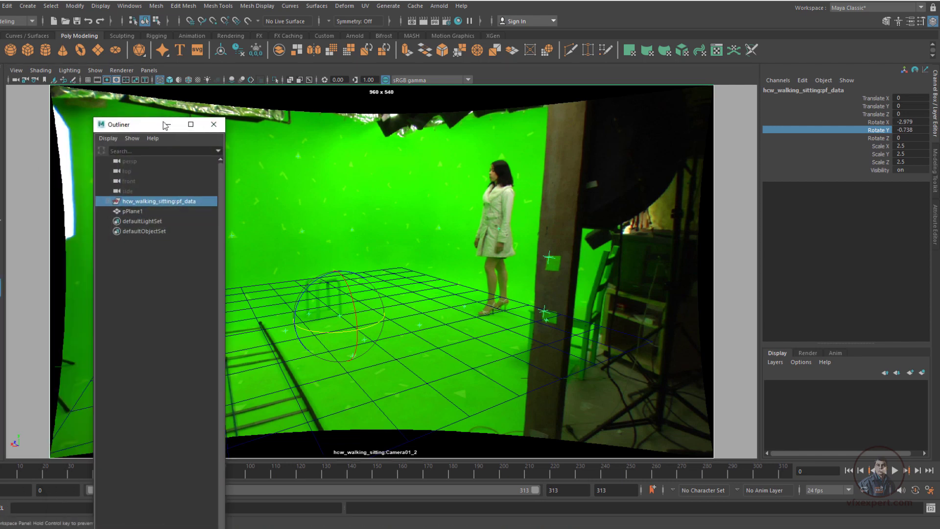
click(155, 277)
click(154, 201)
click(113, 198)
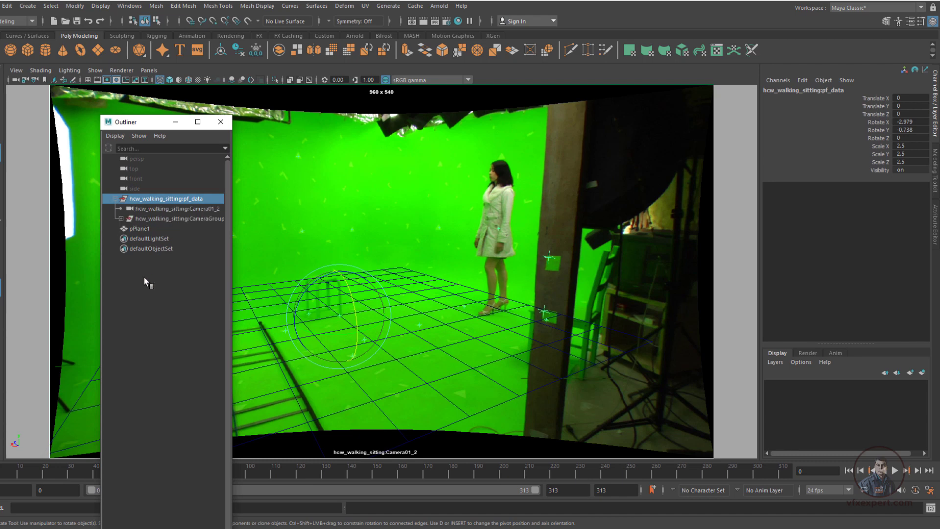
click(171, 219)
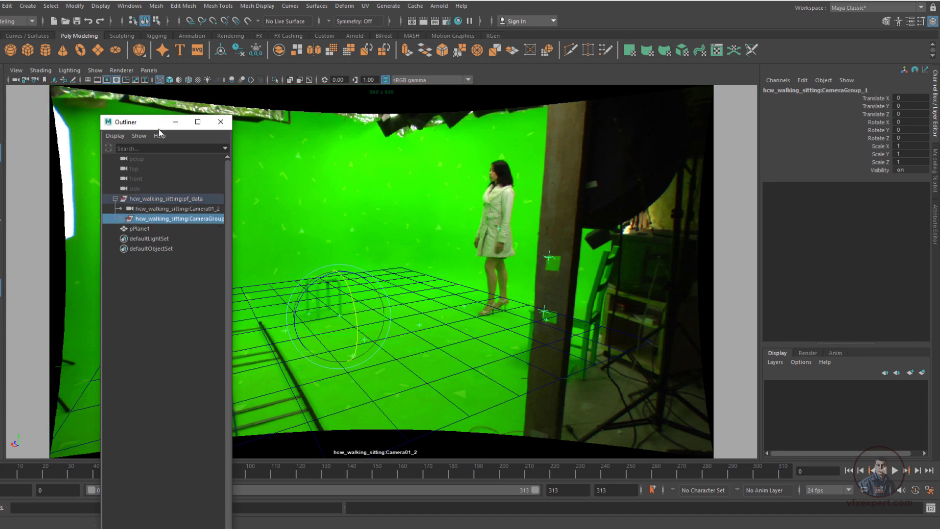
drag(159, 124, 131, 295)
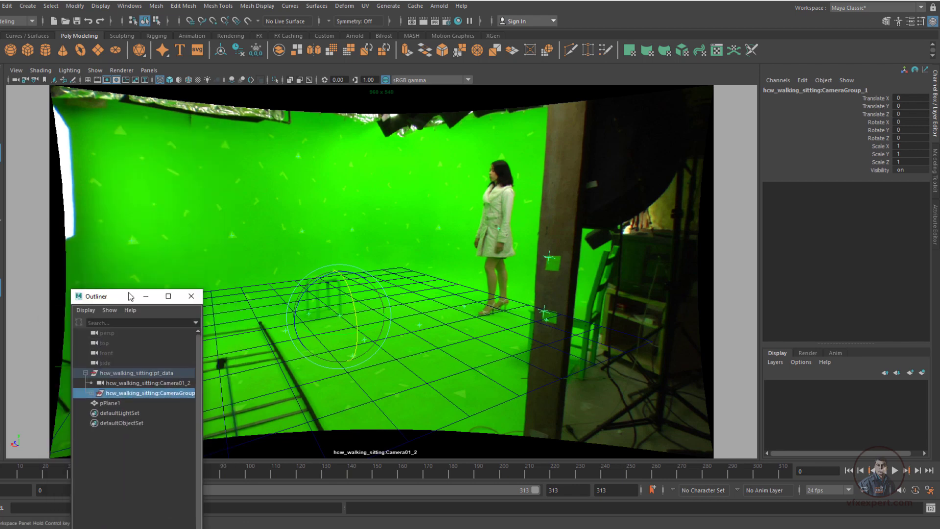
Put hcw_walking_sitting:CameraGroup_1 into a new display layer named locator
click(153, 460)
click(154, 393)
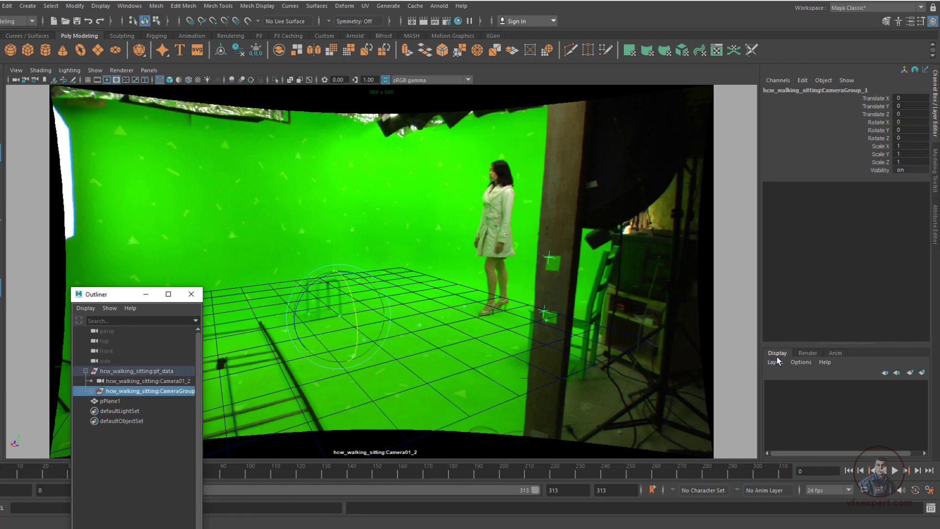
click(921, 372)
double_click(824, 387)
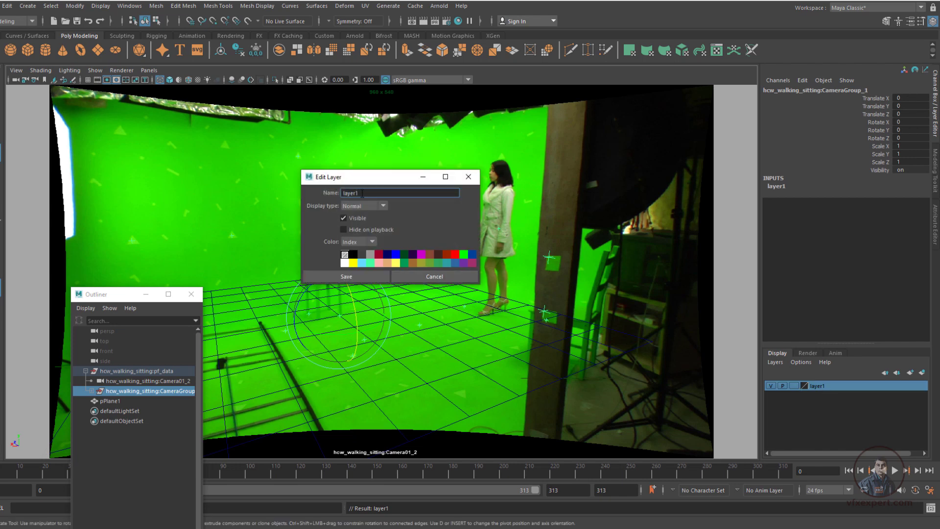
click(347, 276)
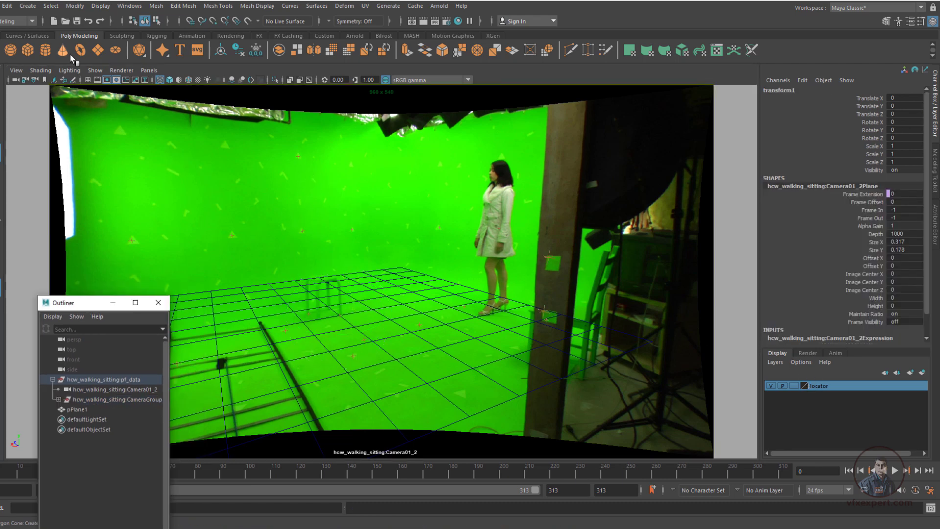
Display the scene shaded and set the Rotate X of the new wall plane pPlane2 to -90
click(366, 343)
key(5)
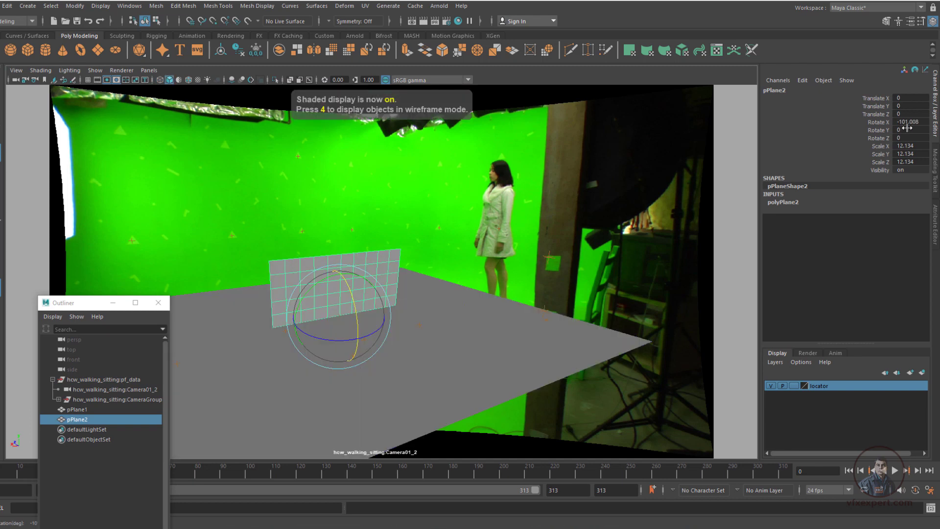
click(912, 121)
text(-90)
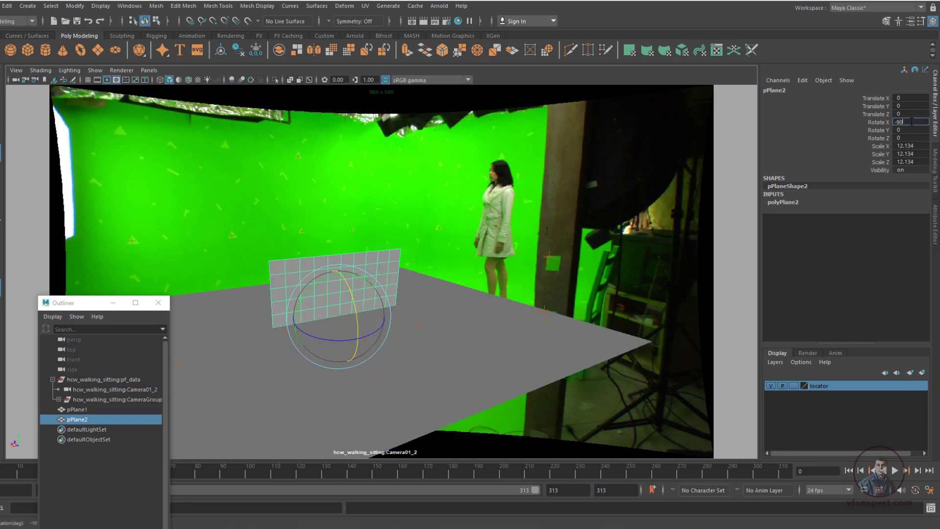
key(Return)
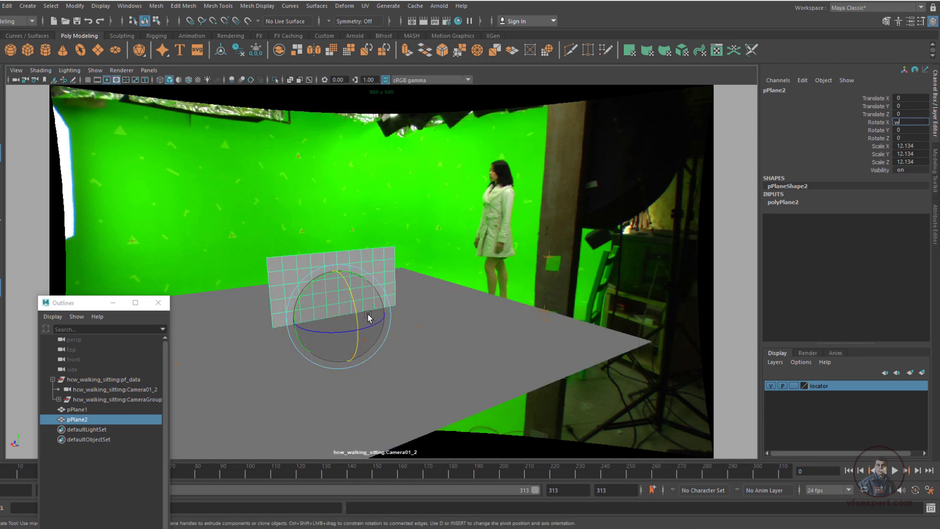
text(w)
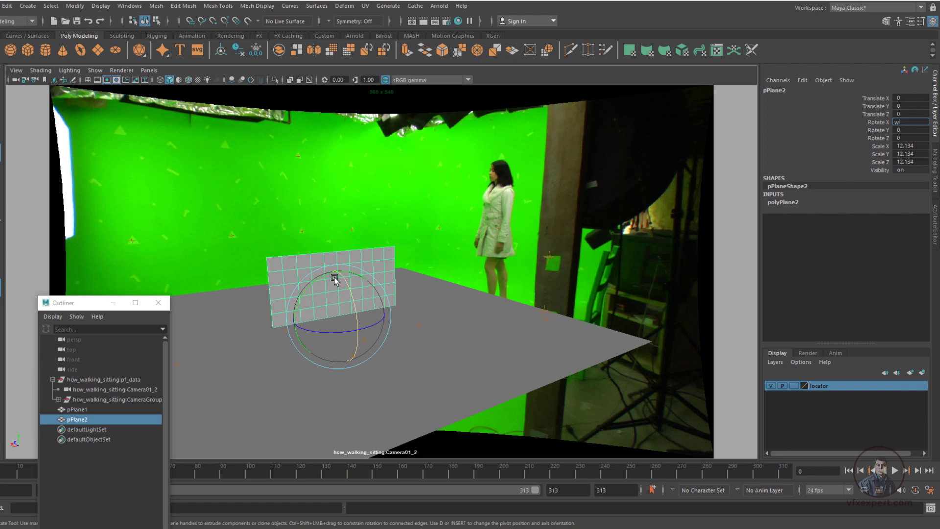
text(w)
Snap the upright plane pPlane2 to a tracking locator on the back green wall, at about 0.233, 7.295, 10.446
click(382, 261)
key(w)
key(v)
middle_drag(382, 259, 299, 237)
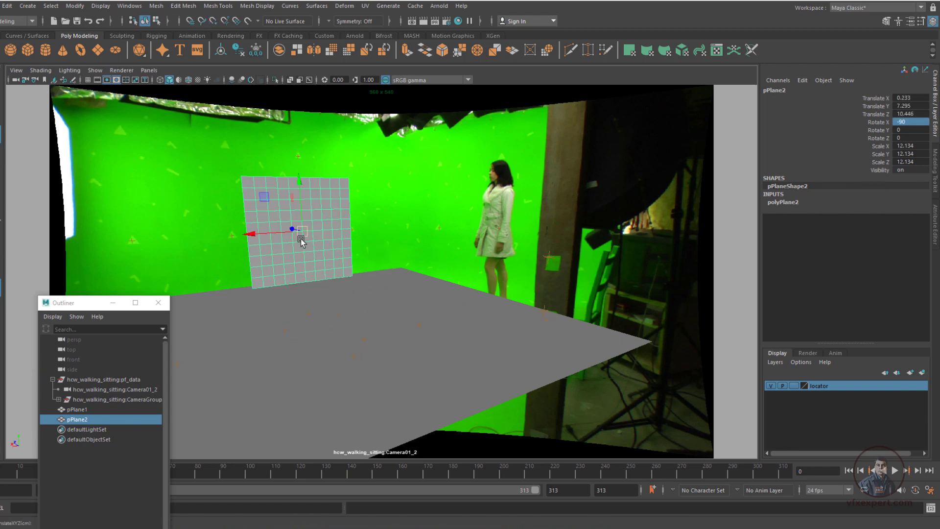
Scale the wall plane pPlane2 to about 52.27 on X and 27.6 on Z to cover the back green wall
key(r)
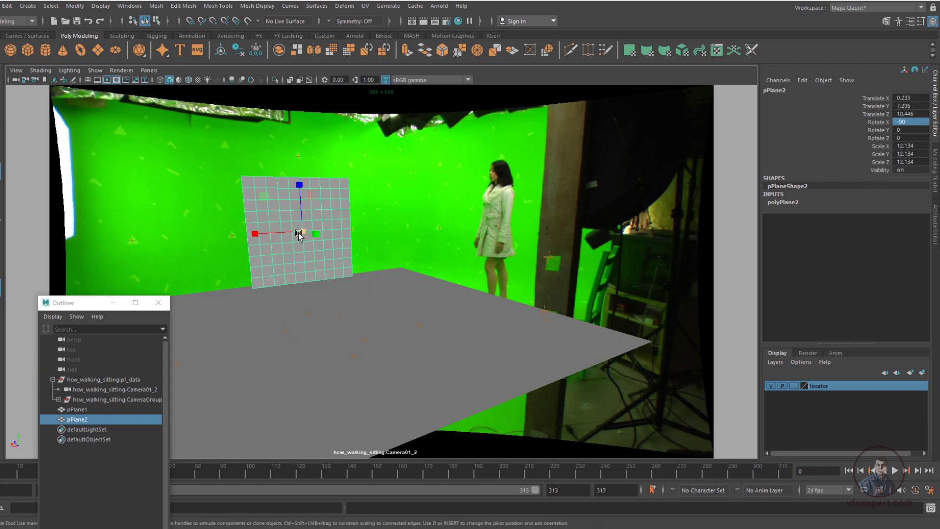
drag(259, 235, 140, 249)
drag(299, 186, 296, 127)
drag(98, 302, 107, 384)
drag(255, 233, 244, 234)
Scale the ground plane uniformly to about 36.83 and raise the wall plane to a Translate Y of about 10.52
click(428, 386)
drag(340, 315, 343, 317)
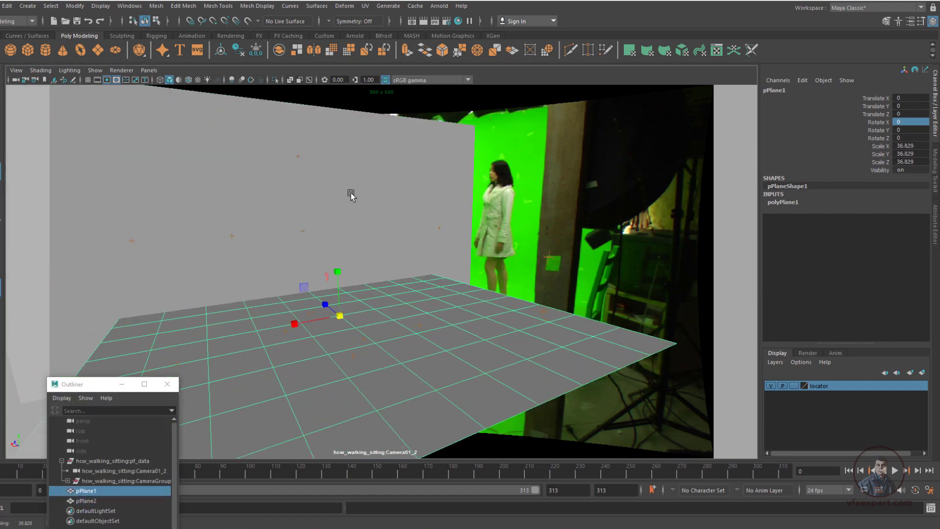
click(351, 193)
key(w)
drag(299, 185, 295, 138)
Switch to the persp view and scale the ground plane uniformly to about 52.28
click(149, 70)
scroll(421, 239, down, 5)
alt+drag(421, 239, 402, 289)
click(394, 302)
key(r)
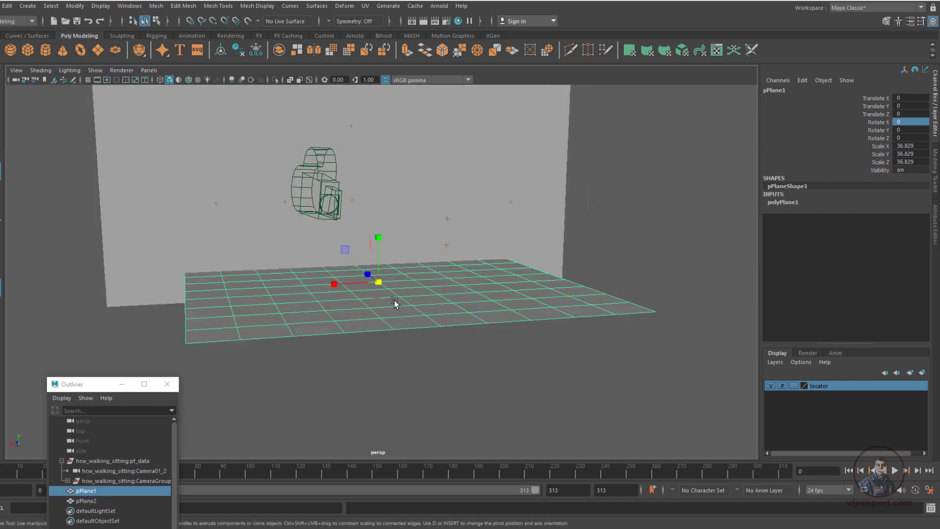
alt+drag(623, 317, 510, 142)
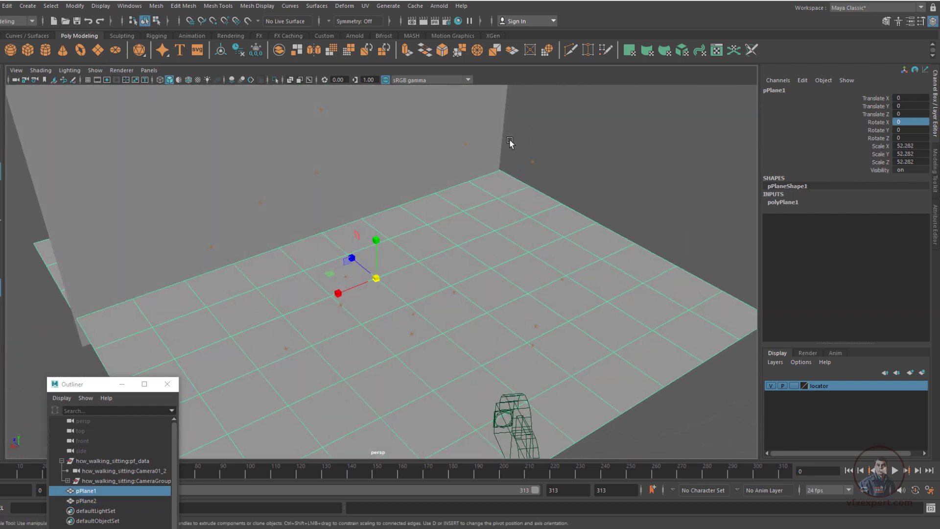
alt+drag(632, 278, 521, 185)
Extrude the vertical border edges on the right end of wall plane pPlane2 to form the adjoining side wall
click(521, 168)
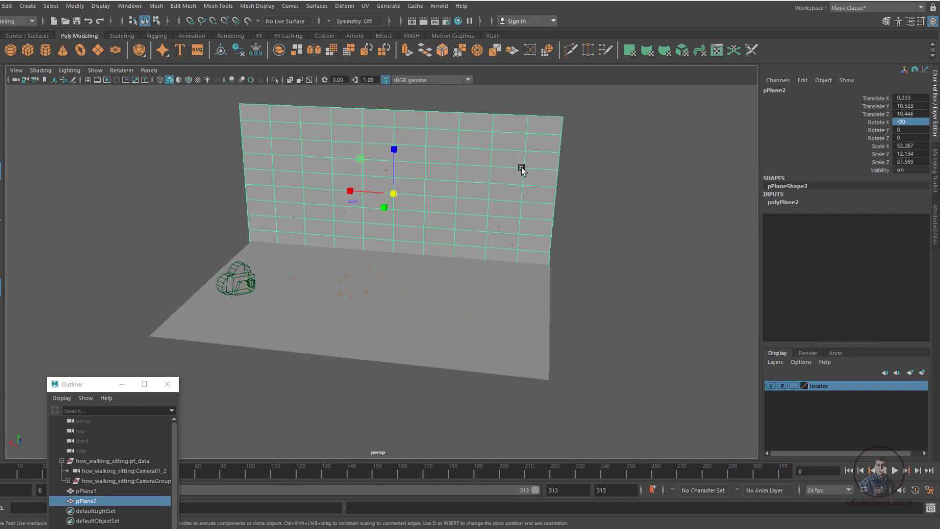
right_drag(522, 167, 541, 142)
click(561, 140)
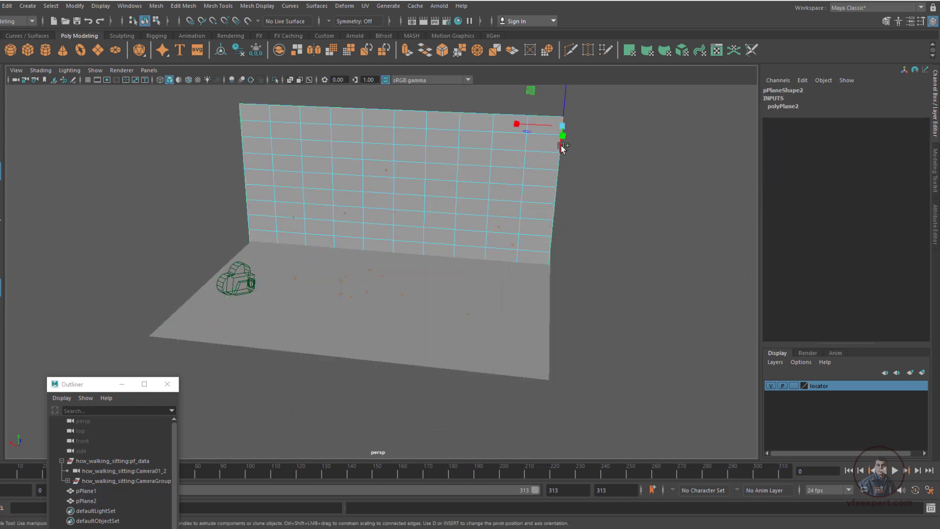
shift+click(558, 178)
shift+click(556, 194)
shift+click(554, 210)
shift+click(553, 227)
shift+click(551, 243)
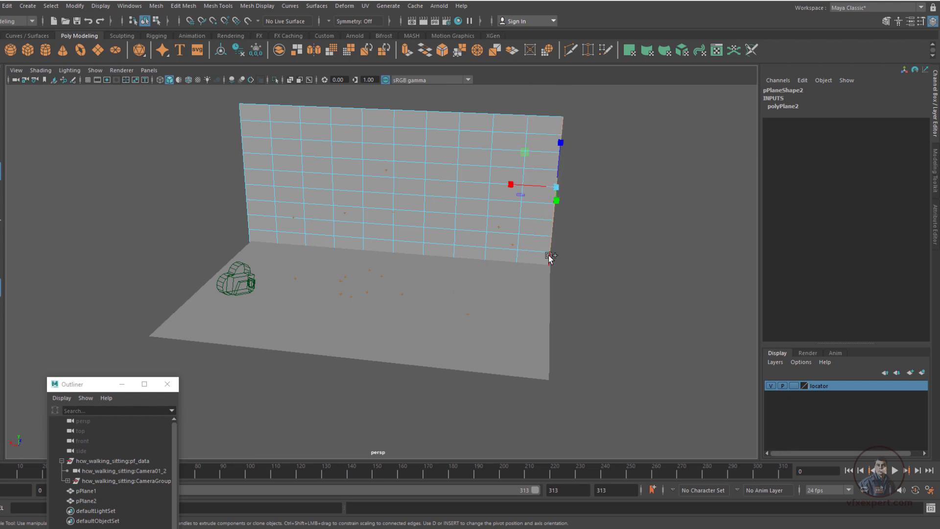
shift+click(550, 256)
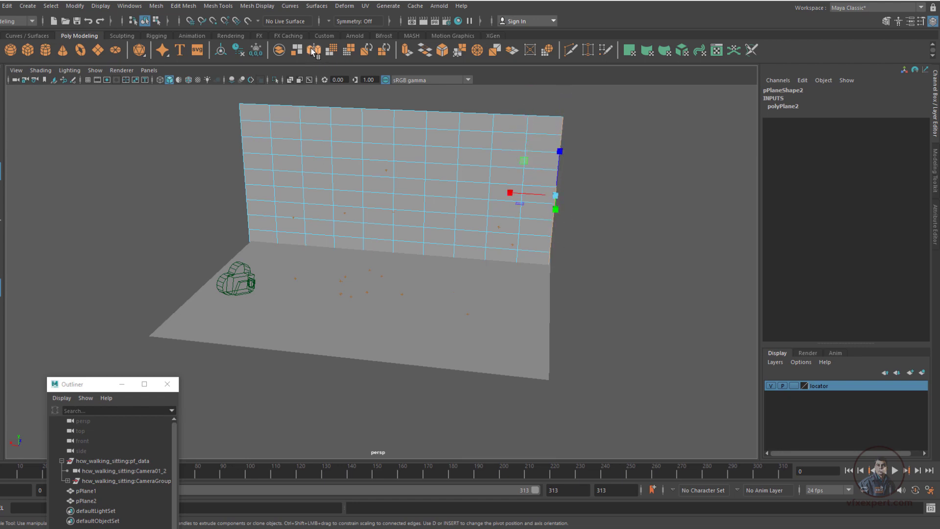
click(407, 50)
alt+drag(607, 201, 595, 382)
click(558, 399)
Look through hcw_walking_sitting:Camera01_2 in wireframe and raise the wall mesh to a Translate Y of about 16.54
click(149, 70)
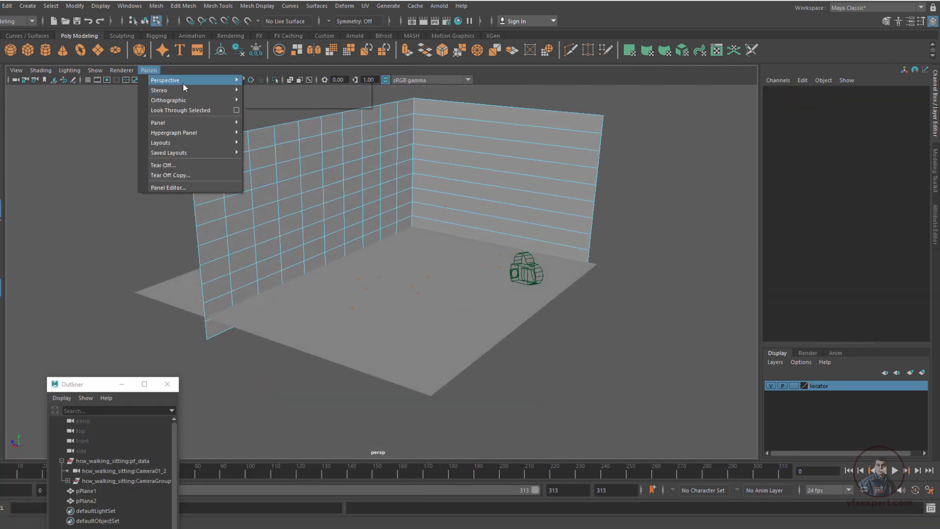
click(292, 81)
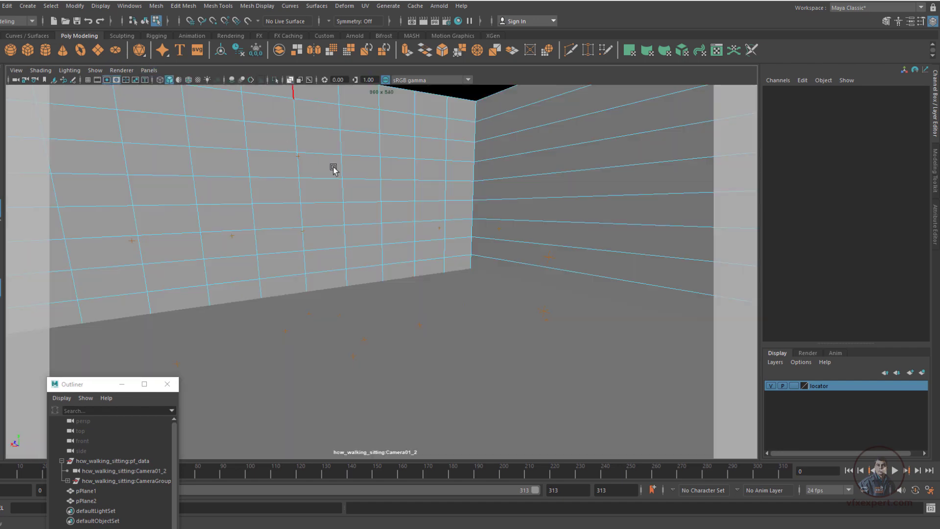
key(4)
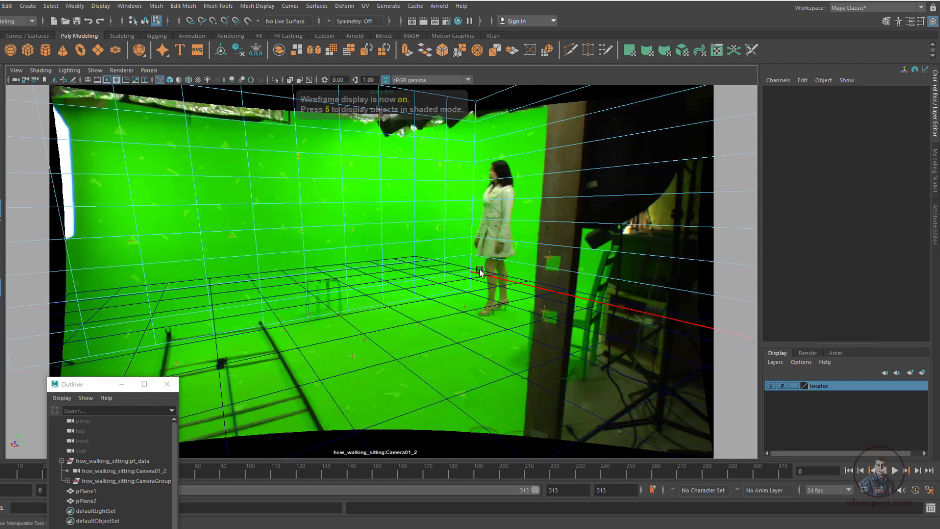
right_drag(300, 210, 320, 193)
key(w)
drag(297, 153, 297, 106)
click(449, 285)
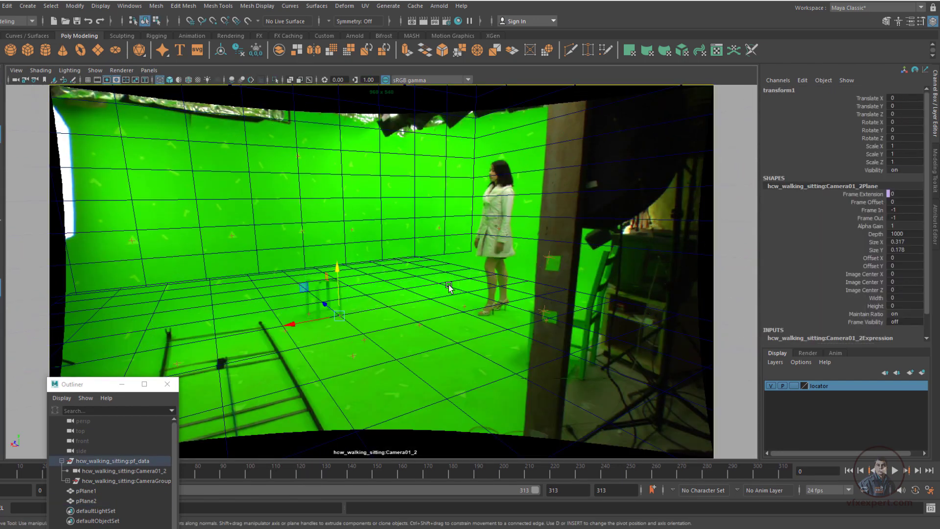
drag(293, 327, 320, 326)
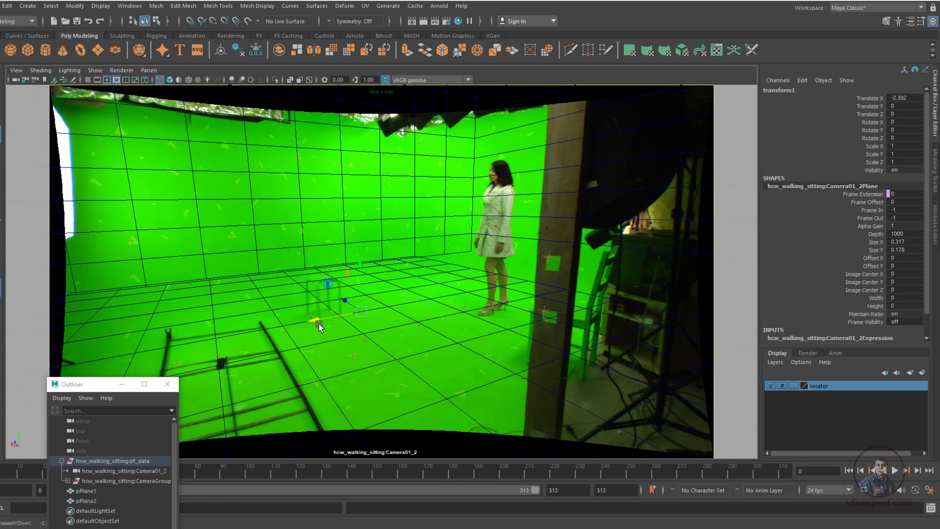
key(ctrl+z)
Create a polygon cube in the persp view and scale it to about 2.85 on X and Z and 20.58 on Y
click(285, 118)
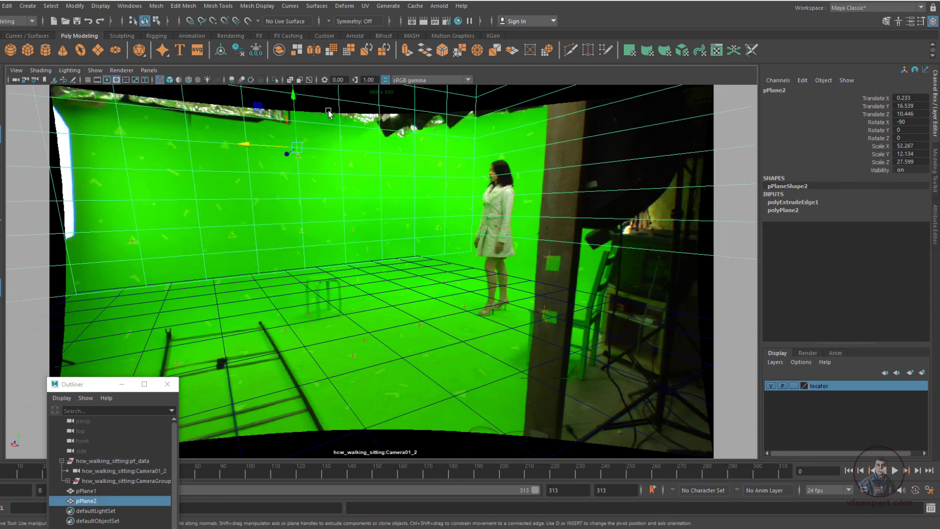
click(149, 70)
mouse_move(181, 80)
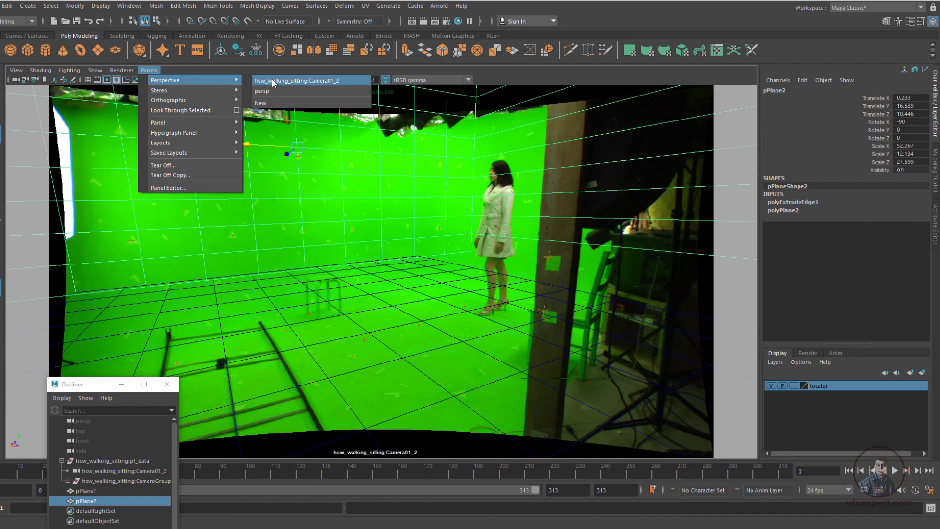
click(277, 90)
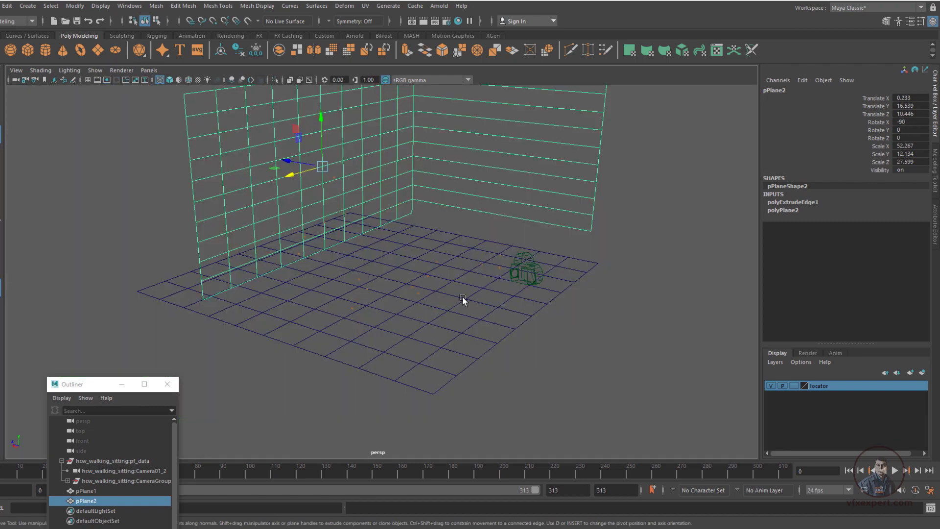
mouse_move(583, 293)
alt+mouse_down()
mouse_move(497, 357)
mouse_move(426, 358)
alt+mouse_up()
alt+right_drag(426, 357, 453, 351)
mouse_move(549, 337)
alt+mouse_down()
mouse_move(477, 340)
mouse_move(494, 343)
alt+mouse_up()
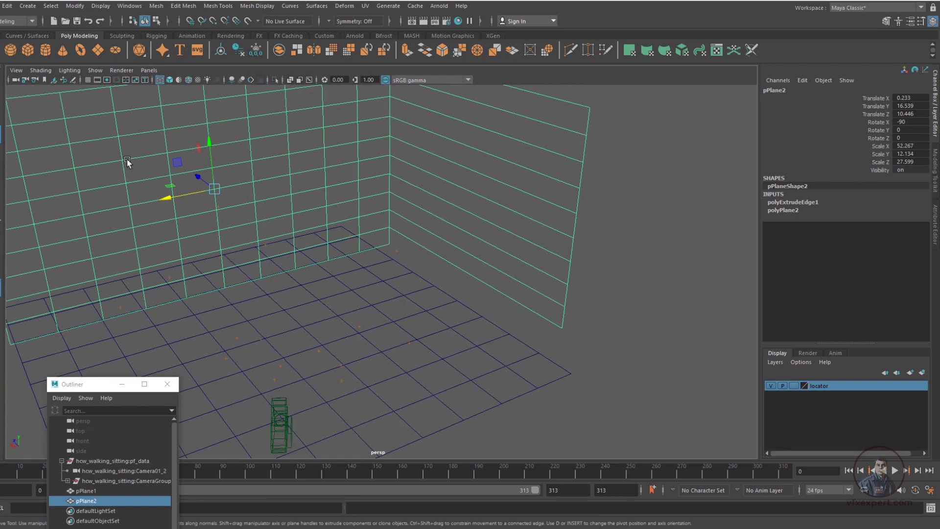
click(28, 50)
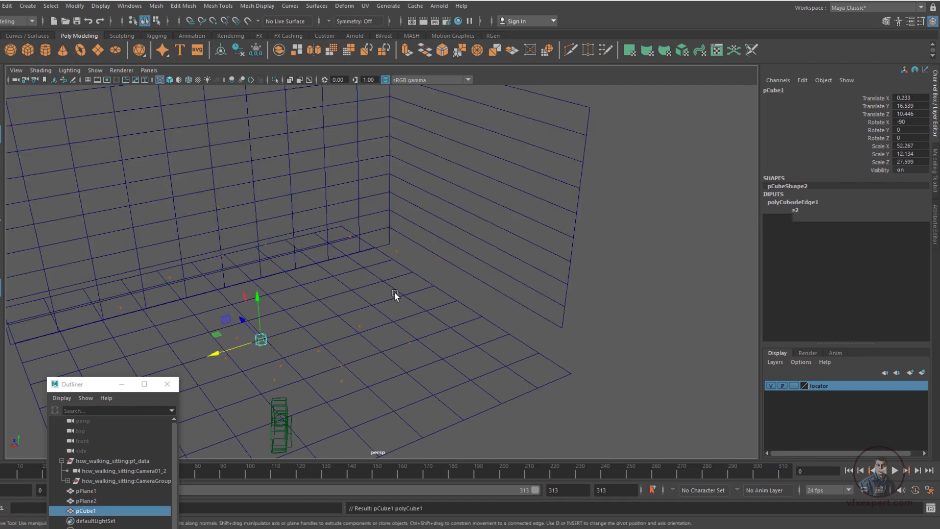
key(r)
drag(261, 341, 262, 85)
alt+drag(309, 315, 331, 333)
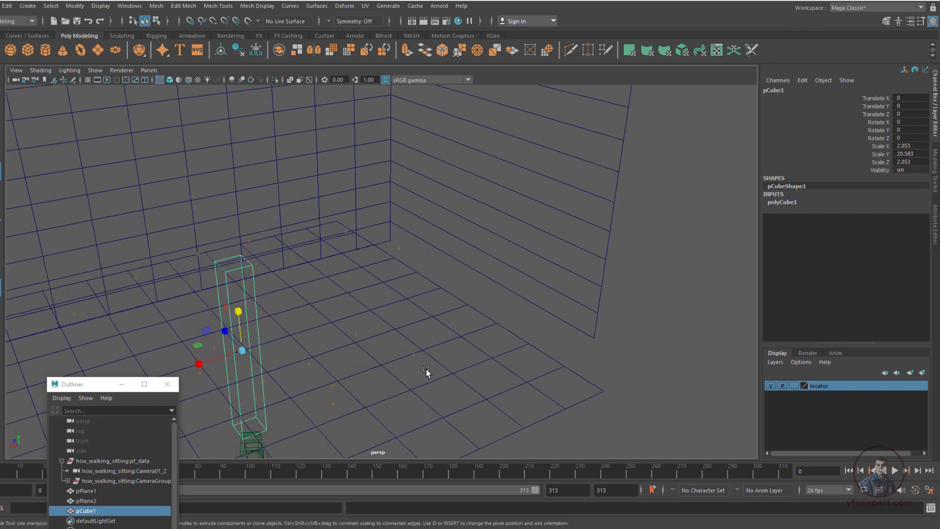
Snap the tall cube to the foreground pillar's tracking locator near the camera, at about 0.755, 8.348, -21.393
alt+drag(426, 372, 482, 362)
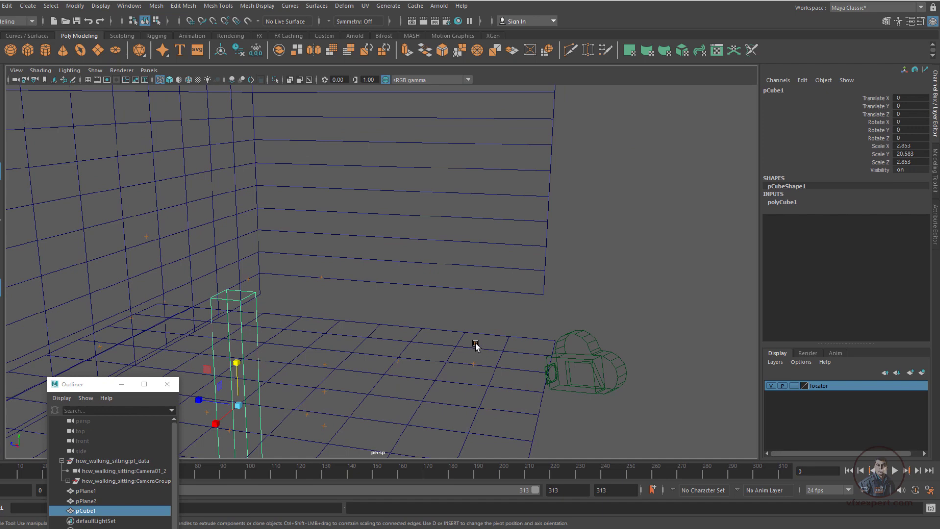
alt+drag(480, 389, 478, 378)
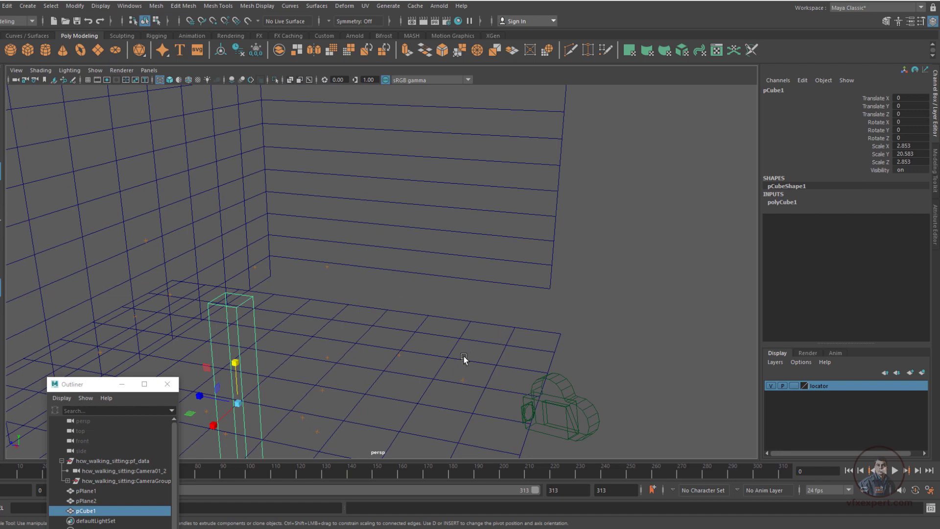
alt+drag(462, 374, 436, 373)
click(234, 391)
key(w)
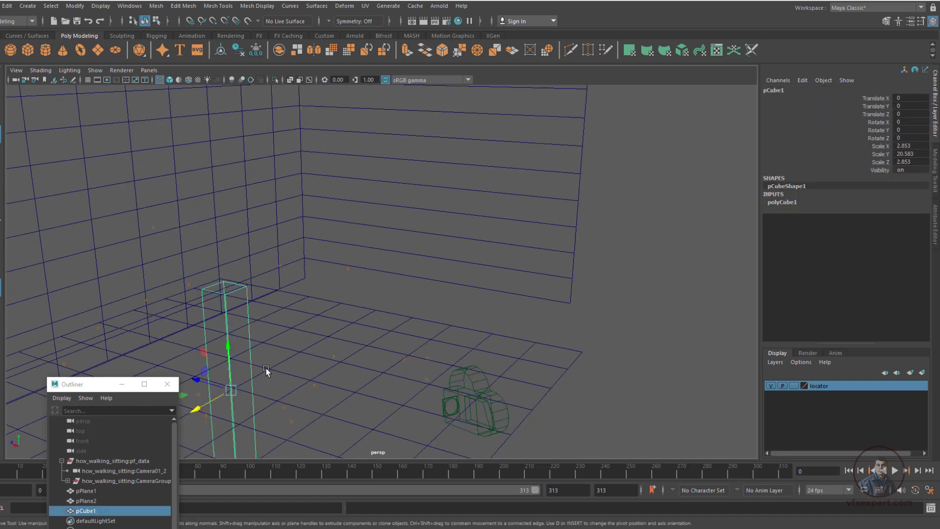
key(v)
drag(231, 390, 431, 358)
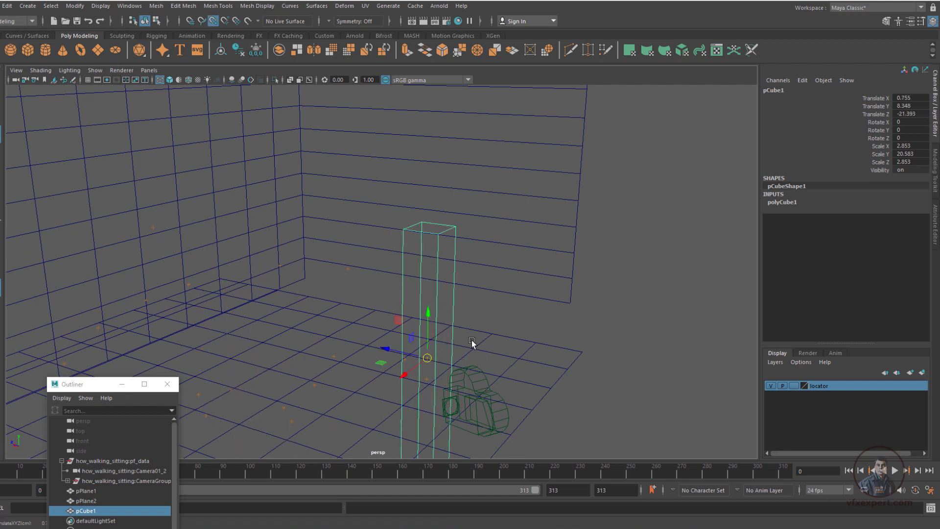
Look through hcw_walking_sitting:Camera01_2, scale the cube to 1.01 on X and Z and about 13.33 on Y to match the pillar, and deselect it
click(149, 71)
mouse_move(186, 79)
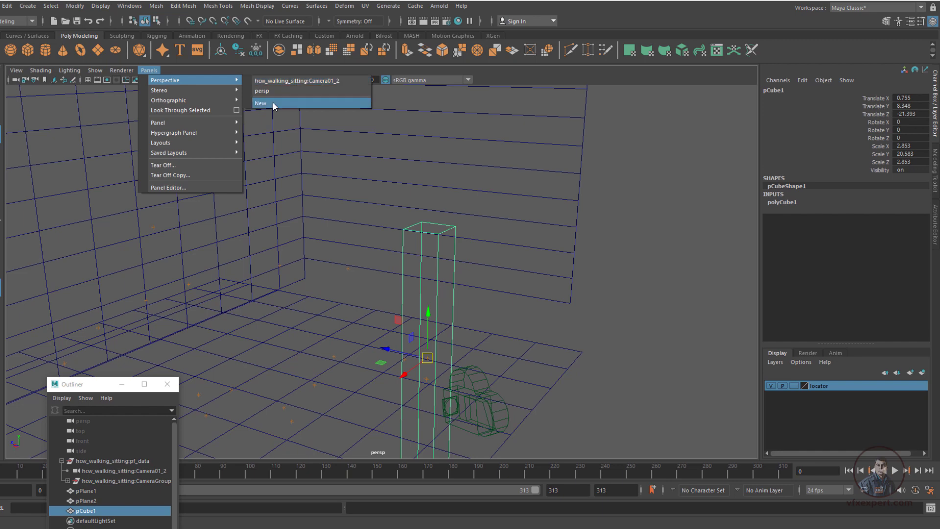
click(278, 81)
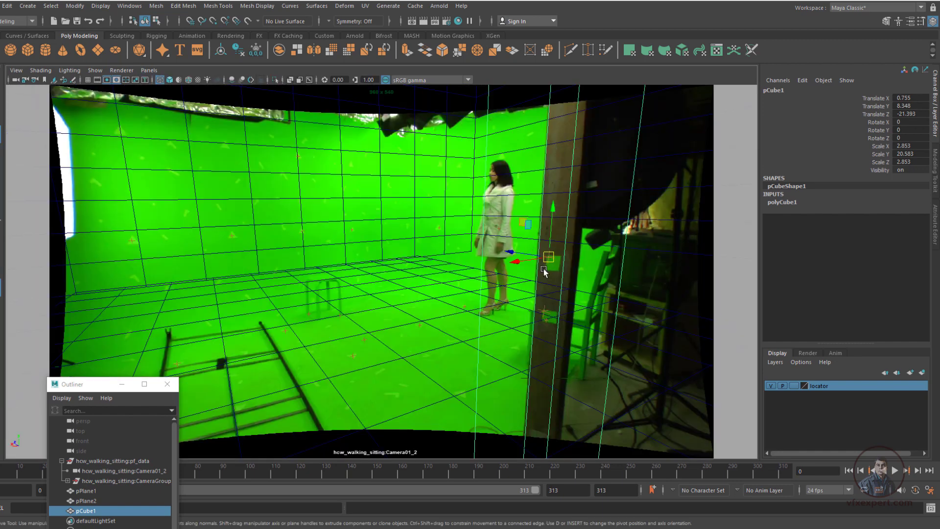
key(r)
drag(549, 258, 335, 202)
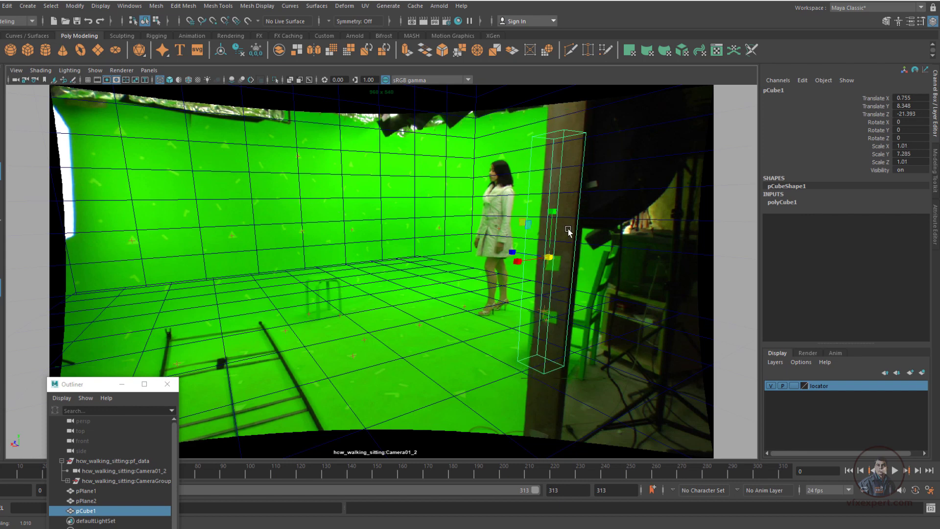
drag(556, 211, 557, 183)
drag(554, 193, 556, 170)
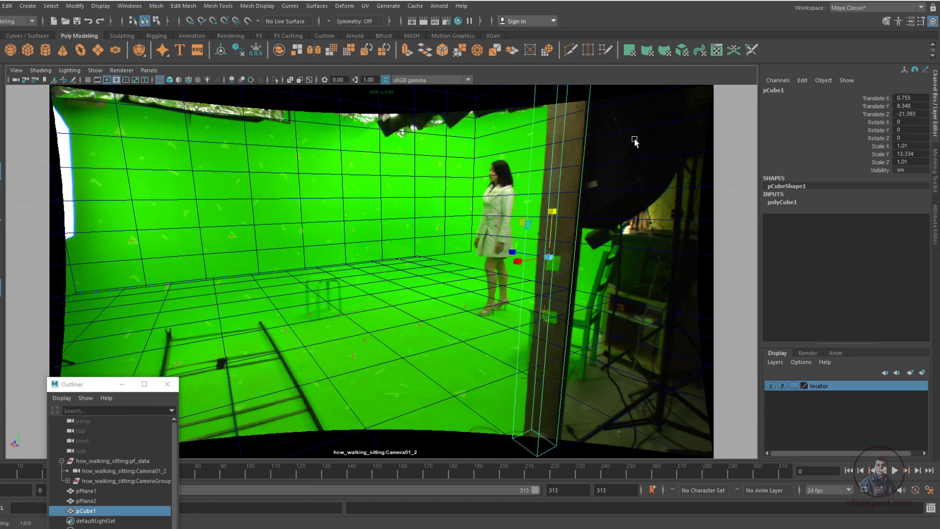
click(739, 203)
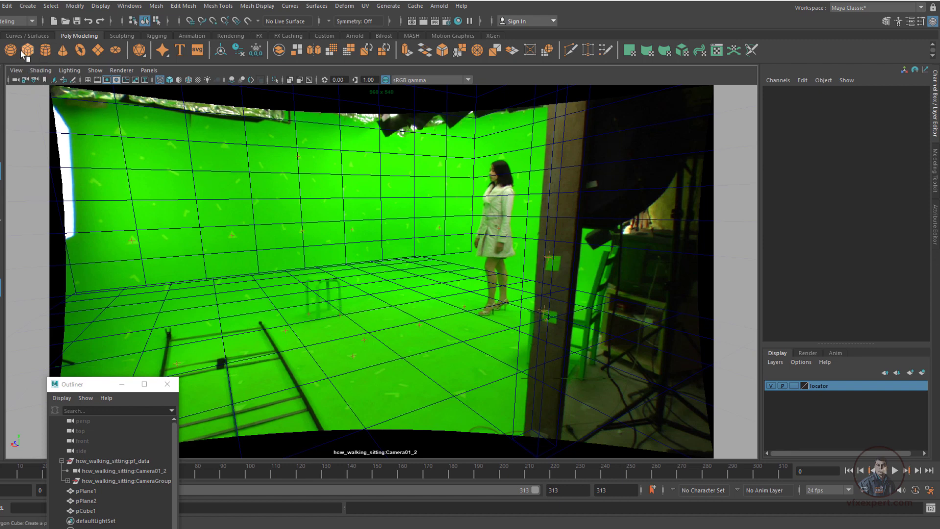
Create a polygon cylinder in the camera view and snap its pivot to a vertex on the edge of its base
click(45, 49)
key(w)
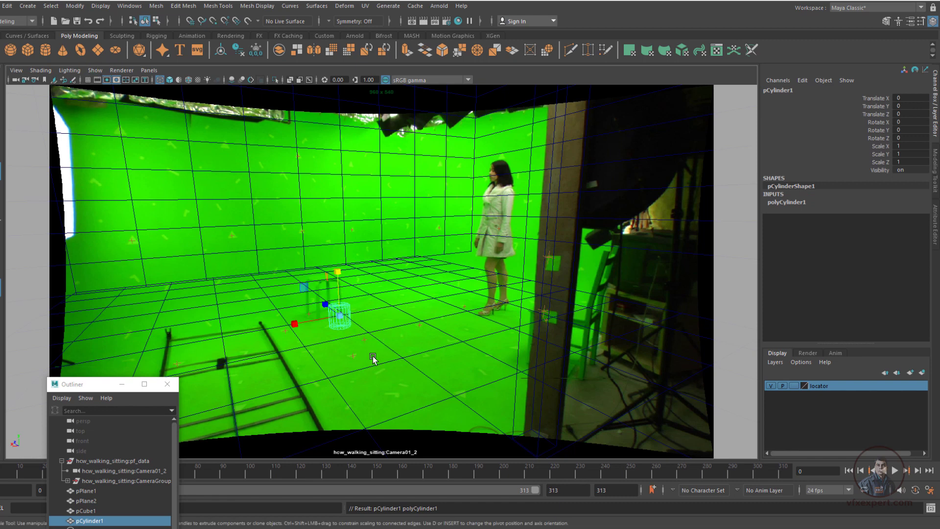
key(d)
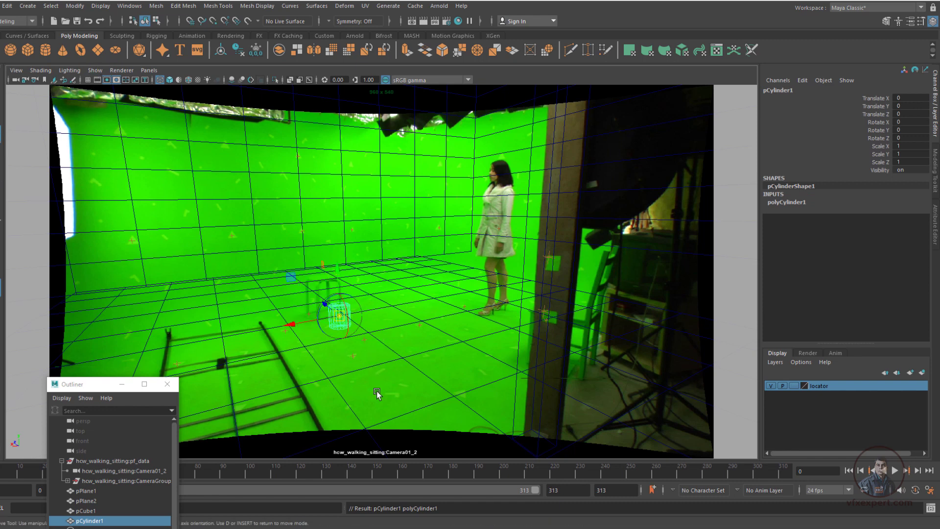
key(v)
drag(340, 316, 346, 324)
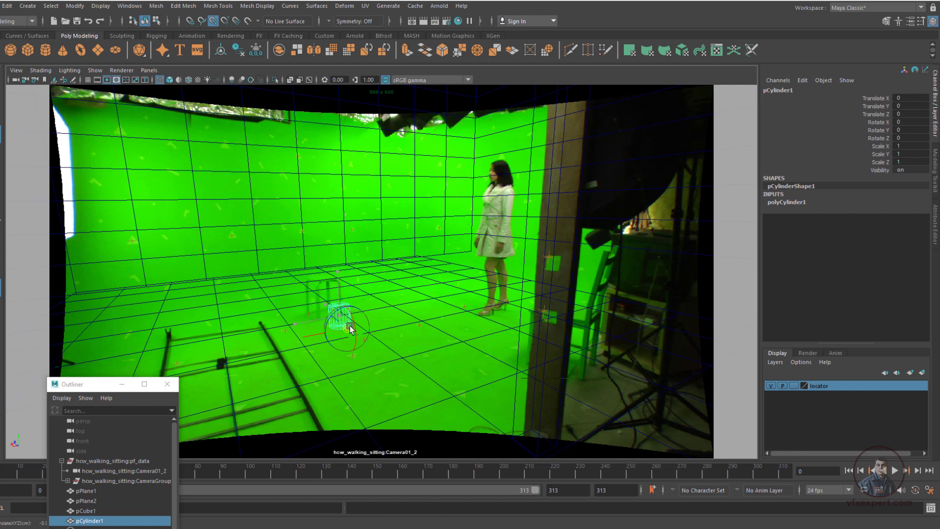
key(d)
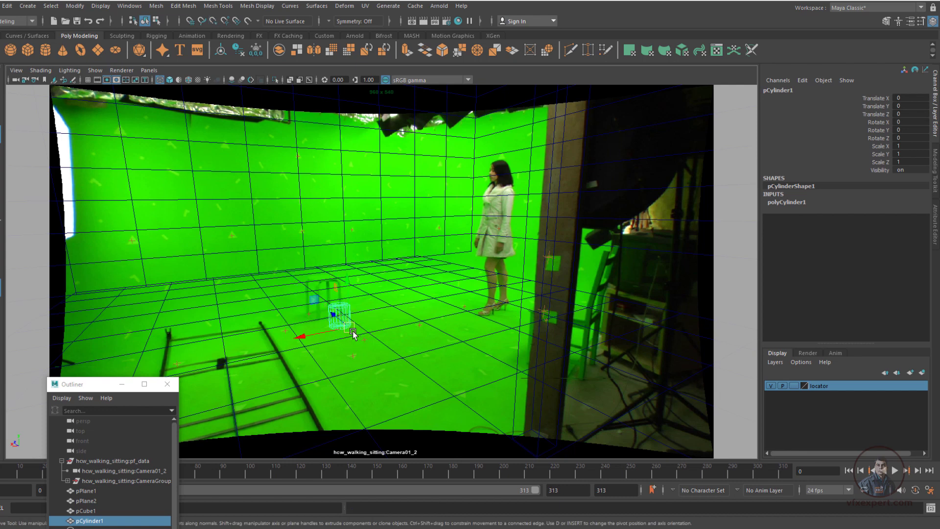
Snap the cylinder onto the floor at about 0.588, 1, 0.809 and scale it to 1.659 on X and Z and 1.669 on Y, matching the stool
key(v)
key(v)
mouse_move(349, 325)
mouse_down()
mouse_move(308, 317)
mouse_move(363, 331)
mouse_up()
key(r)
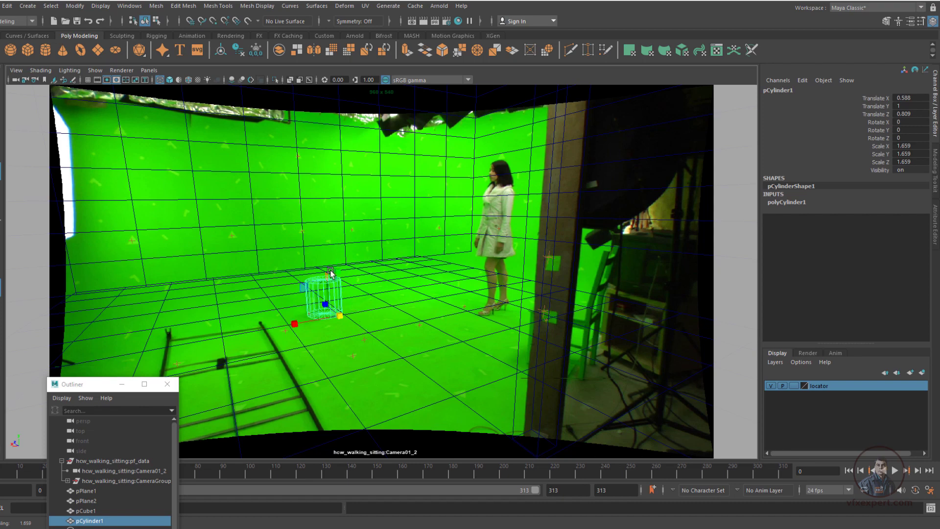
mouse_move(337, 268)
mouse_down()
mouse_move(346, 223)
mouse_move(346, 275)
mouse_up()
Minimize the Outliner and play the shot through the camera to check the cylinder against the stool
click(122, 384)
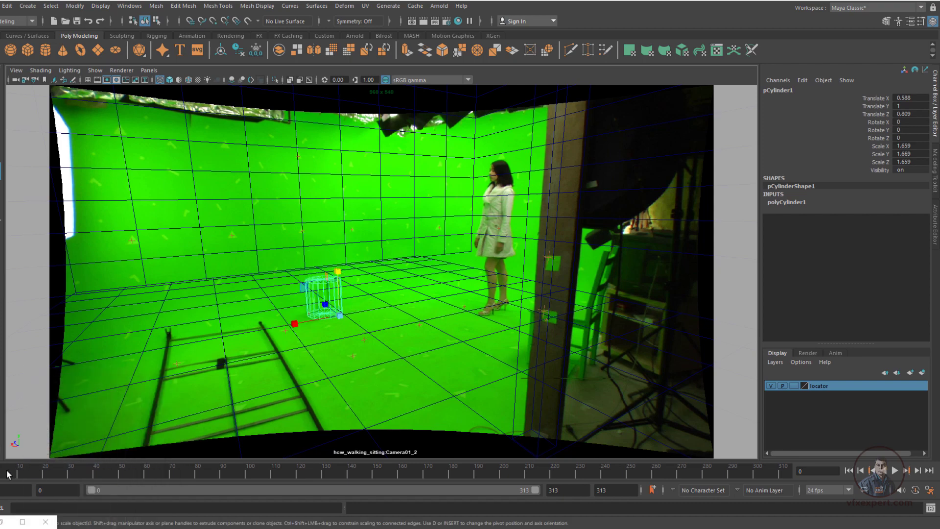
key(alt+v)
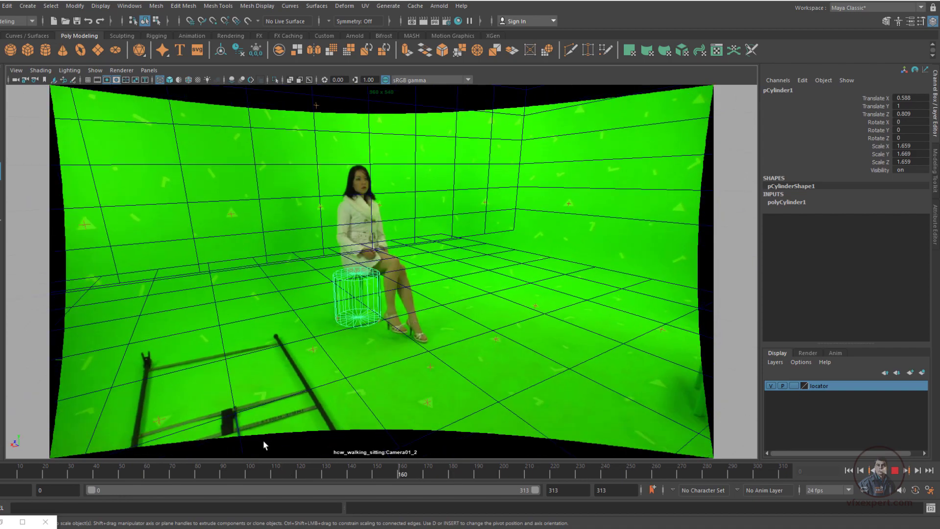
drag(570, 372, 1, 448)
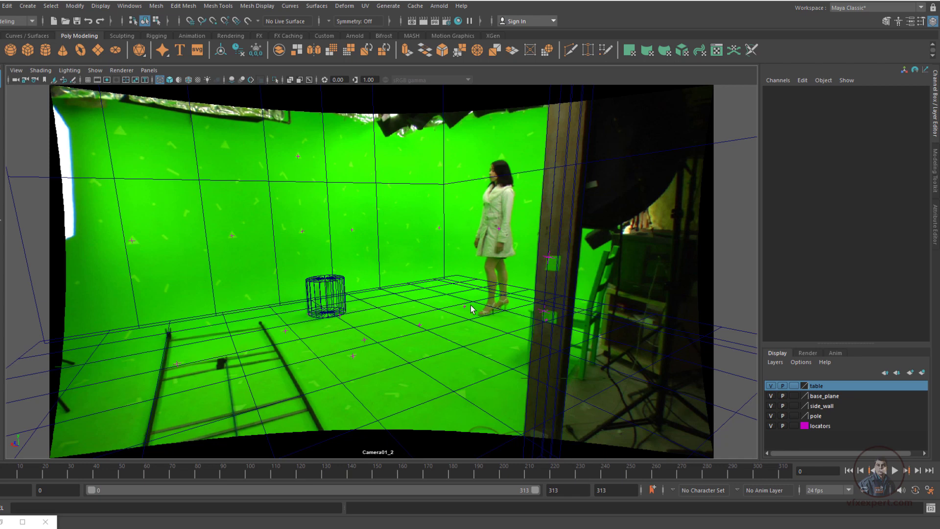
Inspect the table cylinder, side wall and base plane with their display layers, and play the shot through Camera01_2 to check the match
click(335, 293)
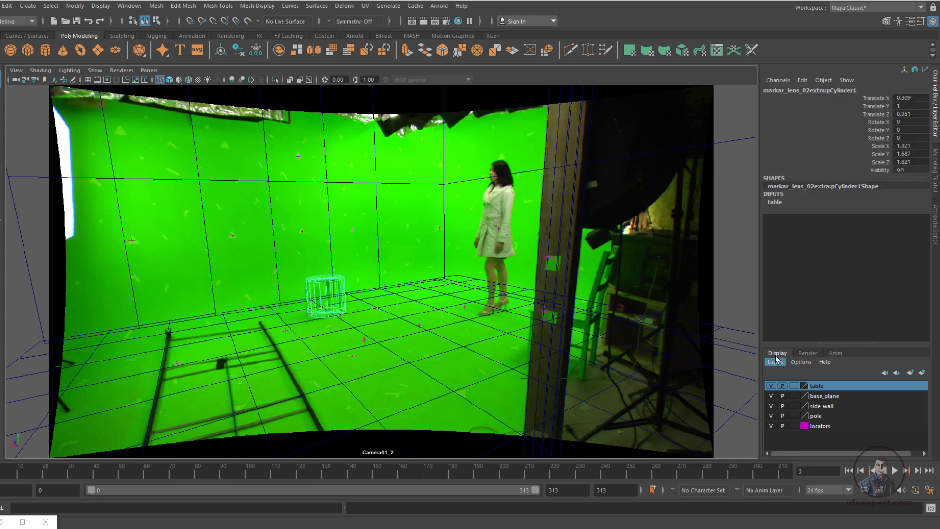
click(816, 416)
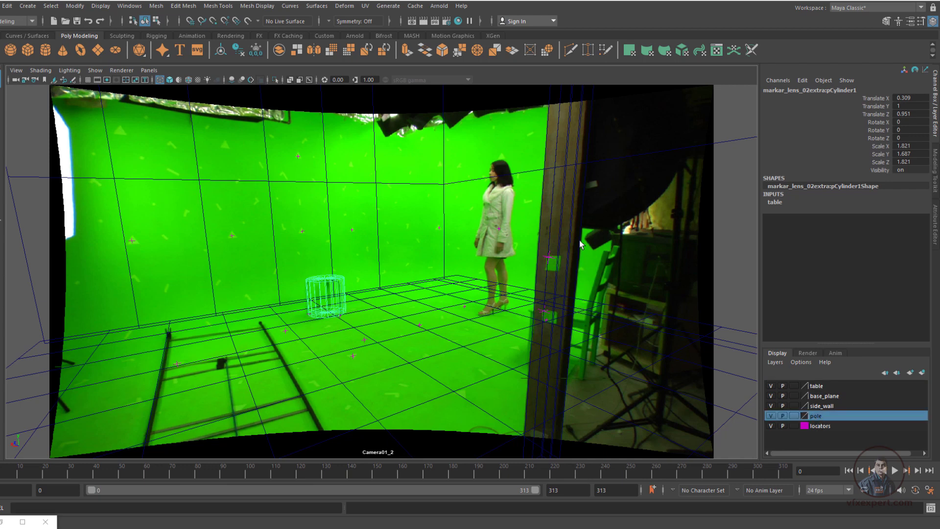
click(821, 405)
click(446, 223)
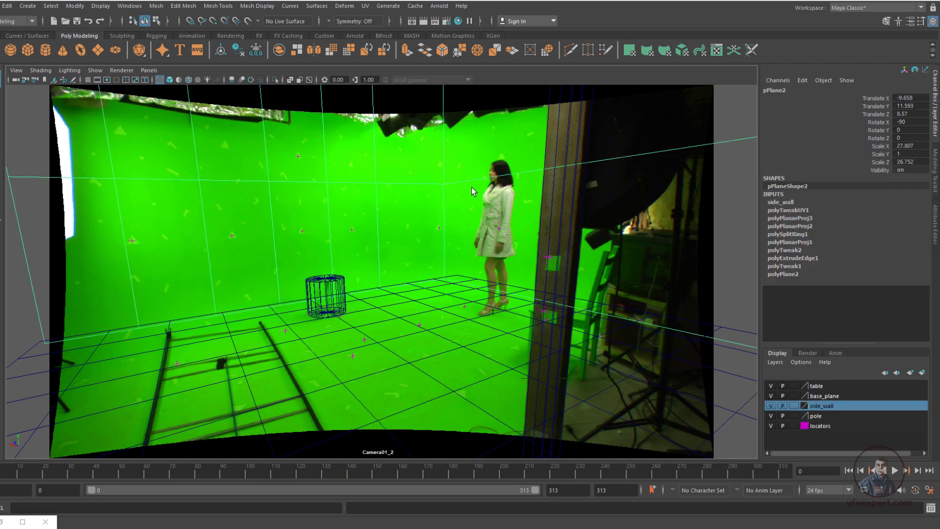
click(472, 348)
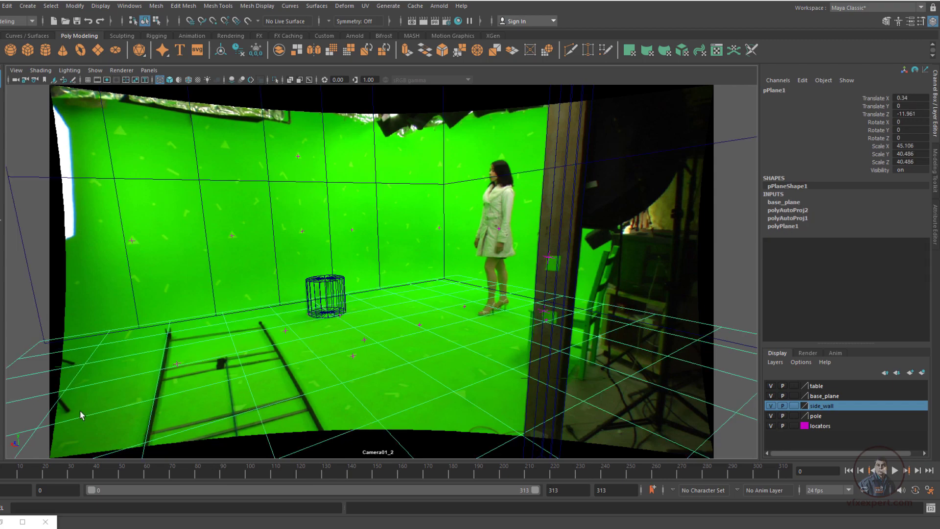
key(alt+v)
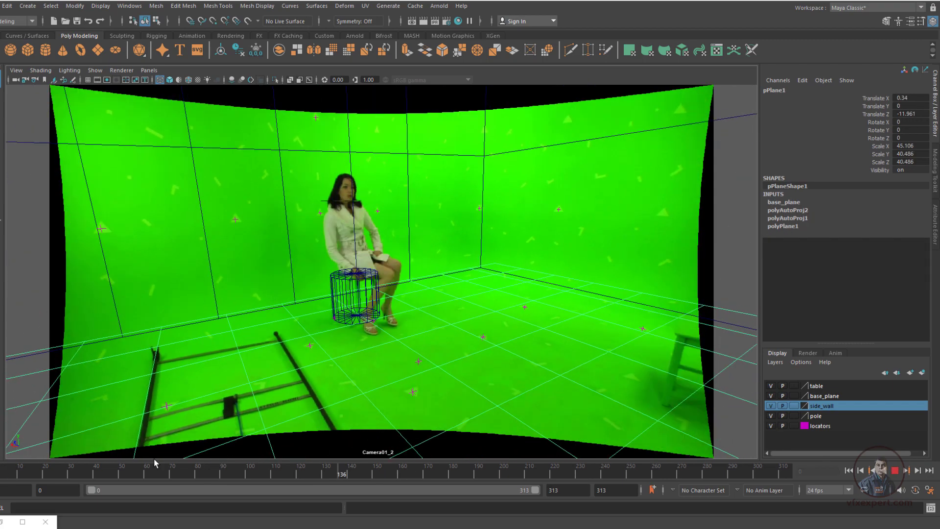
key(Escape)
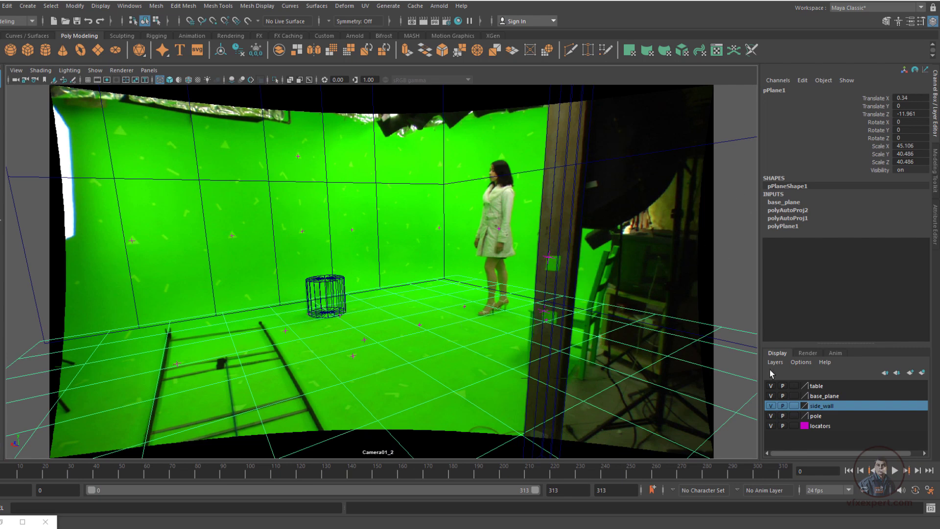
Show the render layers and choose Legacy Render Layers as the Preferred Render Setup System in the Rendering preferences
click(808, 353)
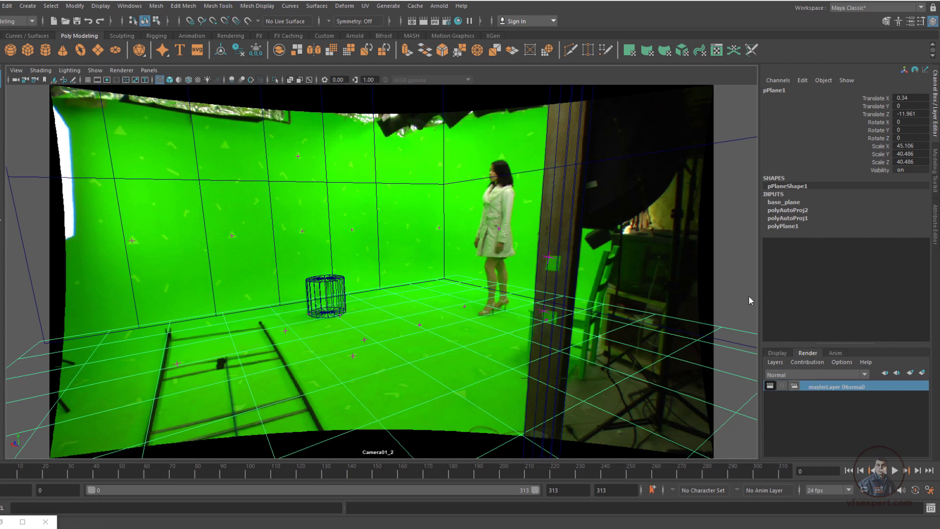
click(129, 5)
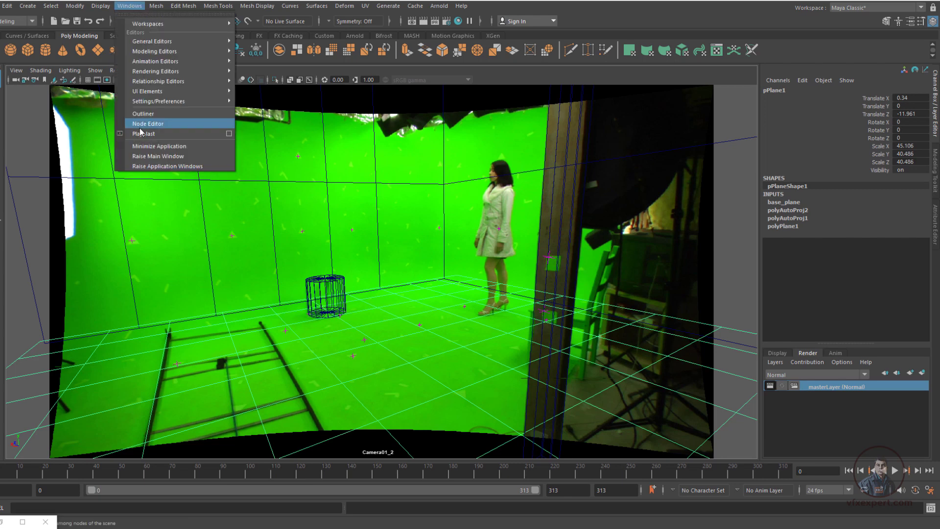
mouse_move(177, 102)
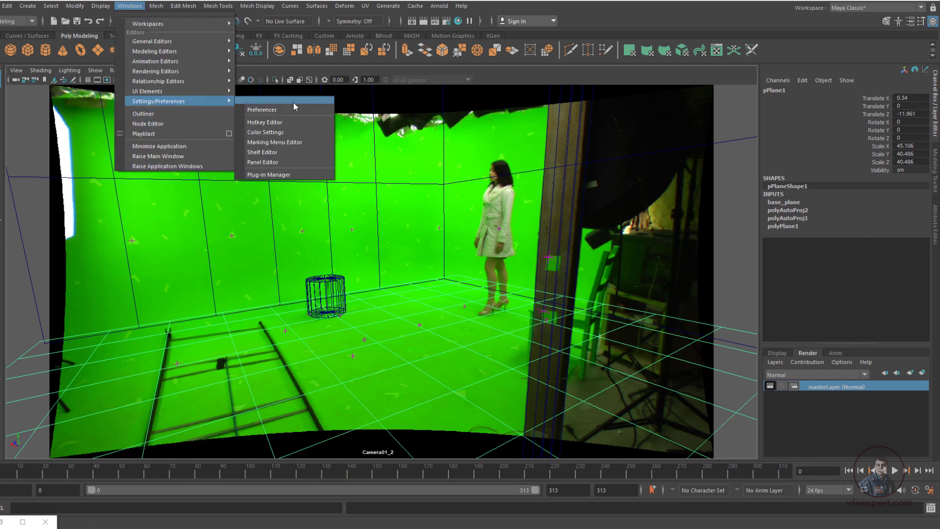
click(274, 110)
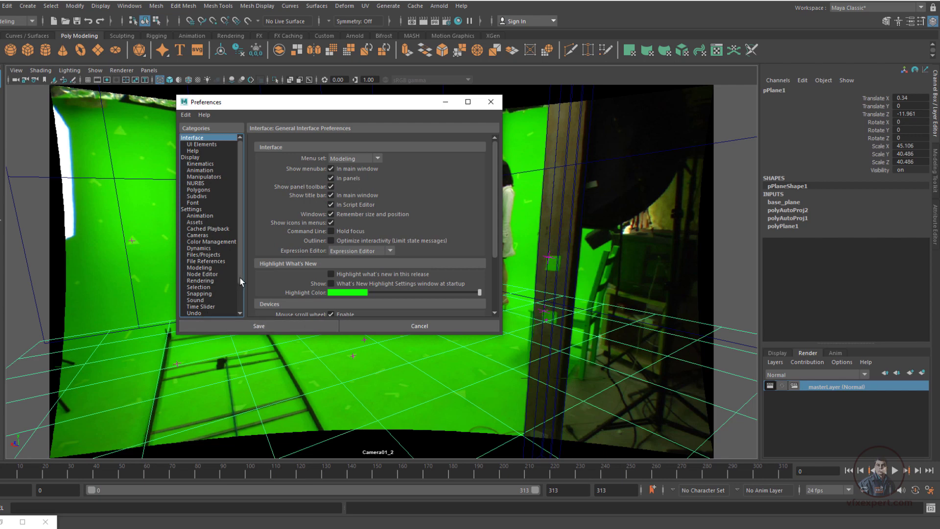
scroll(240, 277, down, 2)
click(200, 249)
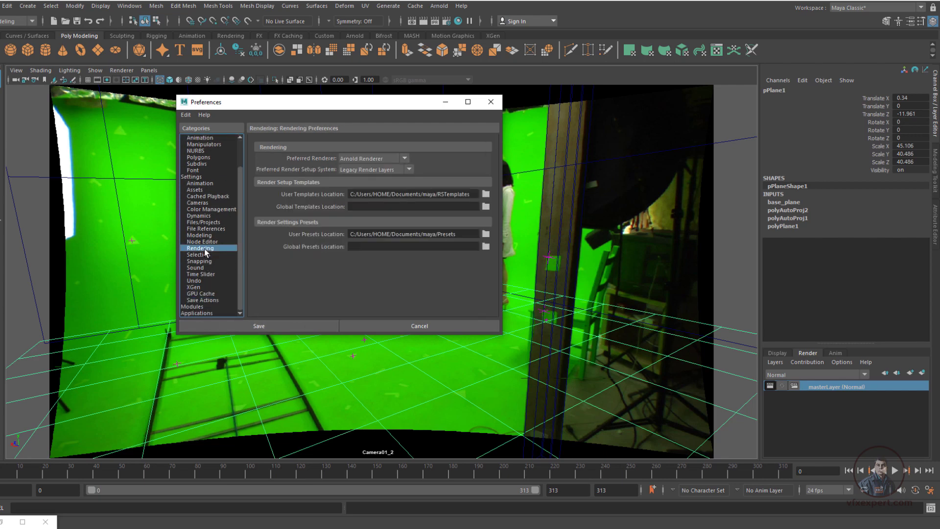
click(402, 168)
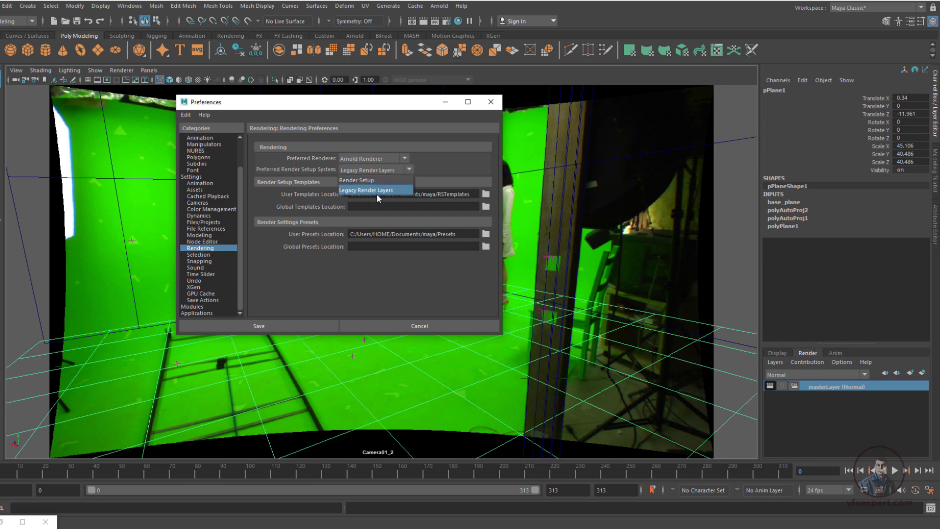
click(392, 191)
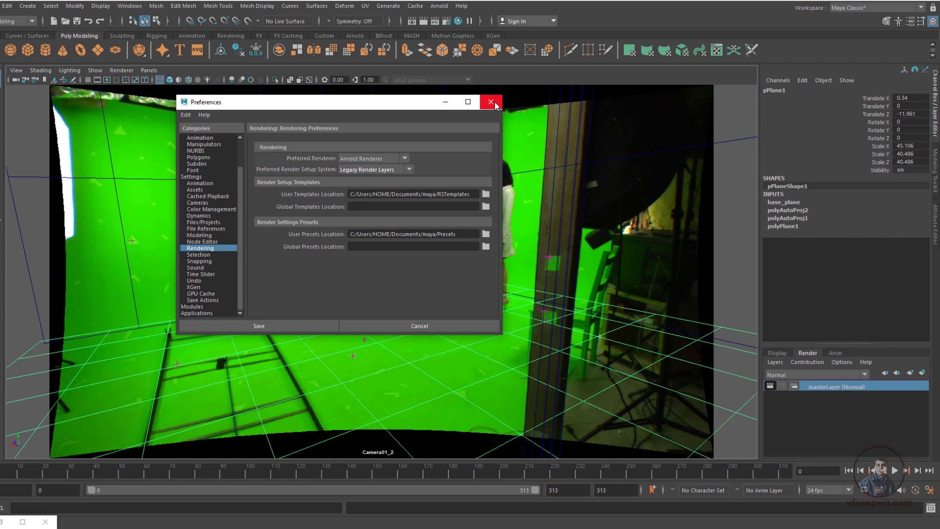
click(491, 102)
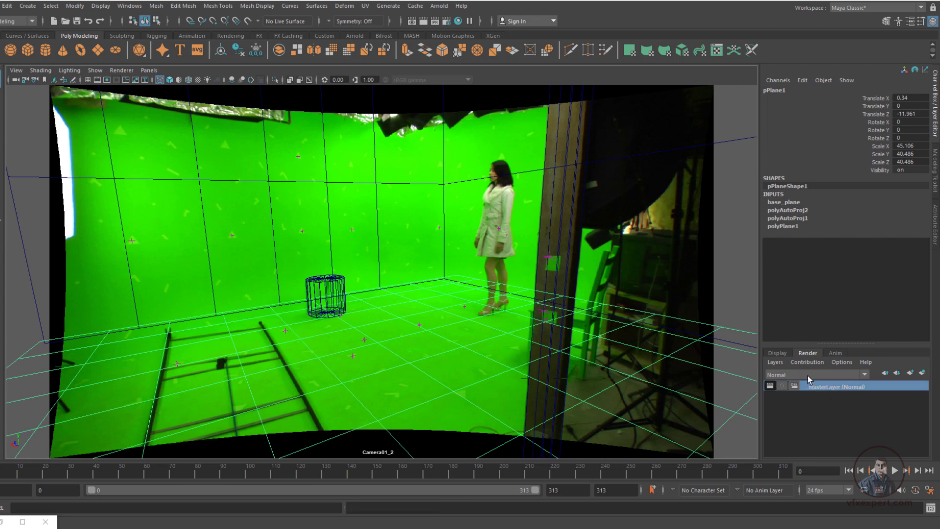
Create a render layer from the selected floor plane, name it base, and return to masterLayer
click(922, 373)
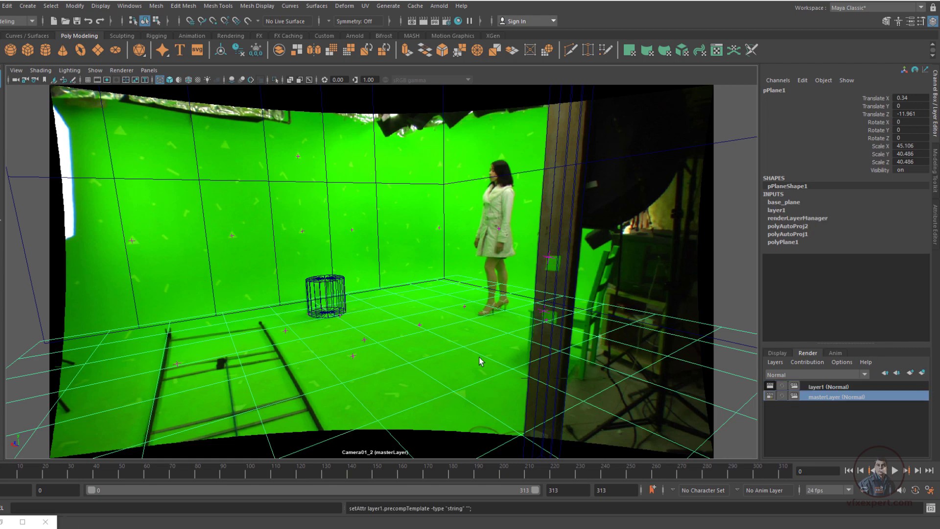
double_click(839, 386)
text(b)
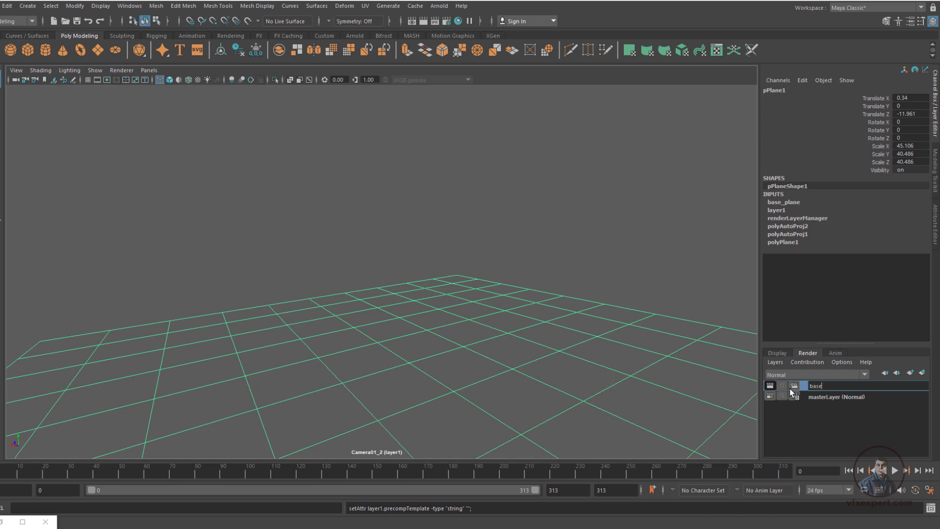
text(ase)
click(827, 397)
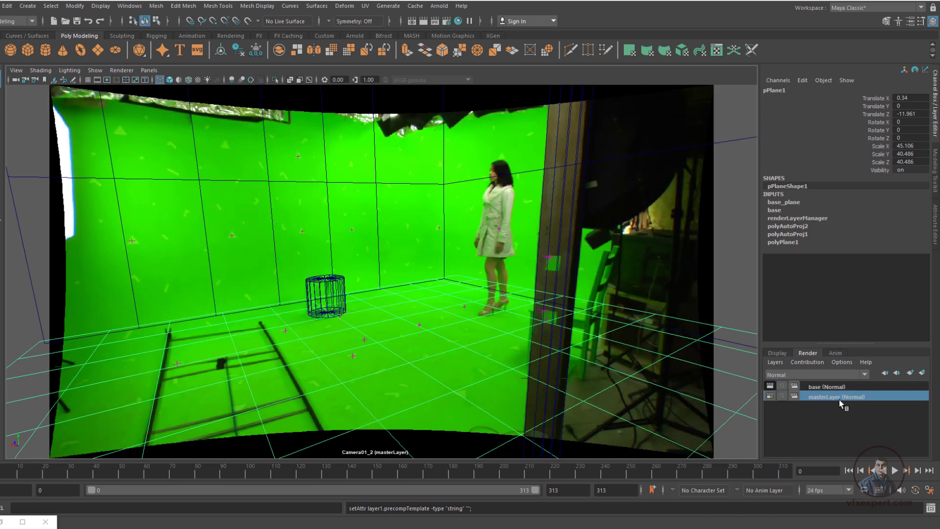
Create a render layer from the side wall mesh, name it wall, and return to masterLayer
click(443, 261)
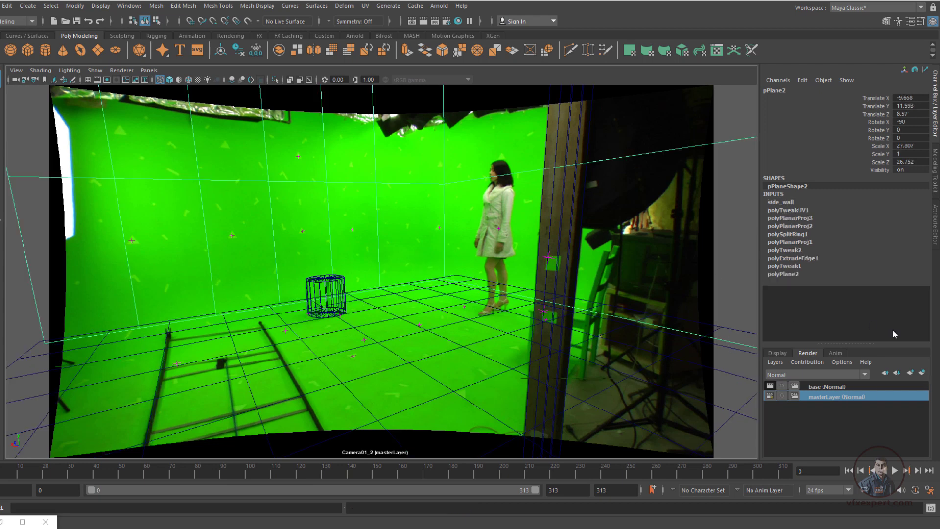
click(922, 373)
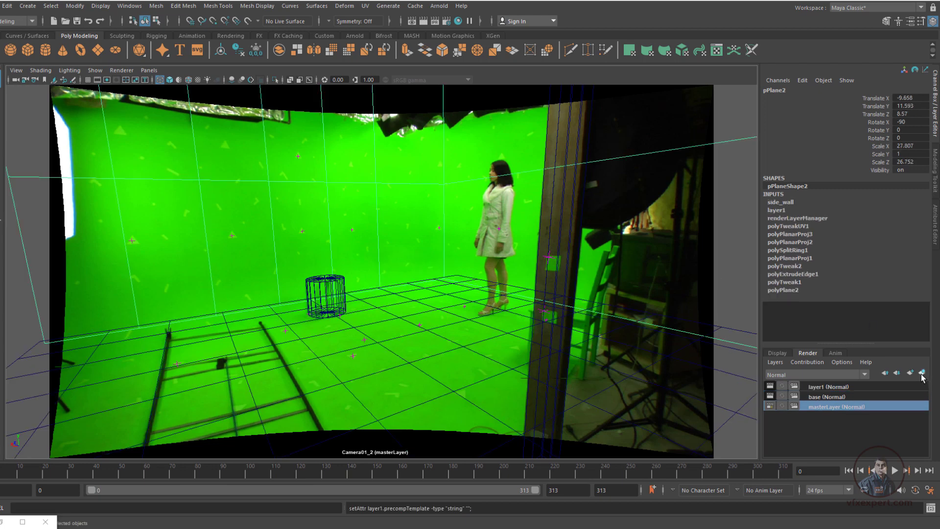
double_click(832, 386)
text(wall)
key(Return)
click(810, 406)
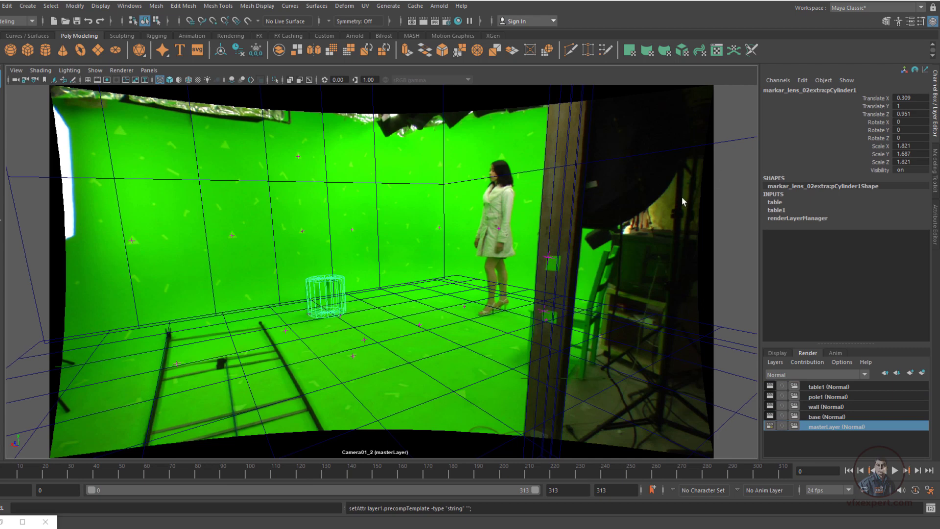
Play and scrub the shot in textured display to check how the checkerboard geometry follows the camera, and return to wireframe
click(541, 205)
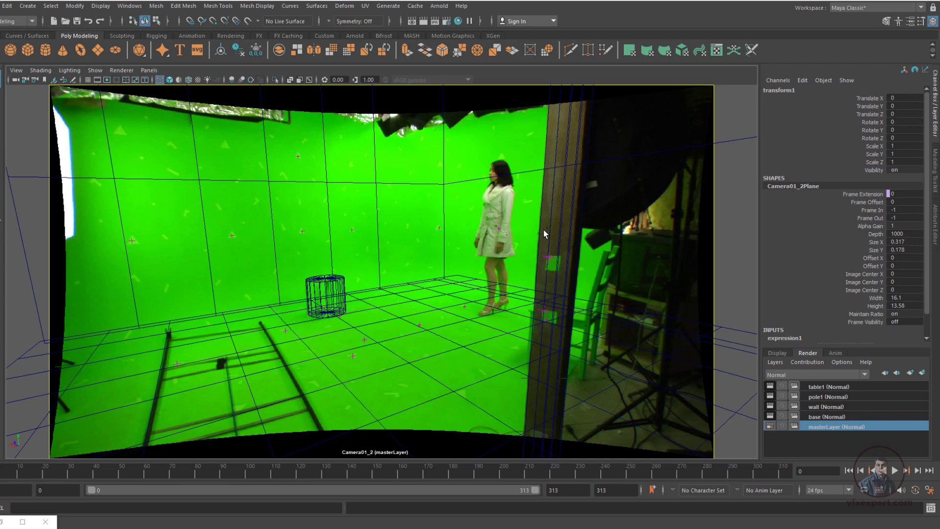
key(6)
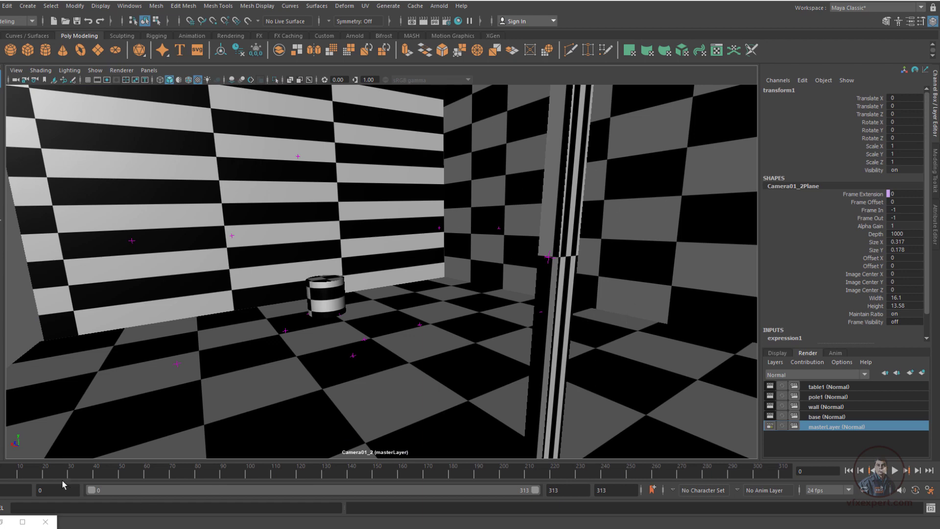
key(alt+v)
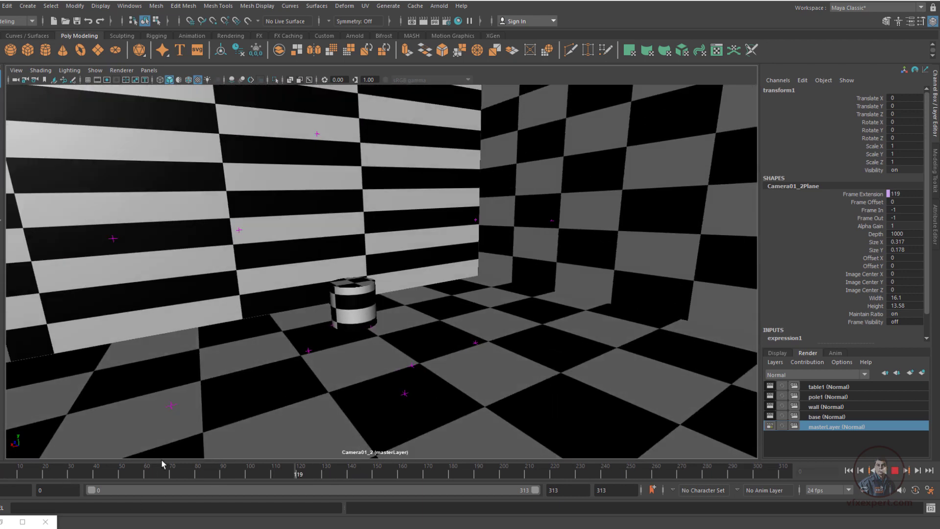
drag(162, 460, 1, 475)
drag(79, 475, 223, 458)
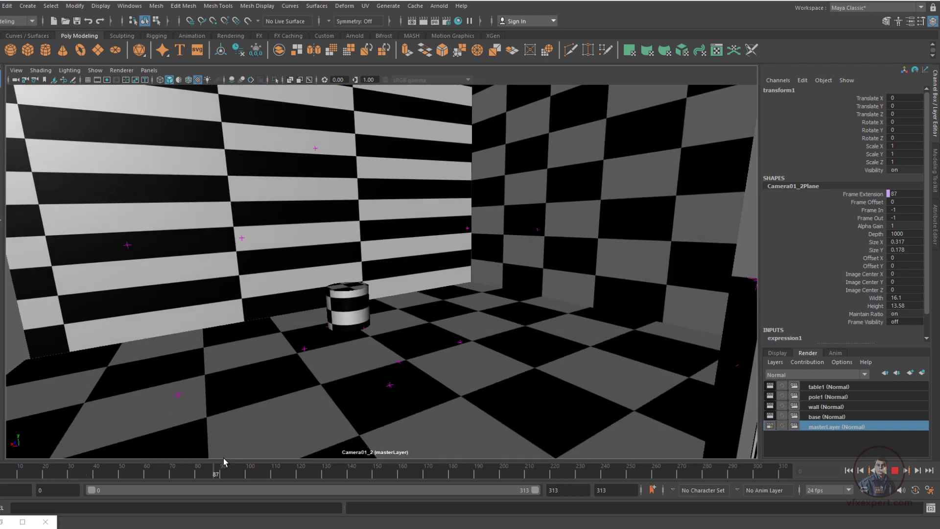
key(Escape)
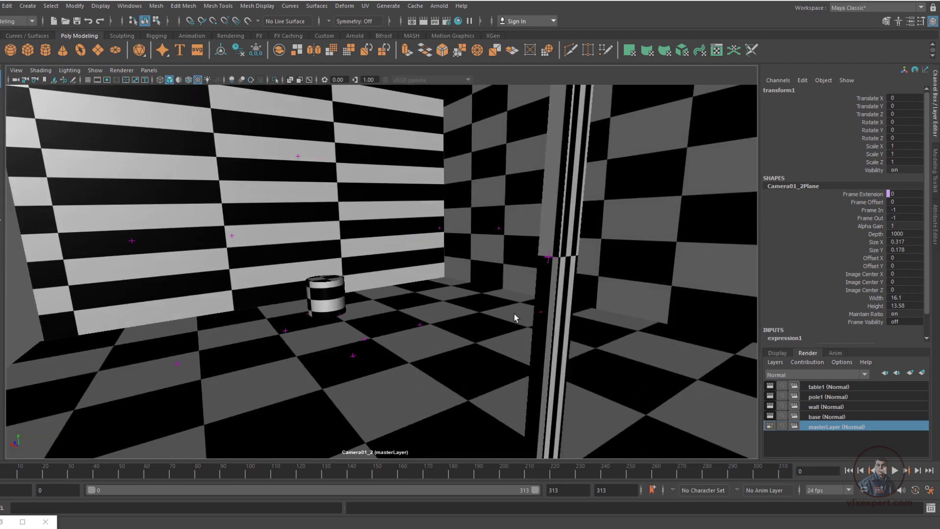
key(4)
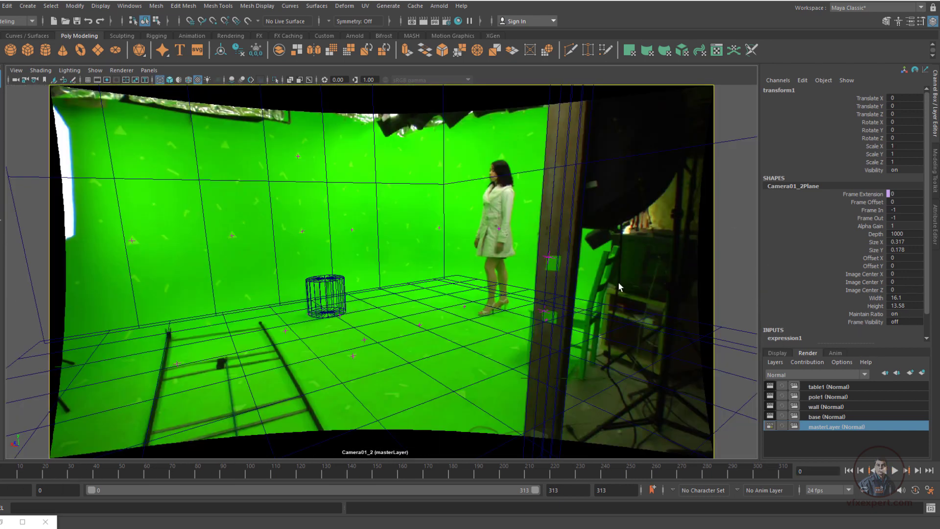
Open the render settings for masterLayer and choose Maya Software as the renderer
click(449, 22)
drag(496, 90, 513, 83)
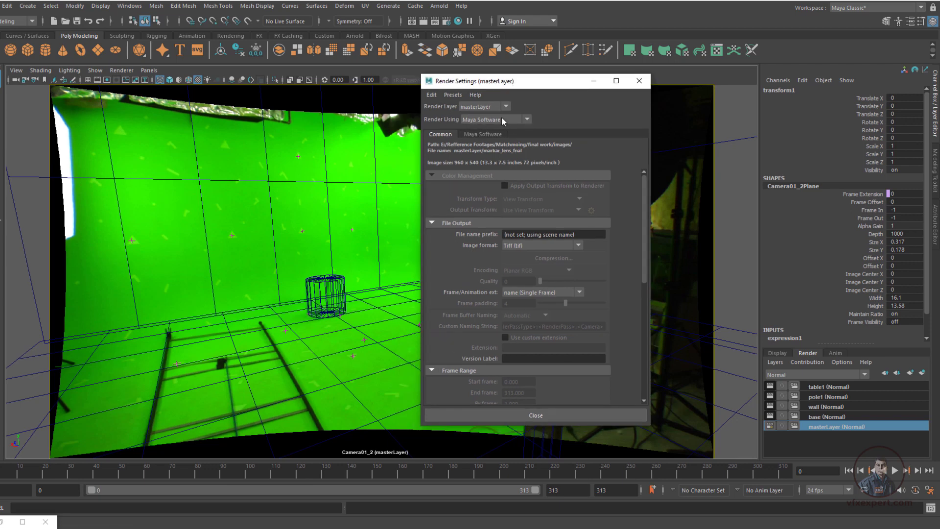
click(527, 119)
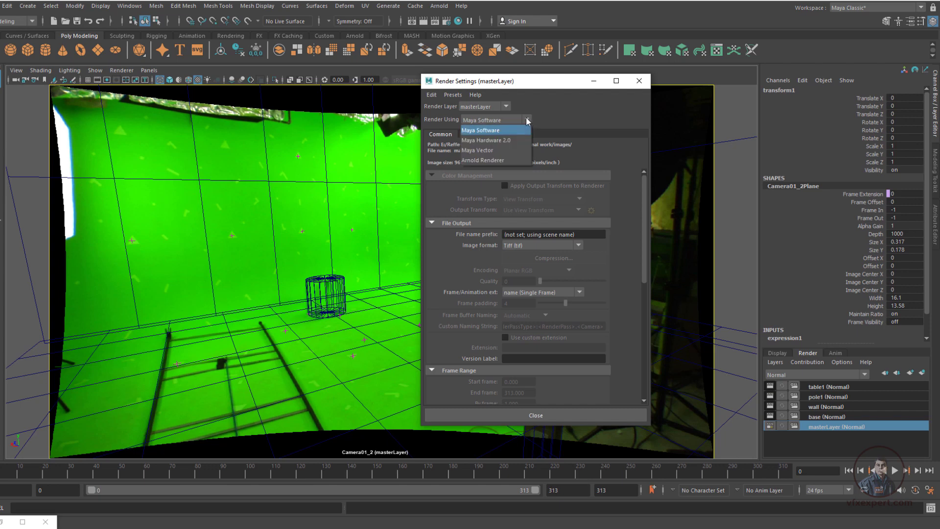
click(517, 126)
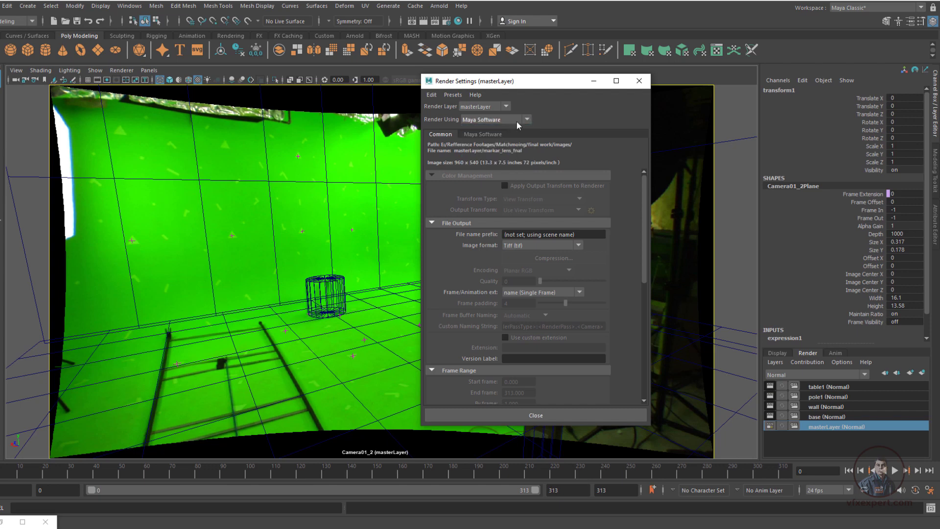
Set the render output to Tiff (tif) image format with name.#.ext frame numbering
scroll(645, 209, down, 3)
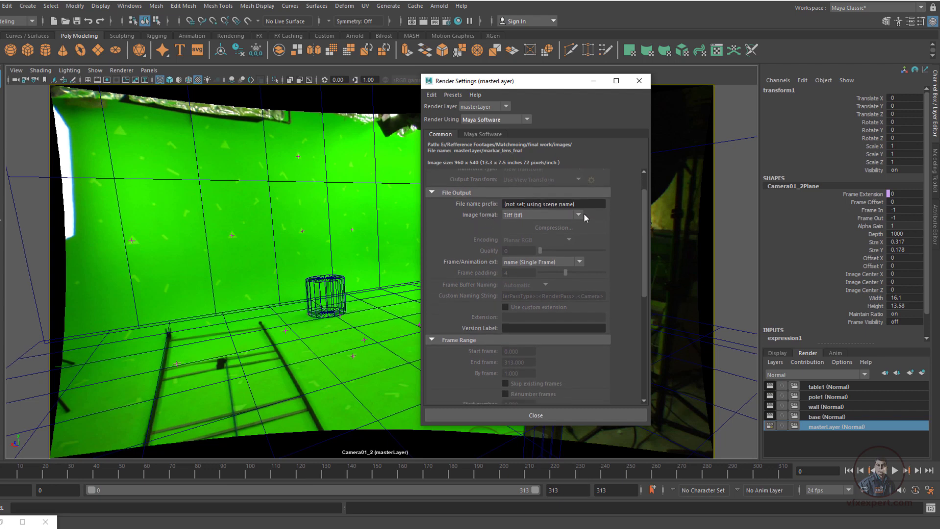
click(579, 214)
drag(581, 278, 580, 293)
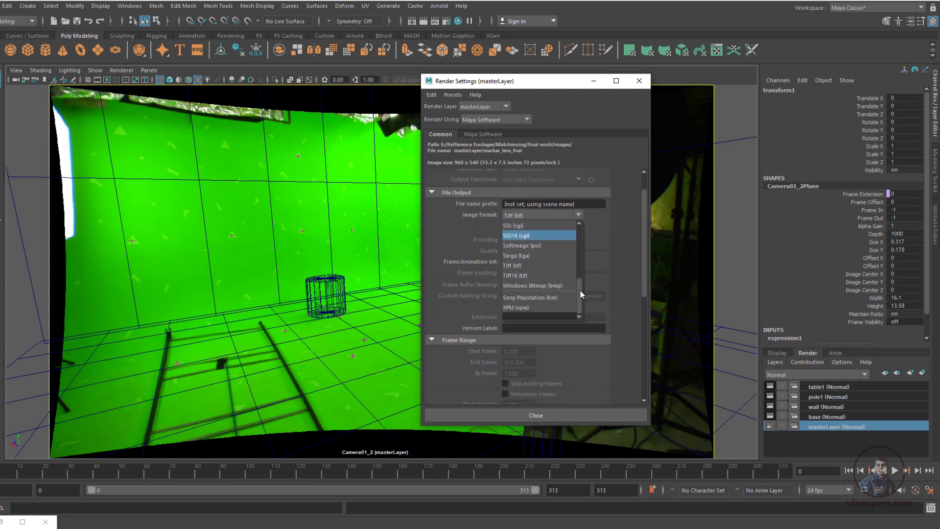
click(521, 265)
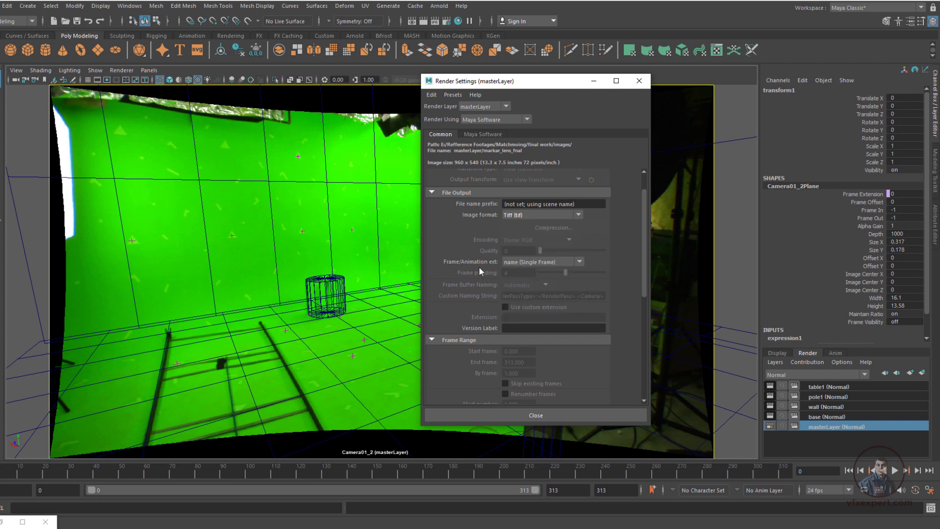
click(549, 260)
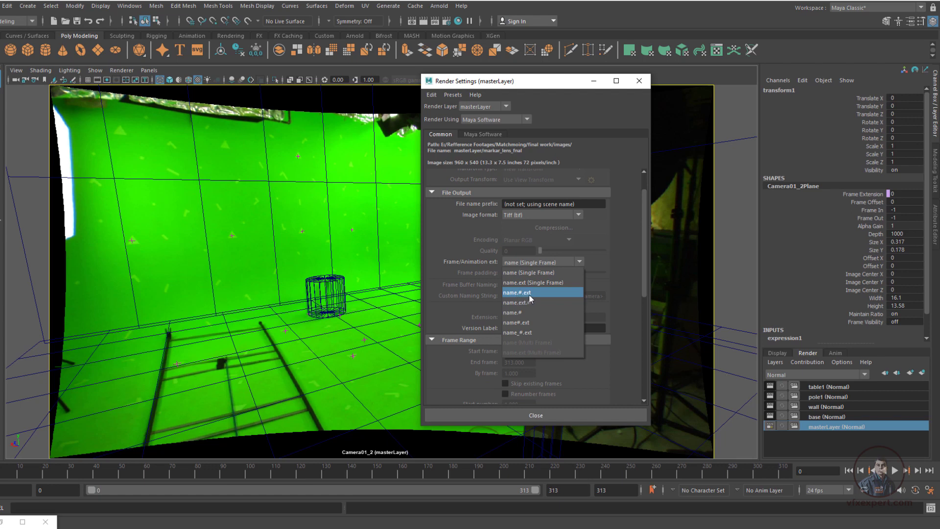
click(529, 292)
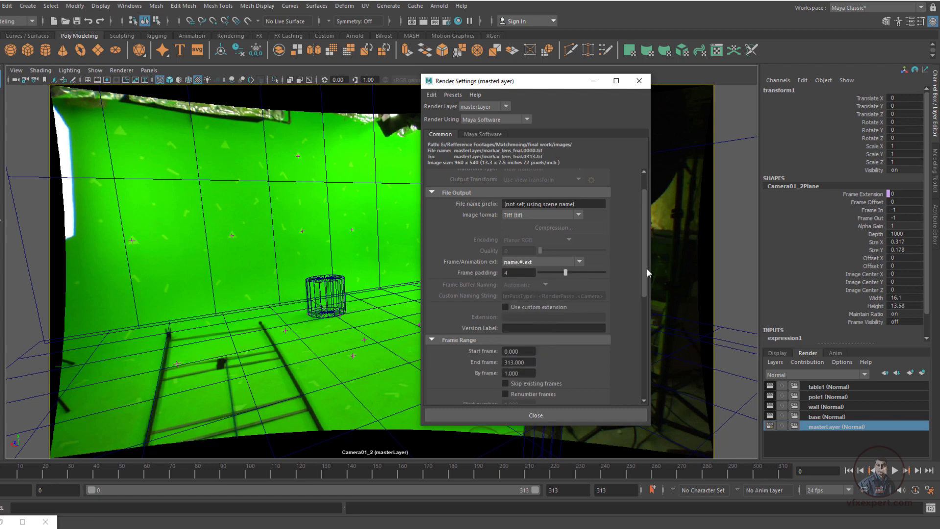
Check the frame range and the renderable camera in the render settings
drag(643, 278, 642, 312)
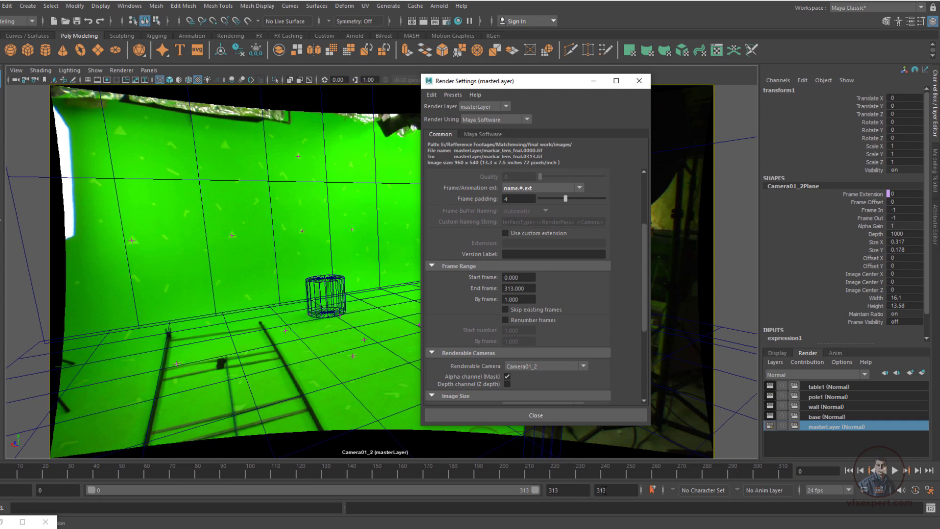
click(526, 278)
drag(645, 319, 644, 373)
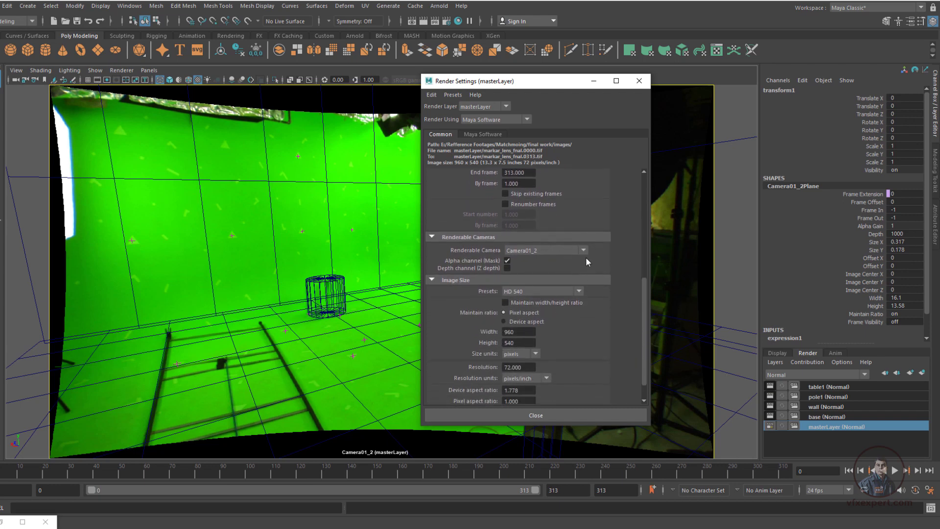
click(584, 249)
click(604, 253)
drag(536, 89, 600, 132)
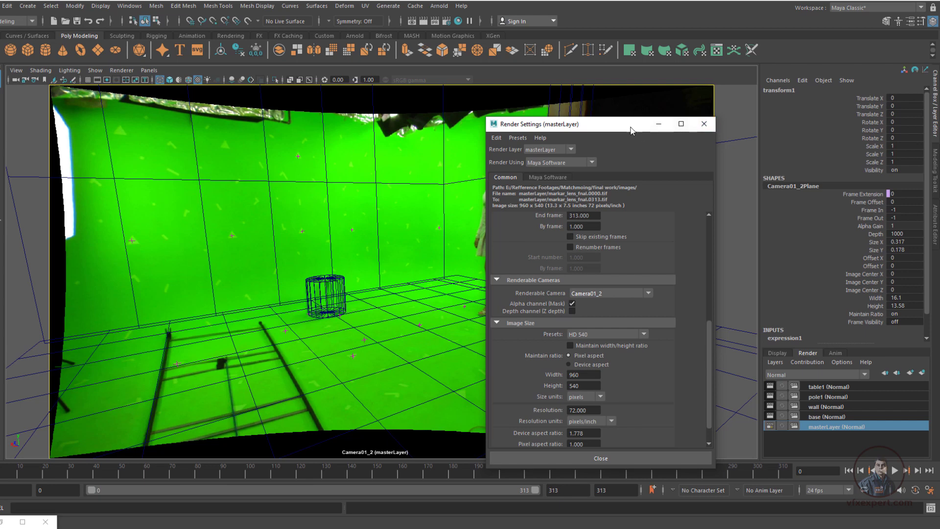
drag(628, 126, 647, 97)
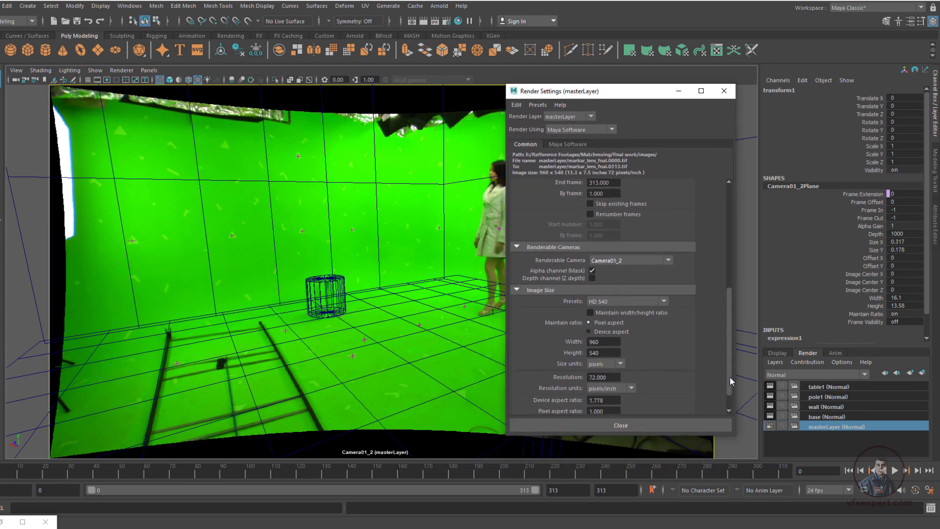
Set the render image size to 1610 x 1358 with a pixel aspect ratio of 1.5, and close the render settings
scroll(730, 376, down, 2)
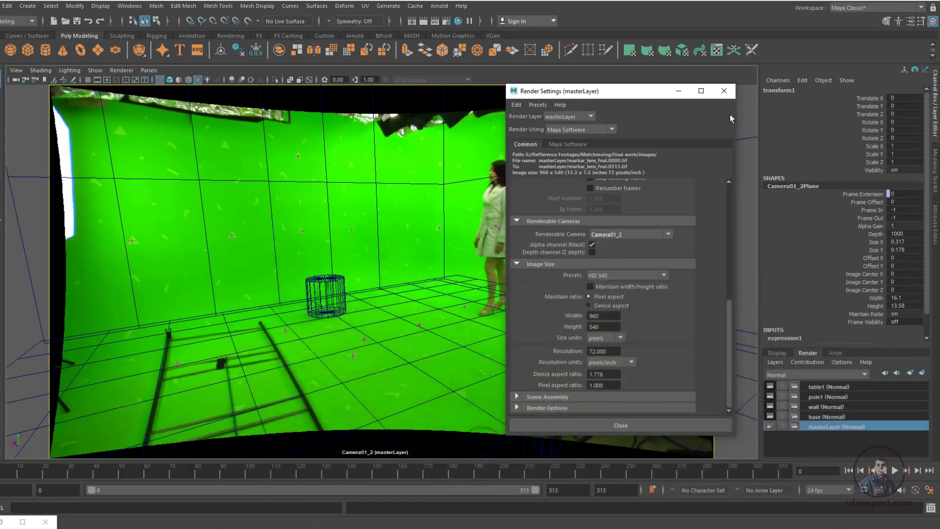
drag(610, 316, 585, 319)
text(1610)
key(Tab)
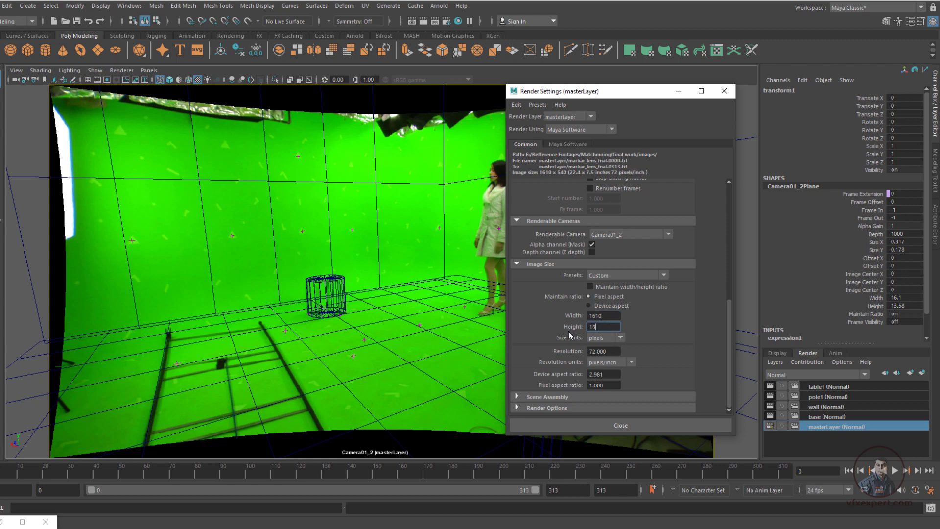
text(1358)
click(602, 387)
text(1.)
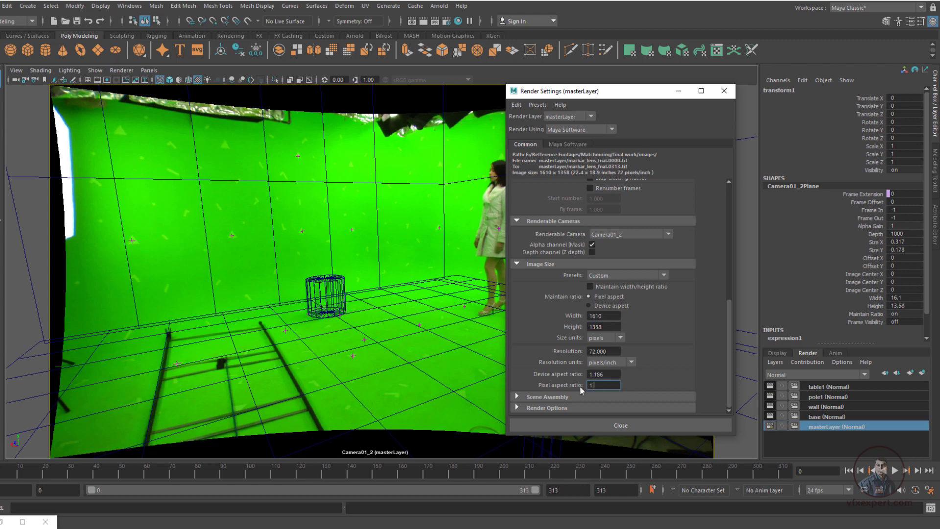
text(5)
click(619, 374)
click(641, 424)
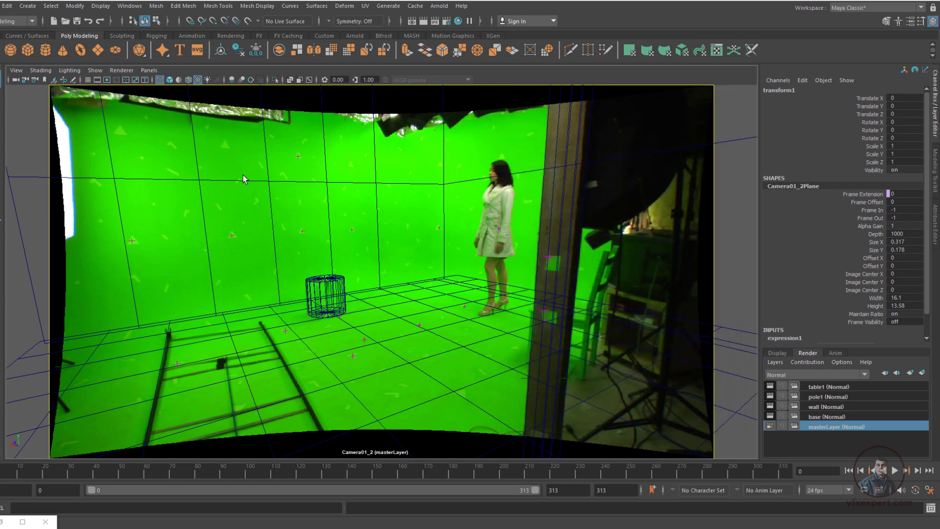
Display the resolution gate for the tracked camera and play the shot to check the framing
click(98, 81)
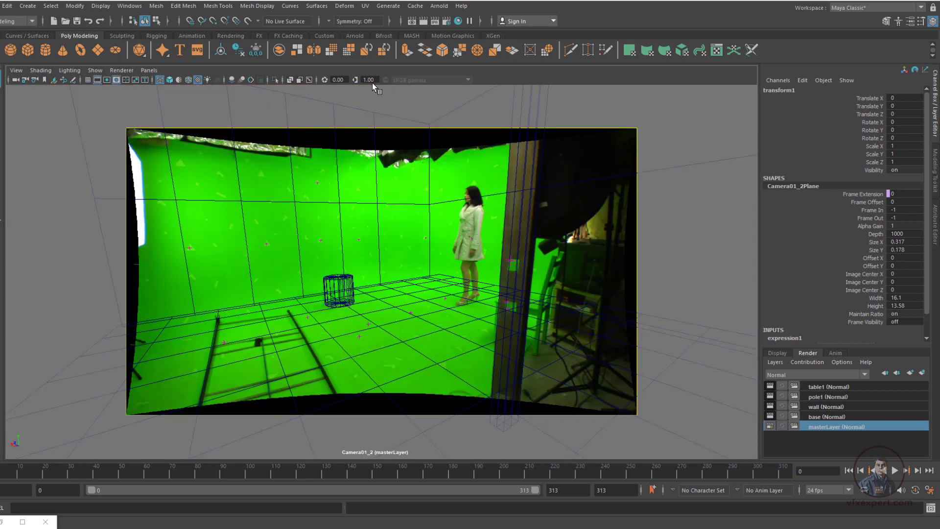
click(17, 73)
mouse_move(75, 261)
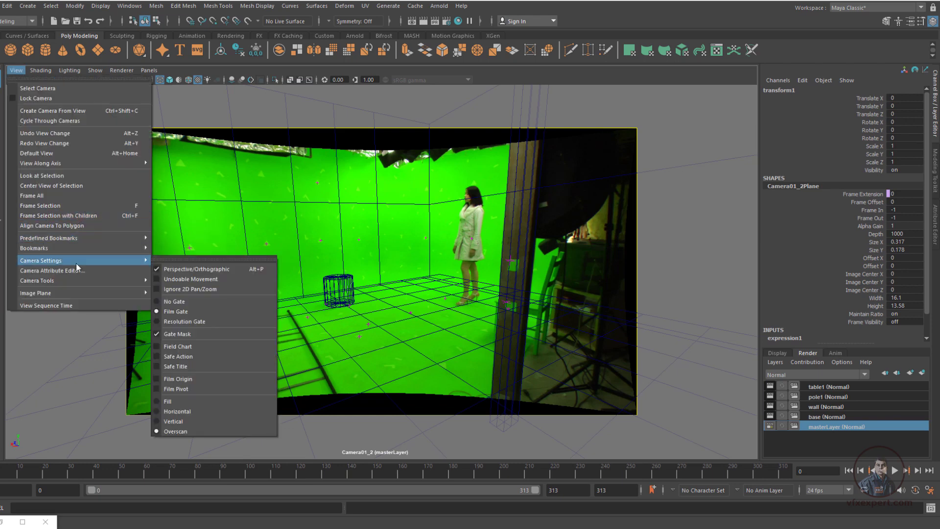
click(194, 323)
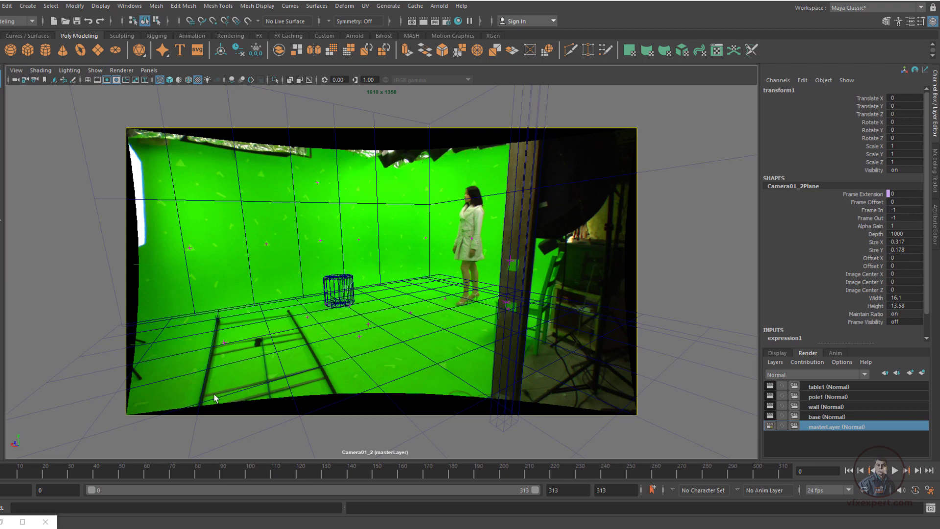
key(alt+v)
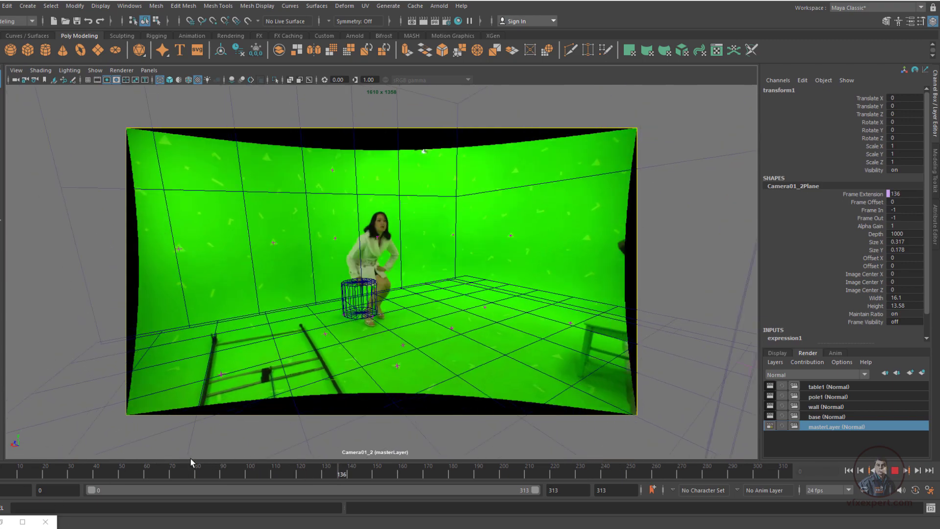
key(Escape)
click(585, 254)
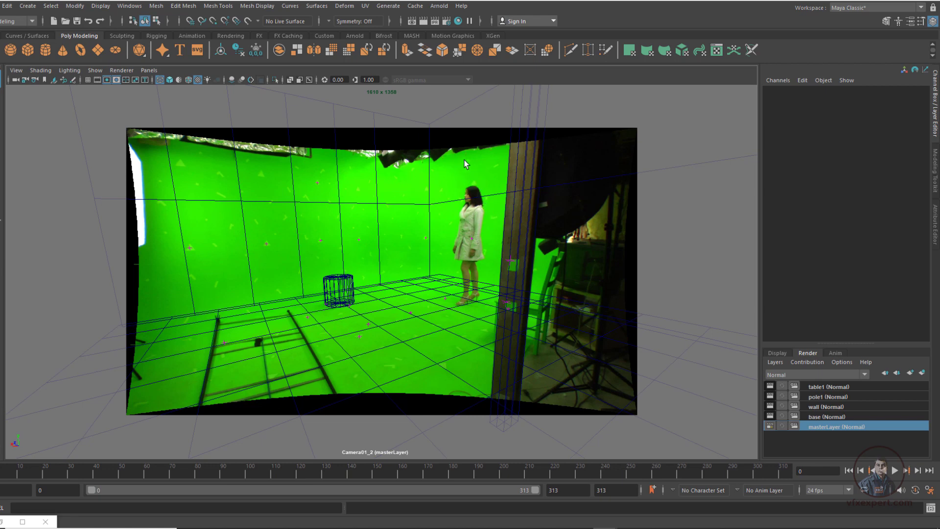
Set the display mode of the tracked camera's image plane to None and deselect the camera
click(15, 80)
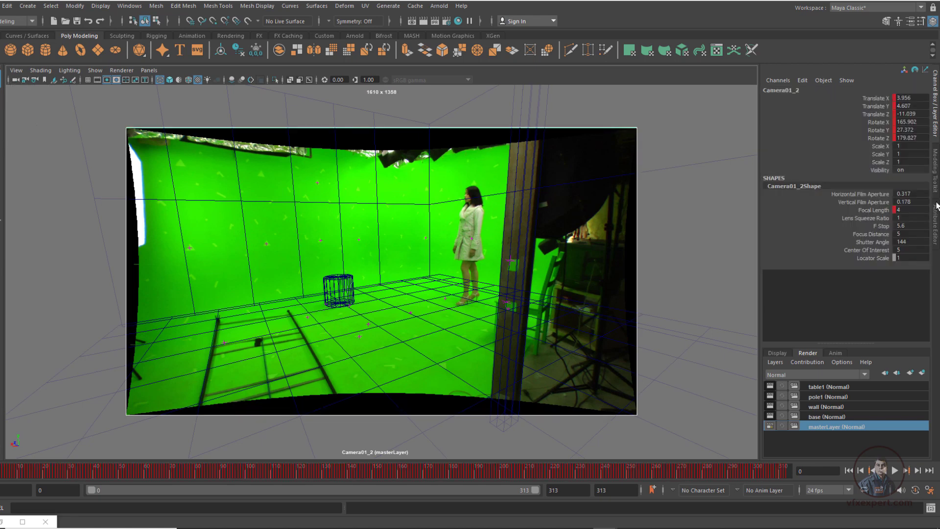
click(935, 223)
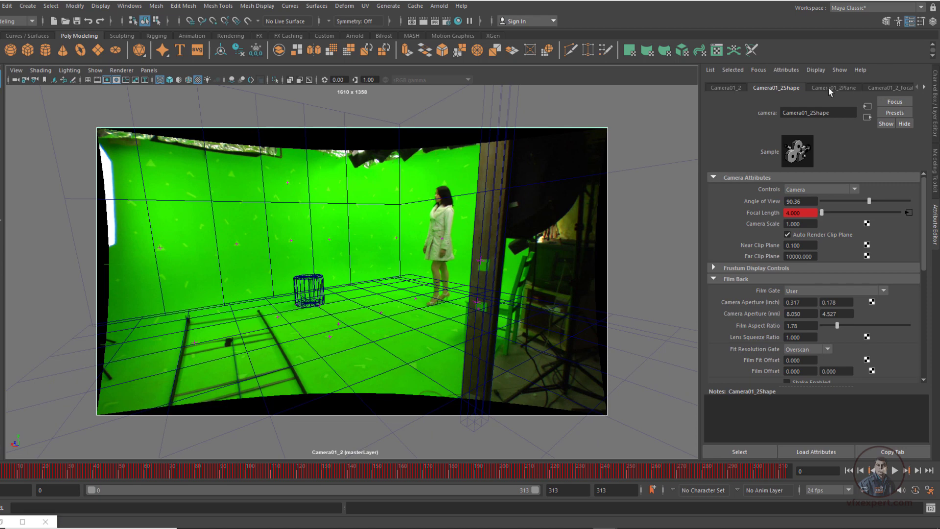
click(829, 88)
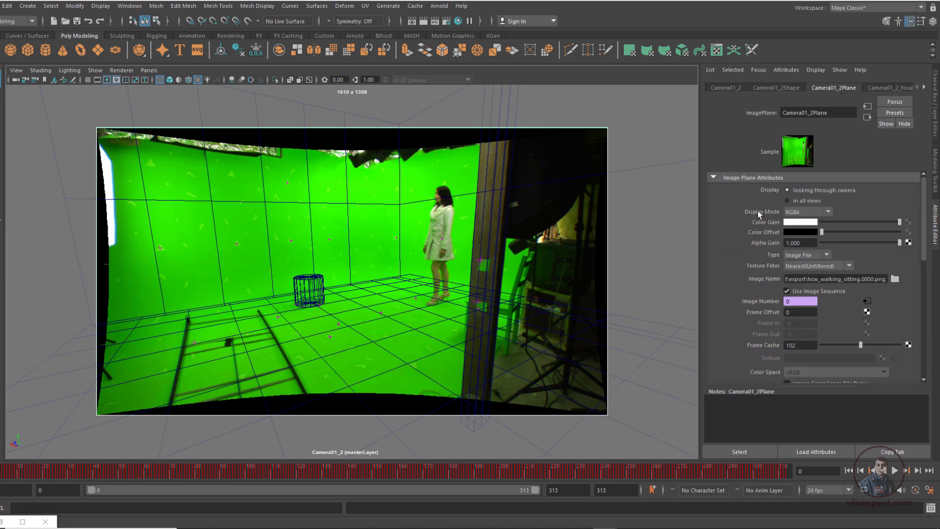
click(828, 212)
click(803, 222)
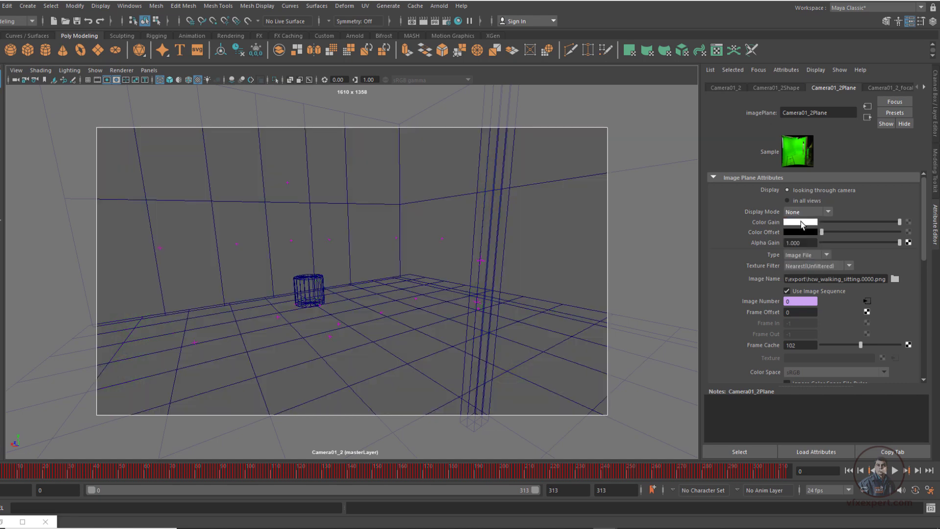
click(655, 106)
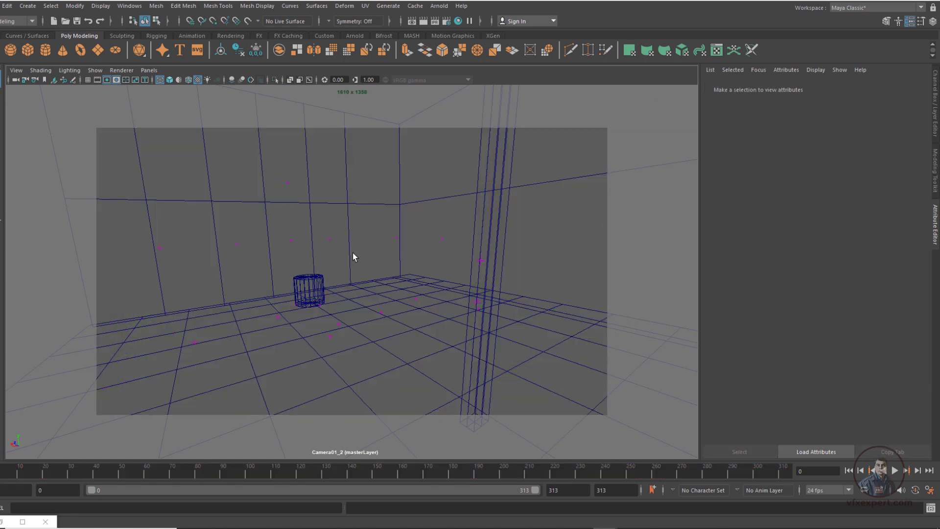
Switch to the Rendering menu set and start a batch render of the shot
click(30, 22)
click(20, 72)
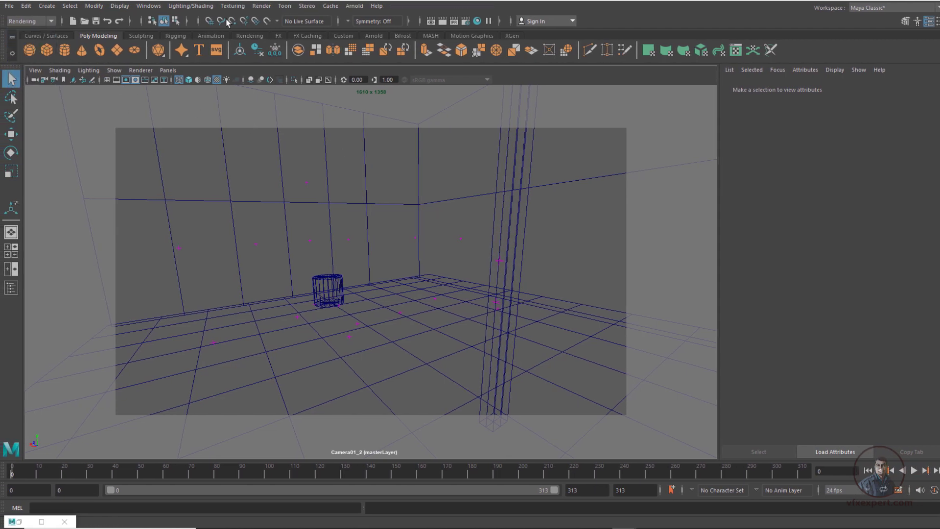
click(262, 6)
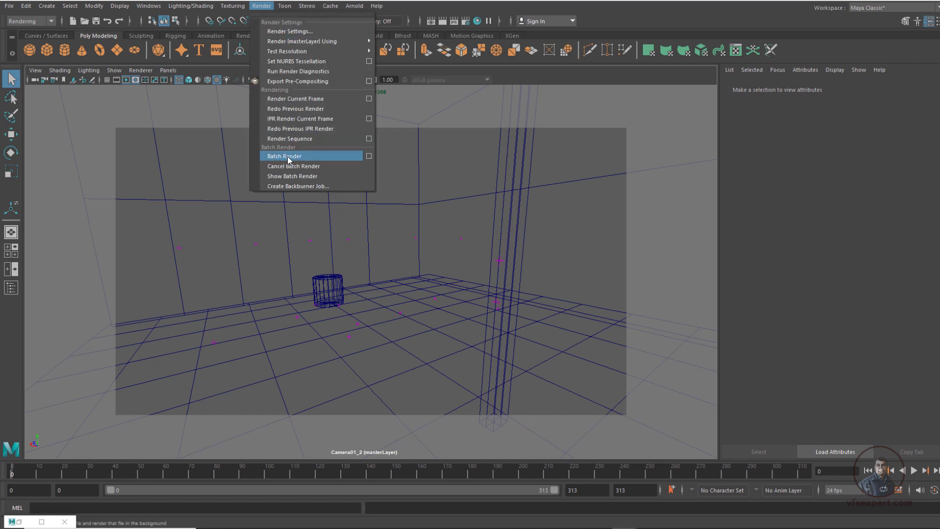
click(289, 157)
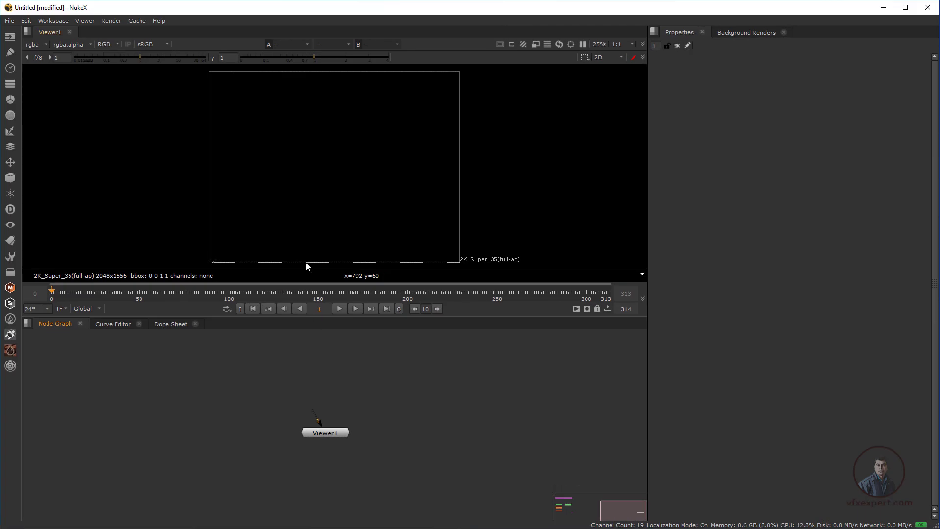
Switch to NukeX, read in the hcw_walking_sitting.####.png sequence and connect it to the viewer node
click(11, 37)
click(61, 43)
click(683, 290)
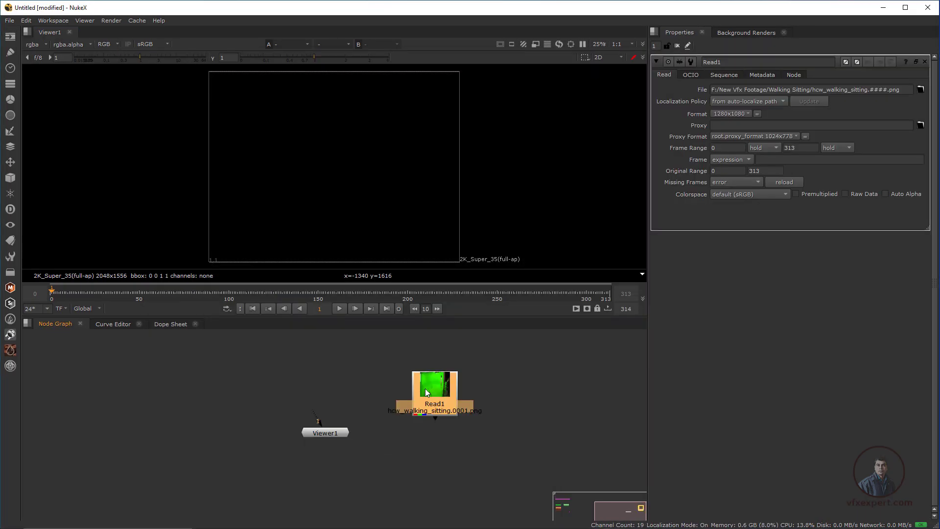
drag(425, 389, 316, 373)
drag(313, 413, 323, 396)
scroll(377, 158, down, 1)
scroll(377, 157, down, 1)
scroll(384, 159, up, 1)
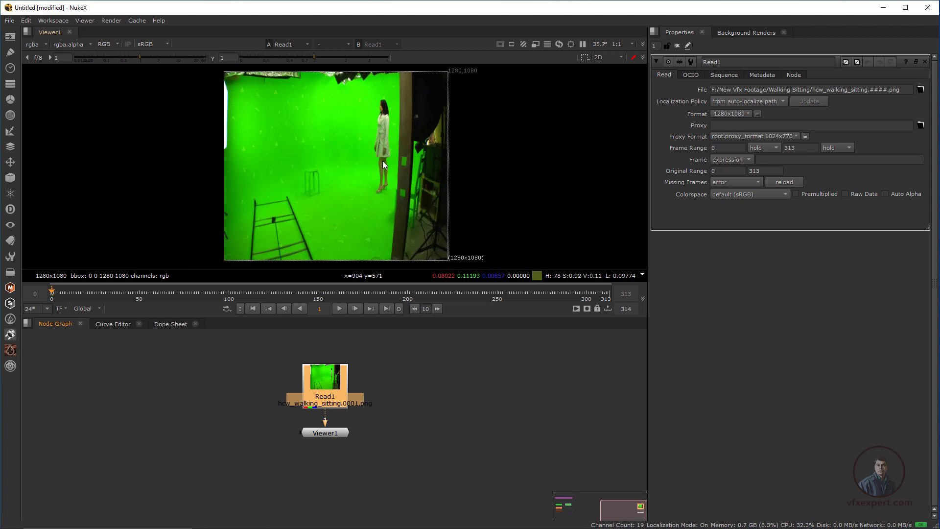
scroll(383, 161, down, 1)
scroll(383, 161, up, 1)
middle_drag(395, 162, 376, 184)
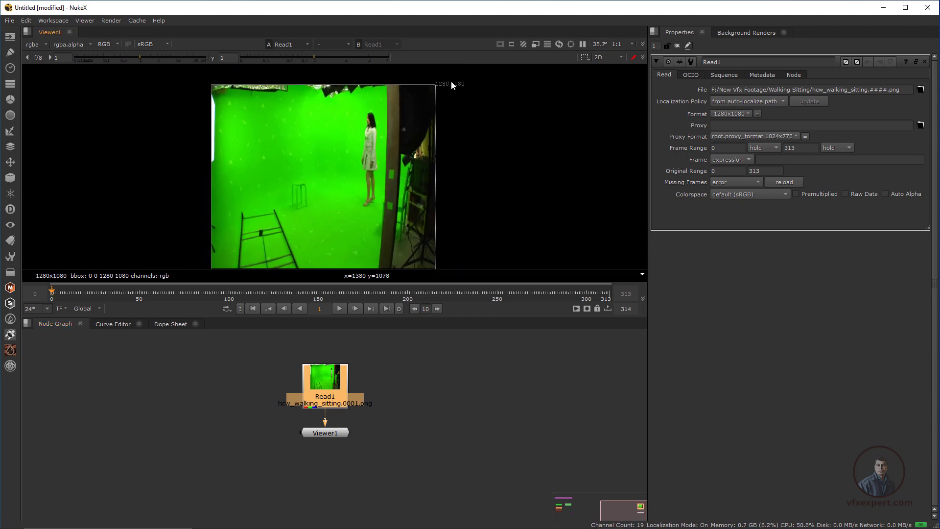
drag(325, 433, 325, 445)
Edit the format of the green-screen Read1 node, naming it updated and setting its pixel aspect to 1.5
click(338, 389)
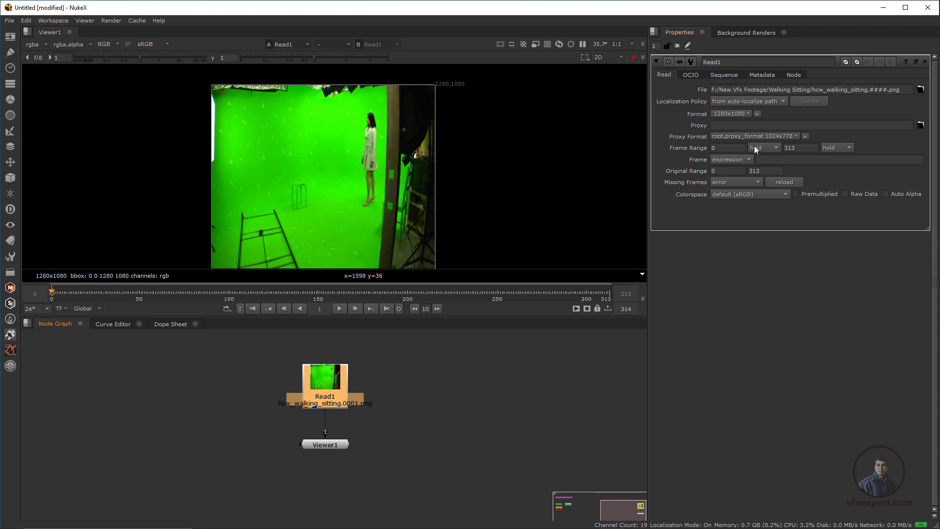
click(741, 113)
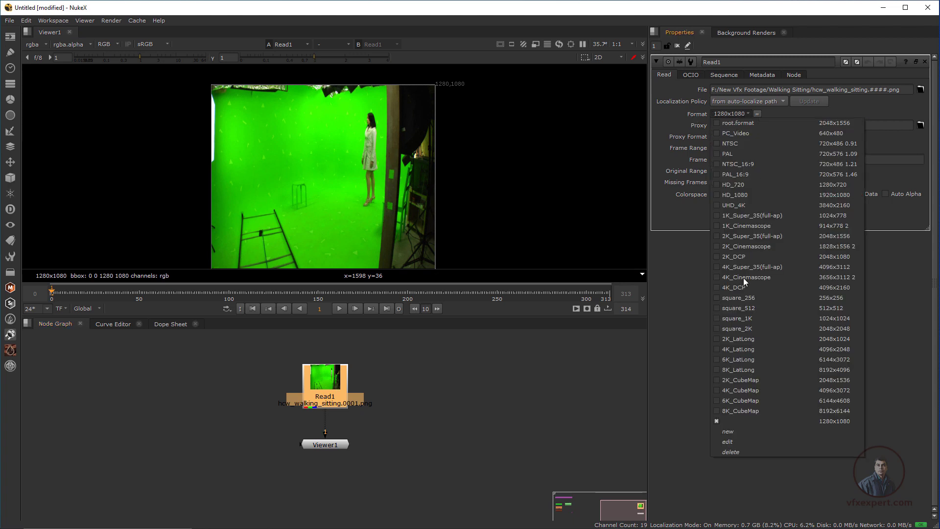
click(733, 440)
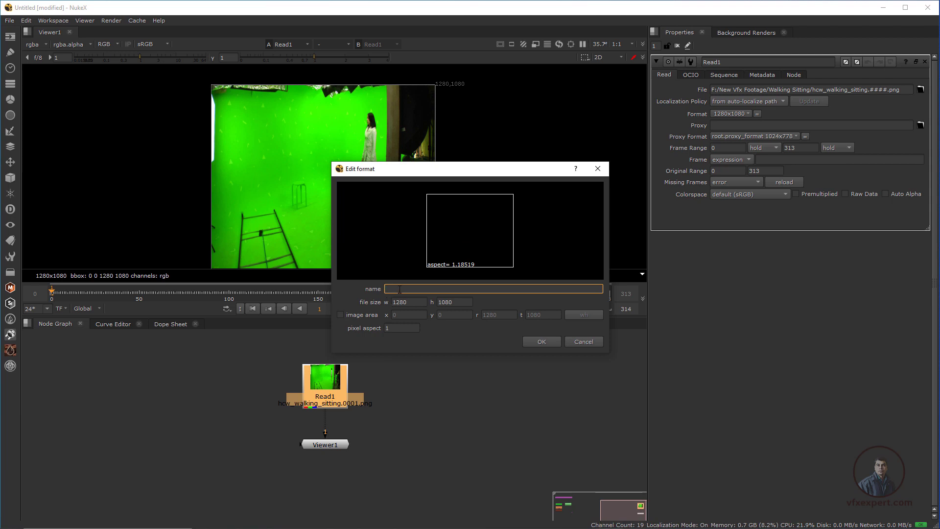
text(updated)
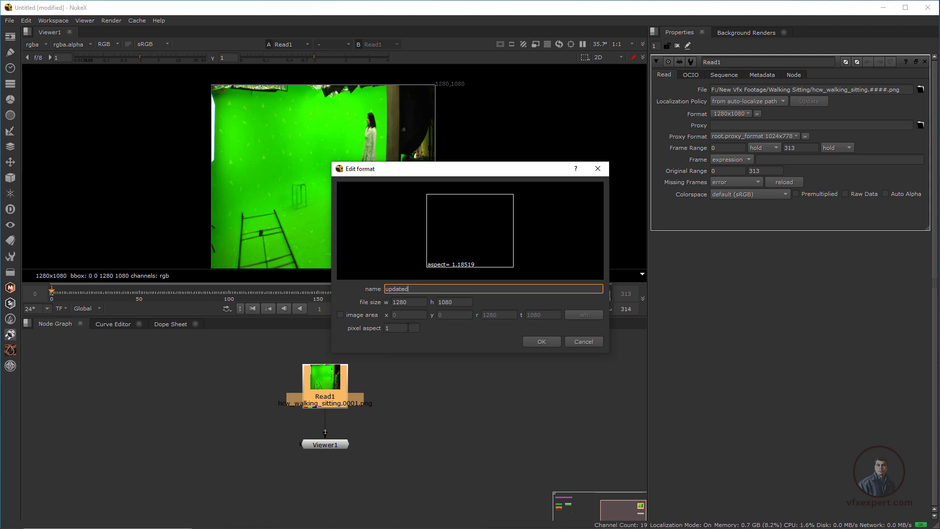
click(408, 327)
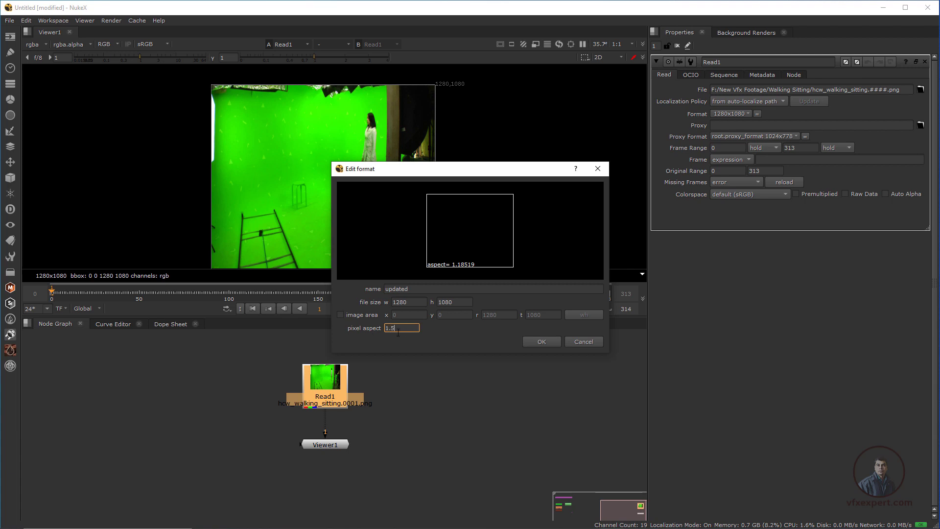
text(.5)
click(547, 343)
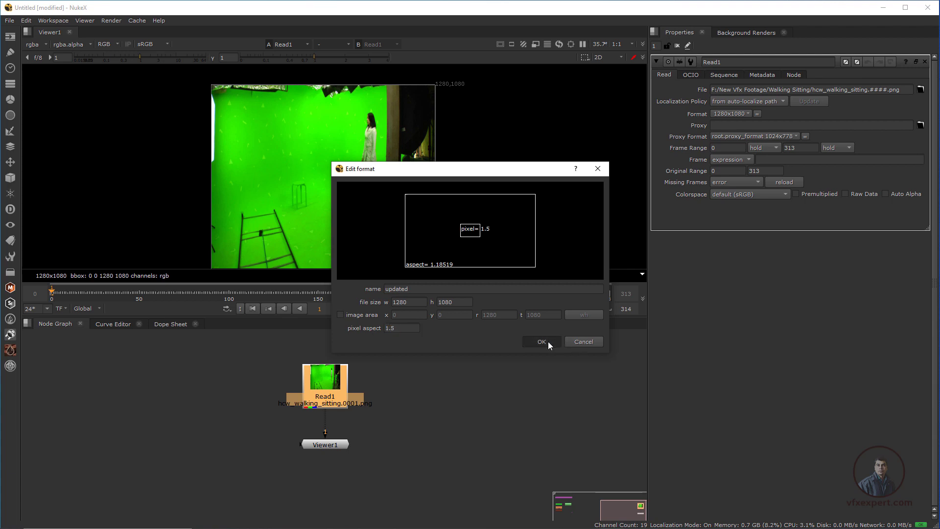
scroll(375, 227, up, 2)
scroll(375, 227, down, 2)
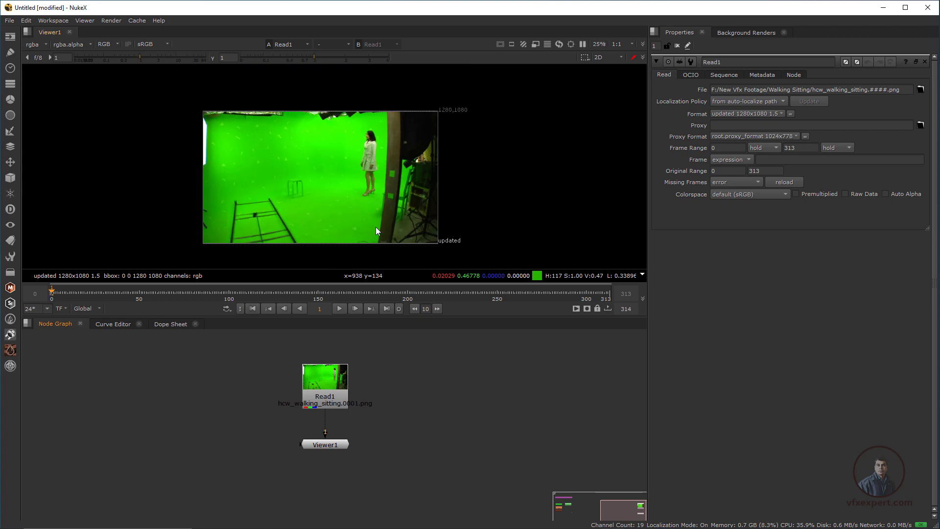
scroll(391, 164, up, 1)
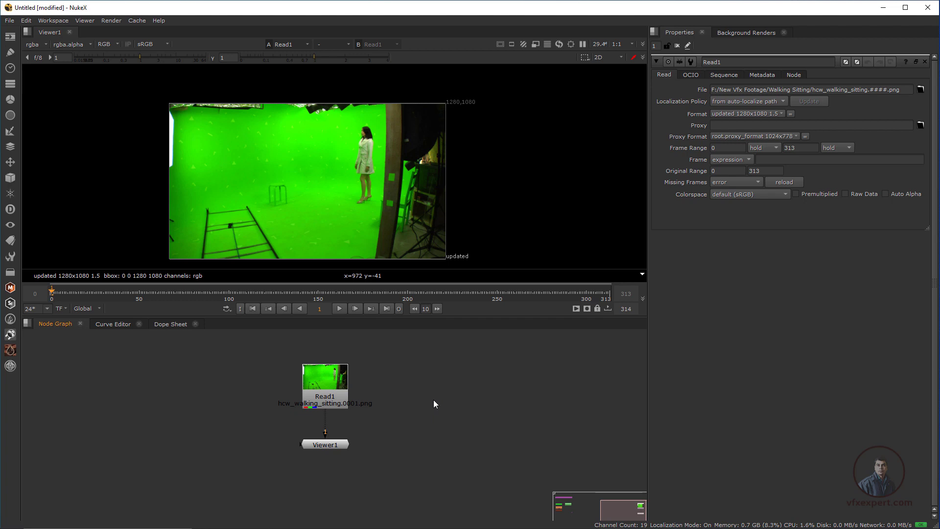
Bring the table1, pole1, wall, base and tmp render folders into the node graph and delete the masterLayer Read node showing an error
key(alt+Tab)
drag(644, 113, 631, 109)
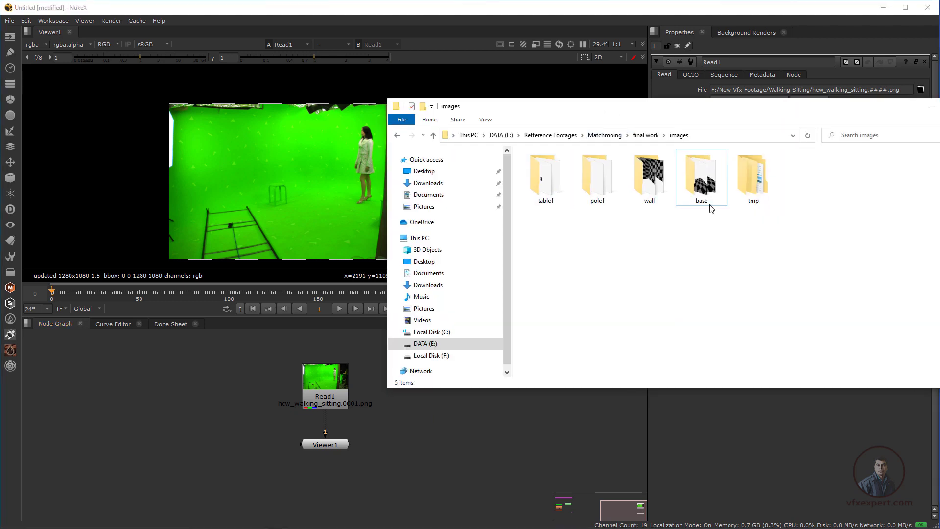
drag(535, 238, 739, 187)
drag(544, 179, 142, 384)
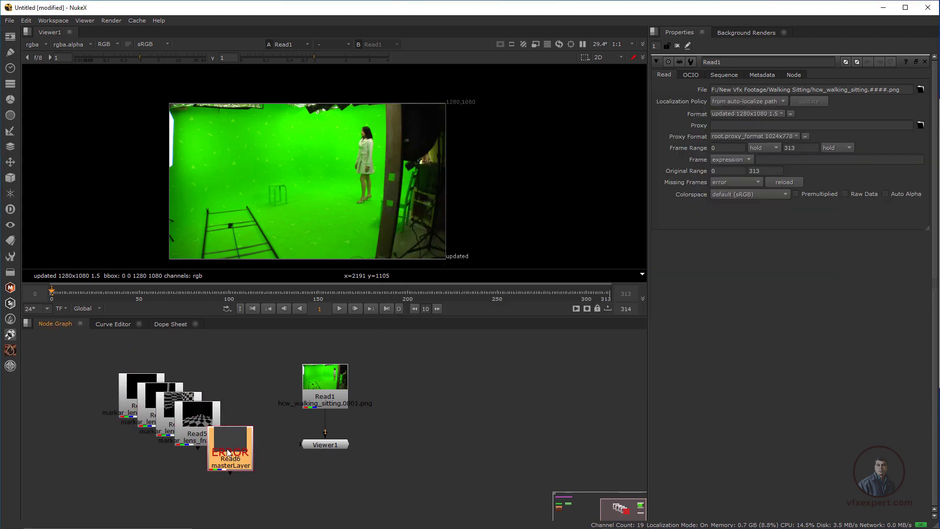
drag(222, 443, 237, 460)
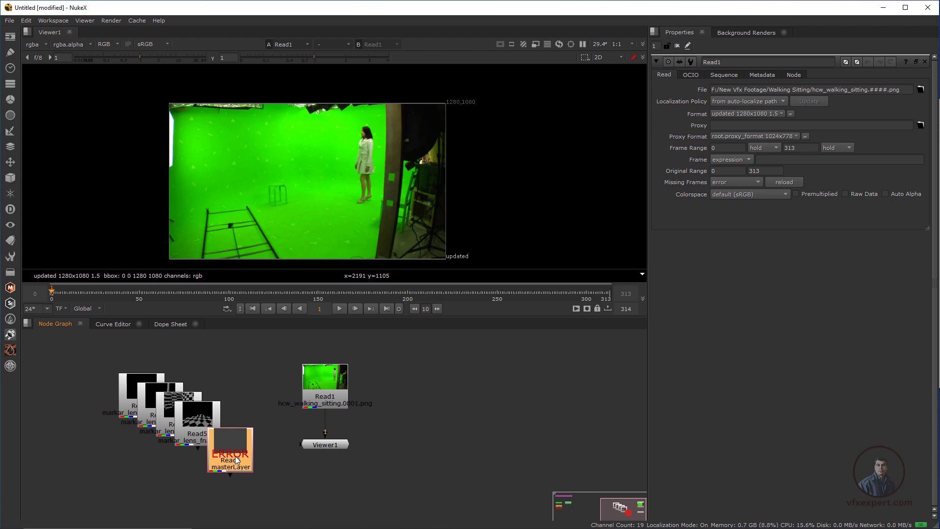
key(Delete)
Spread out the overlapping Read2 to Read5 render nodes in the node graph, apart from the green-screen Read1 node
drag(202, 432, 126, 444)
mouse_move(232, 397)
mouse_down()
mouse_move(220, 414)
mouse_move(225, 389)
mouse_up()
drag(127, 434, 108, 430)
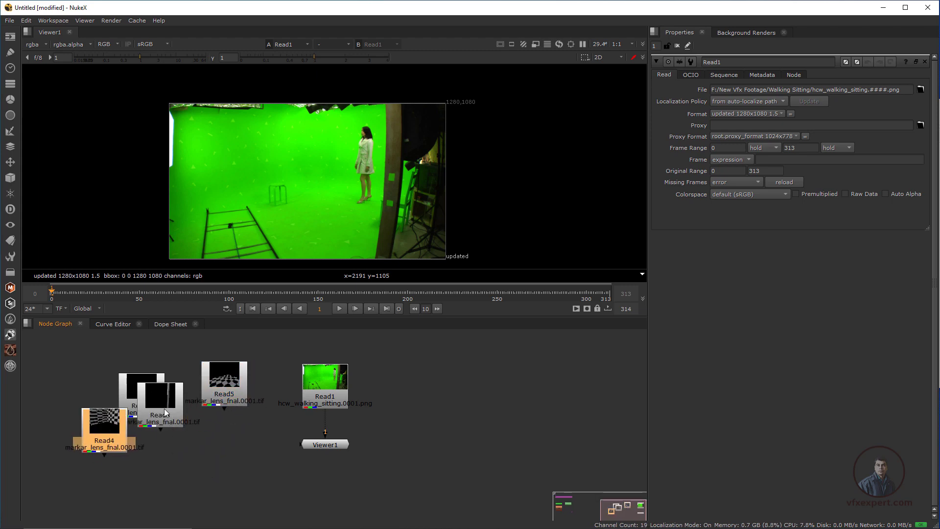
drag(164, 410, 194, 446)
drag(149, 392, 146, 383)
drag(222, 390, 182, 374)
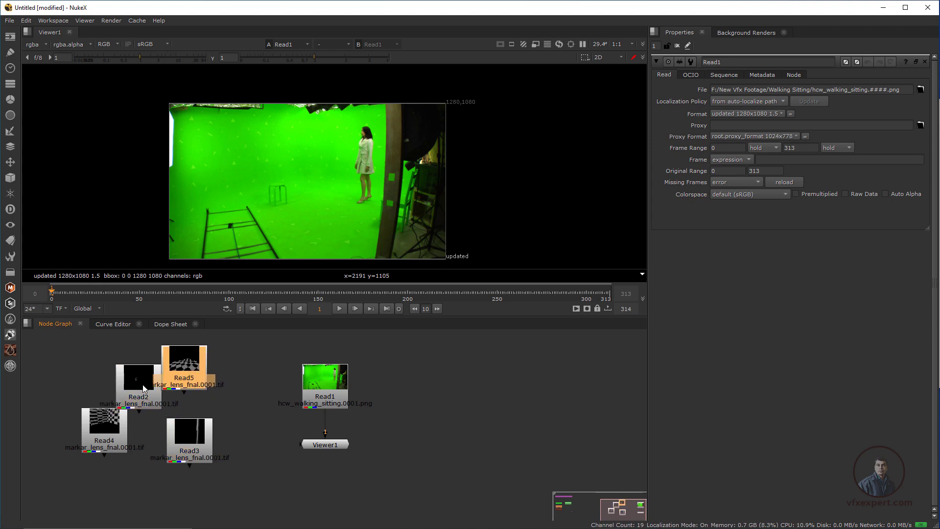
click(247, 412)
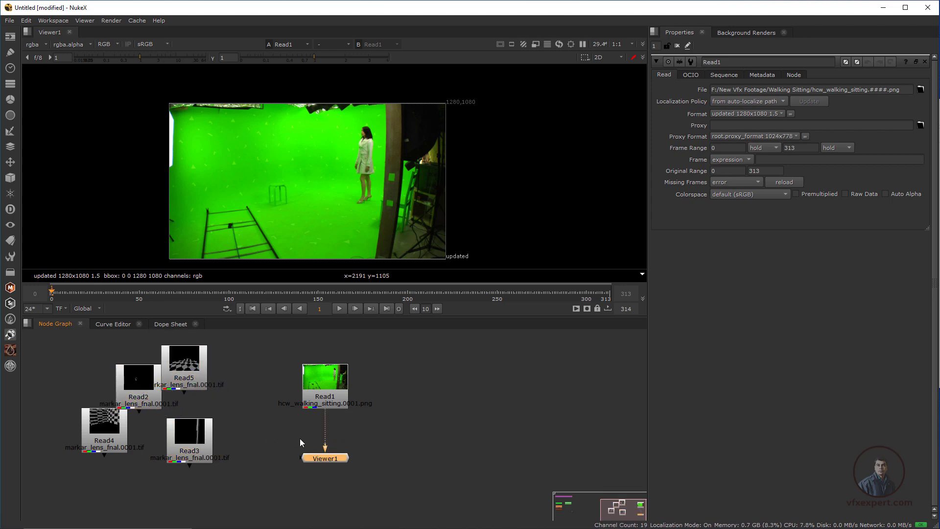
middle_drag(332, 417, 440, 415)
click(299, 368)
drag(250, 384, 200, 377)
drag(301, 437, 221, 438)
drag(300, 367, 295, 367)
drag(222, 439, 167, 424)
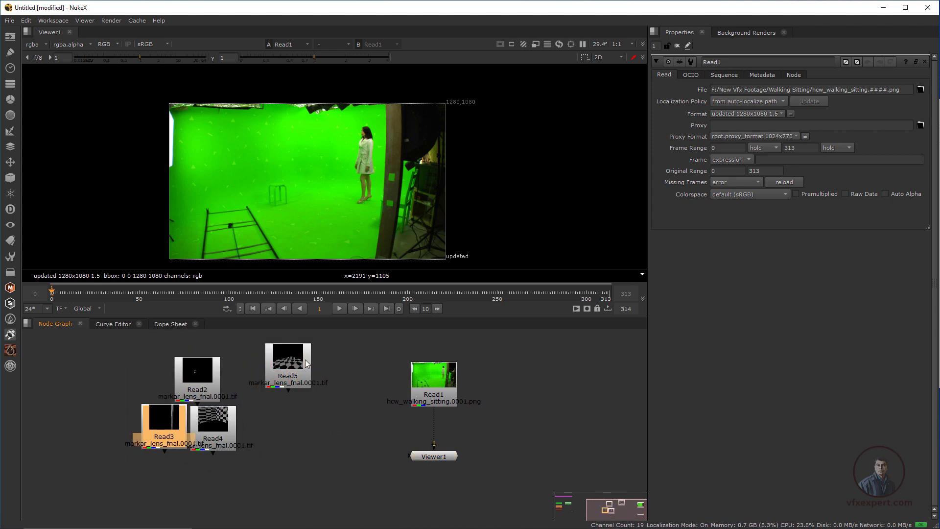
View the checkerboard floor render from Read5 and place the Viewer1 node directly below it
click(305, 361)
key(1)
scroll(406, 116, down, 2)
middle_drag(446, 75, 425, 114)
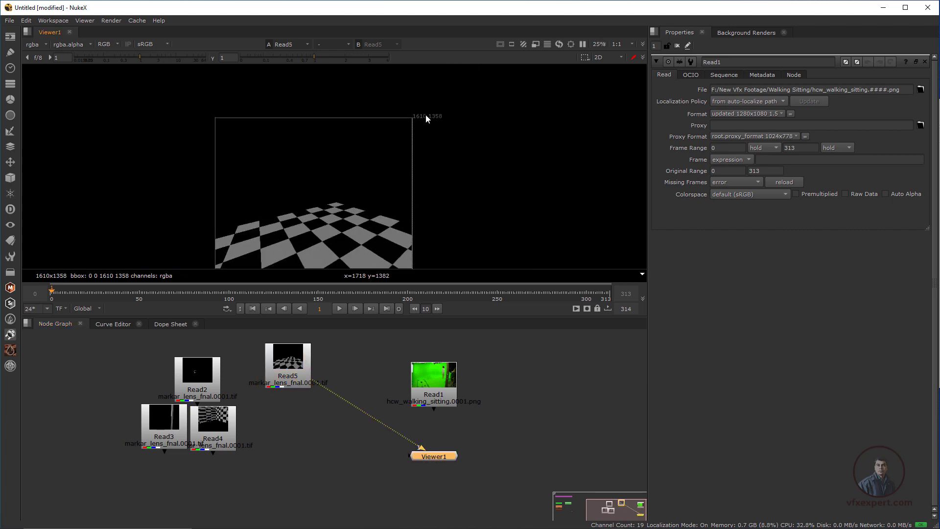
scroll(425, 114, up, 1)
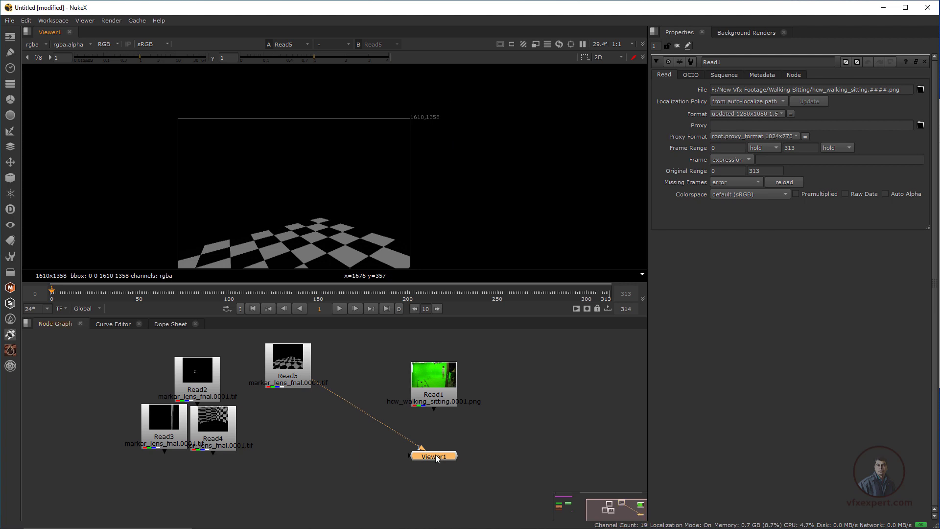
drag(437, 458, 291, 446)
click(317, 382)
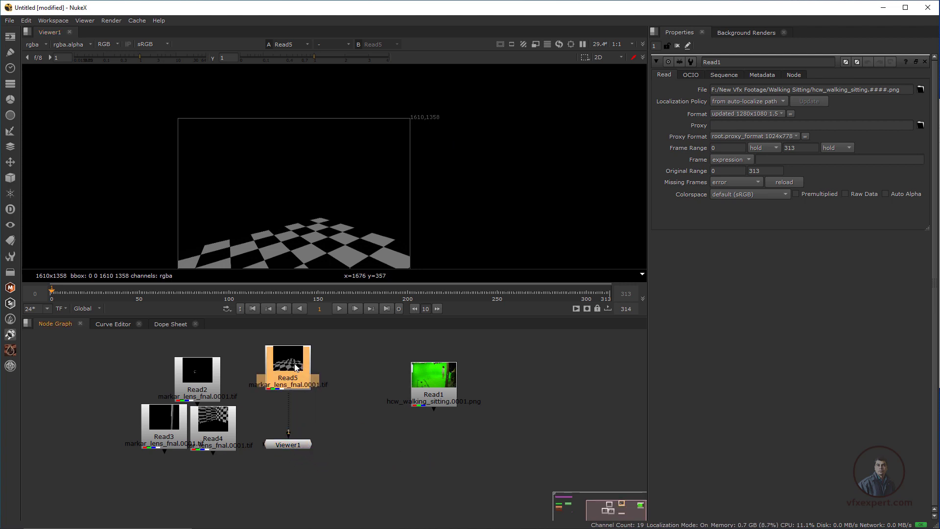
Edit the format of the Read5 render, naming it 3d update and setting its pixel aspect to 1.5
double_click(296, 367)
click(747, 113)
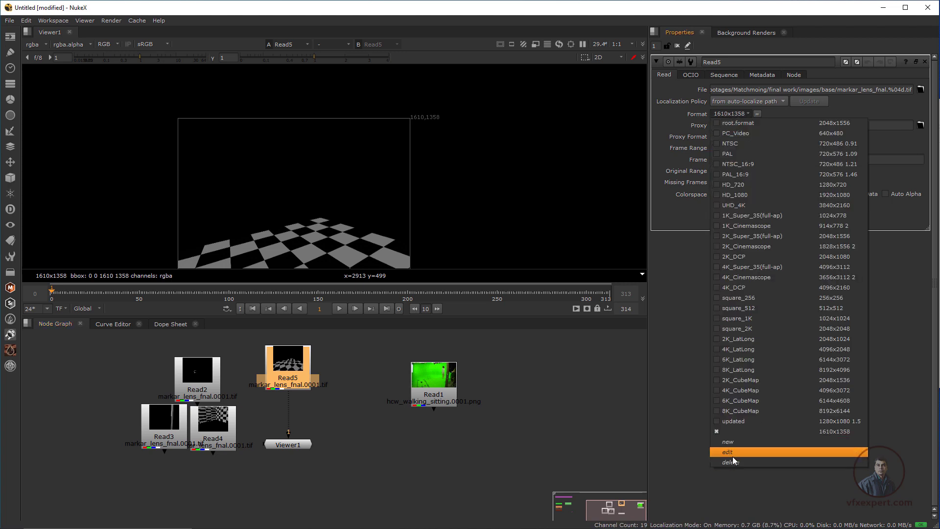
click(732, 452)
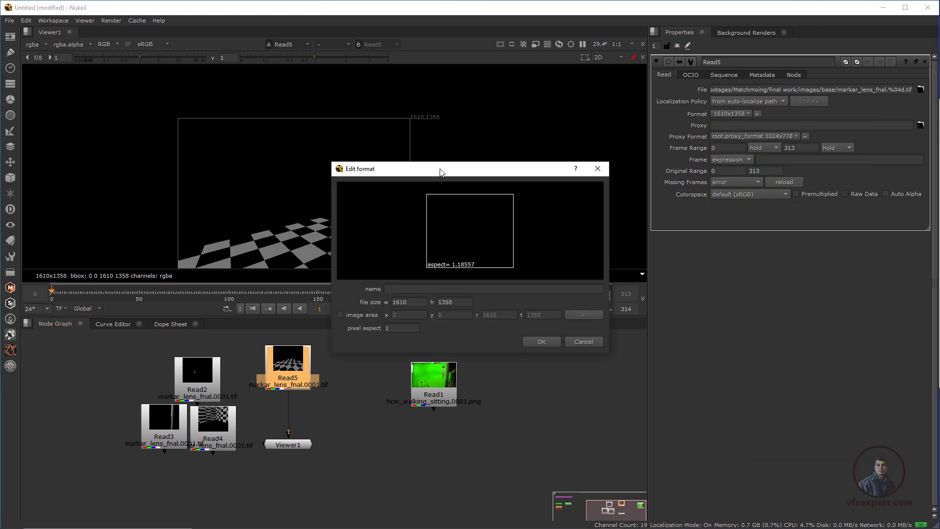
click(398, 289)
text(3d update)
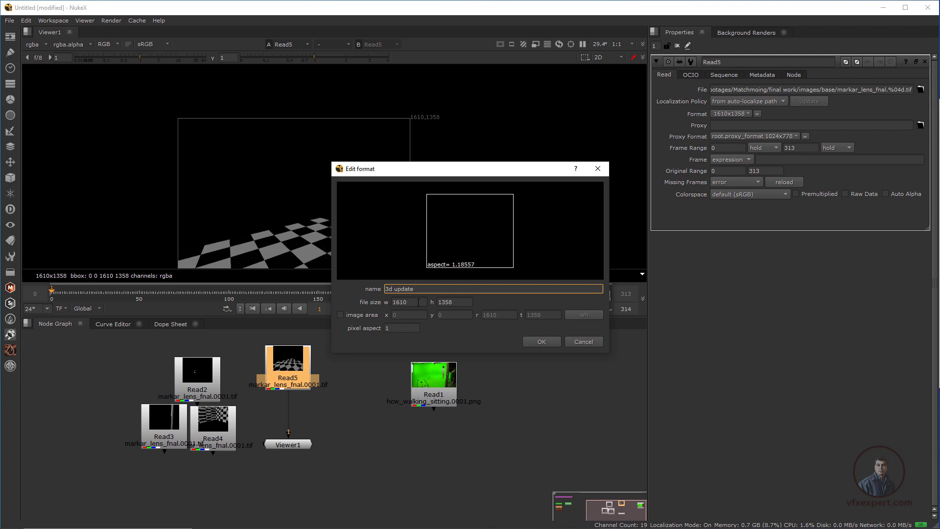
click(400, 327)
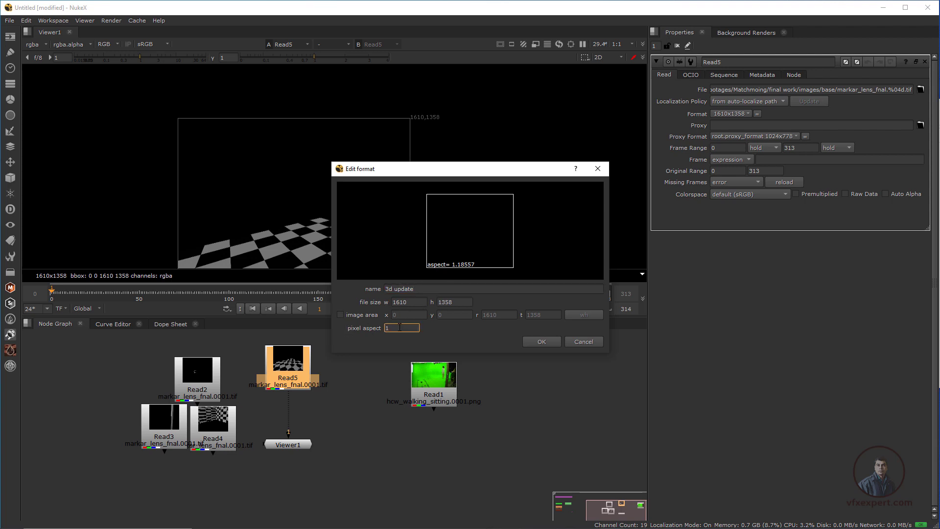
click(560, 344)
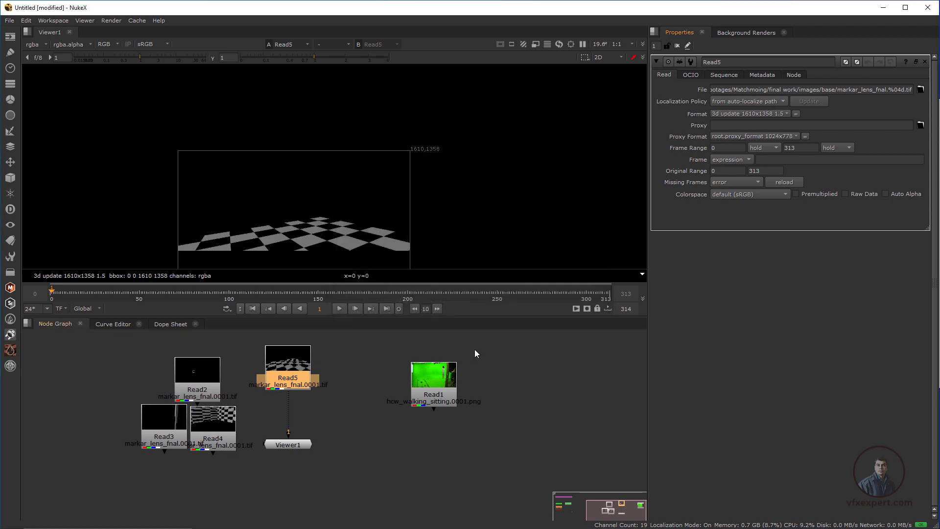
scroll(307, 191, up, 2)
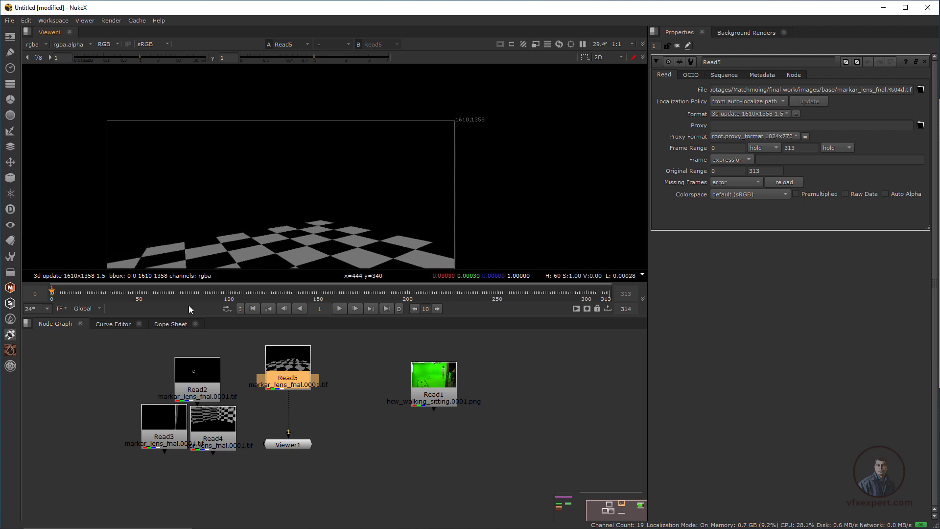
Go to frame 117 and open the properties of the wall render Read4 to check its format
drag(210, 289, 259, 290)
middle_drag(314, 224, 326, 202)
drag(195, 373, 201, 355)
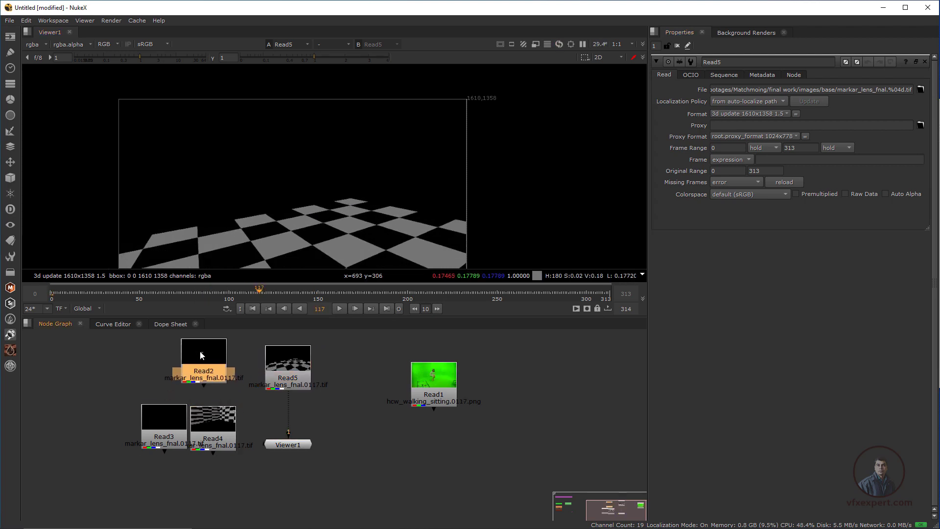
drag(227, 433, 227, 432)
double_click(228, 436)
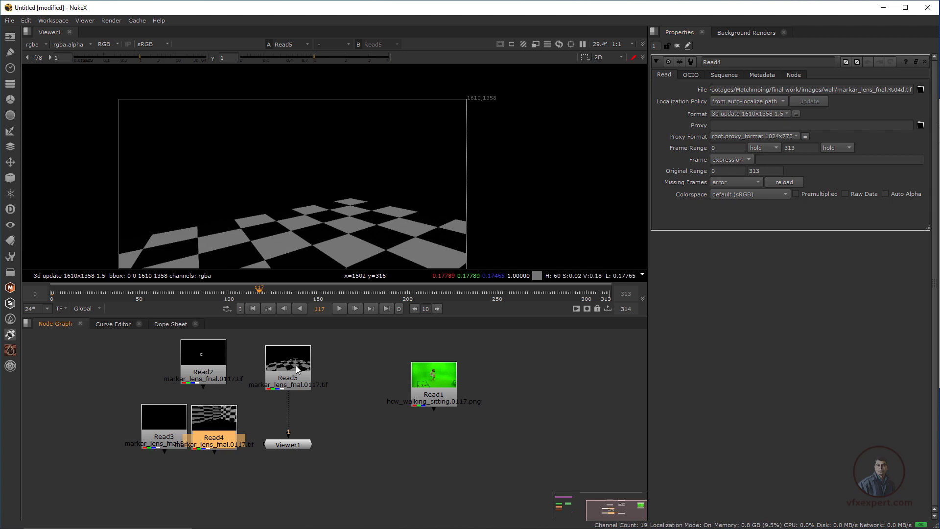
Make room between Read5 and the viewer, and merge the Read4 wall render over the Read5 floor render
drag(288, 373, 291, 371)
click(299, 446)
drag(299, 447, 302, 463)
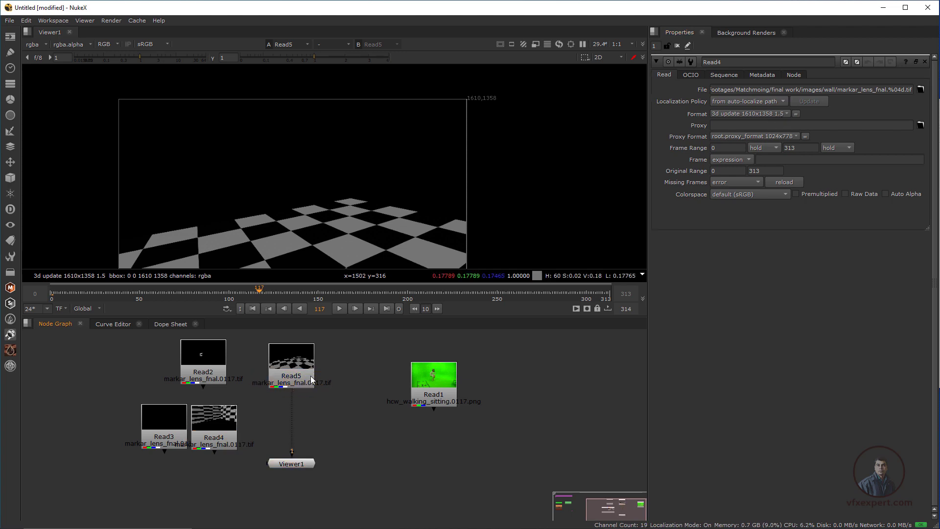
drag(311, 375, 307, 365)
middle_drag(305, 407, 309, 403)
drag(310, 458, 309, 473)
drag(225, 432, 197, 441)
click(254, 414)
key(m)
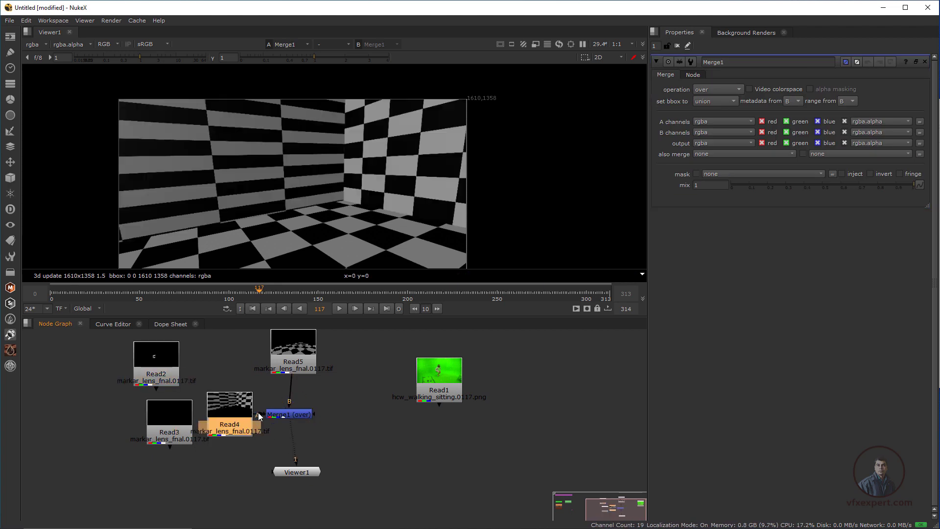
Merge the Read2 table and Read3 pole renders over the floor and wall composite, and scrub to frame 81 to check it
drag(246, 471, 188, 482)
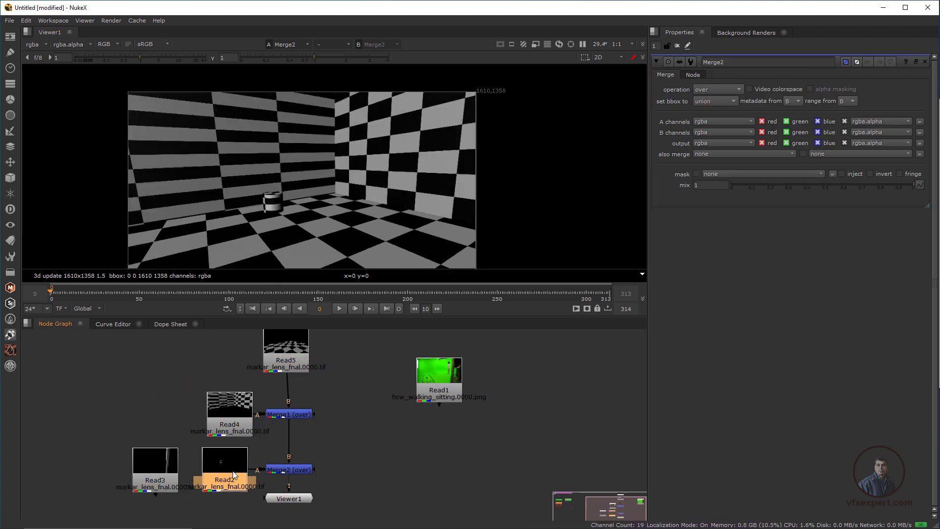
scroll(228, 464, down, 2)
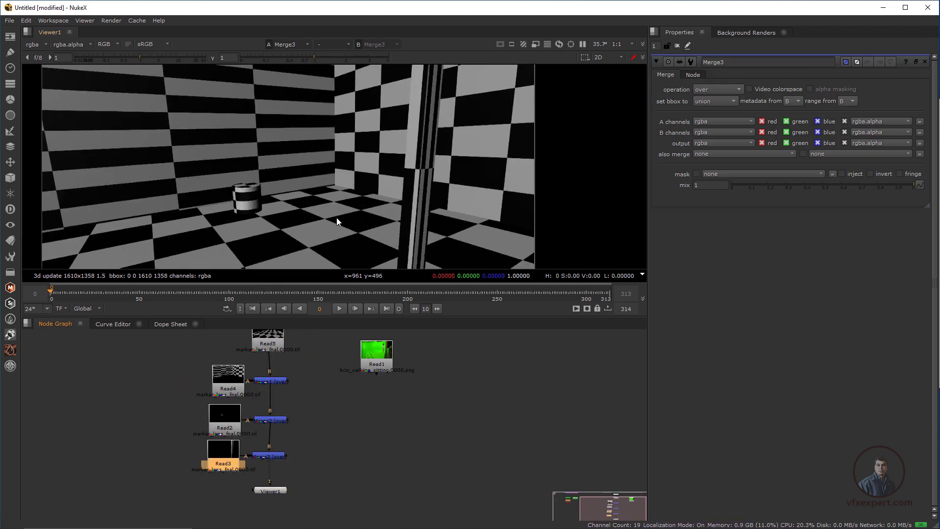
drag(162, 292, 196, 293)
scroll(339, 168, down, 2)
scroll(319, 174, up, 2)
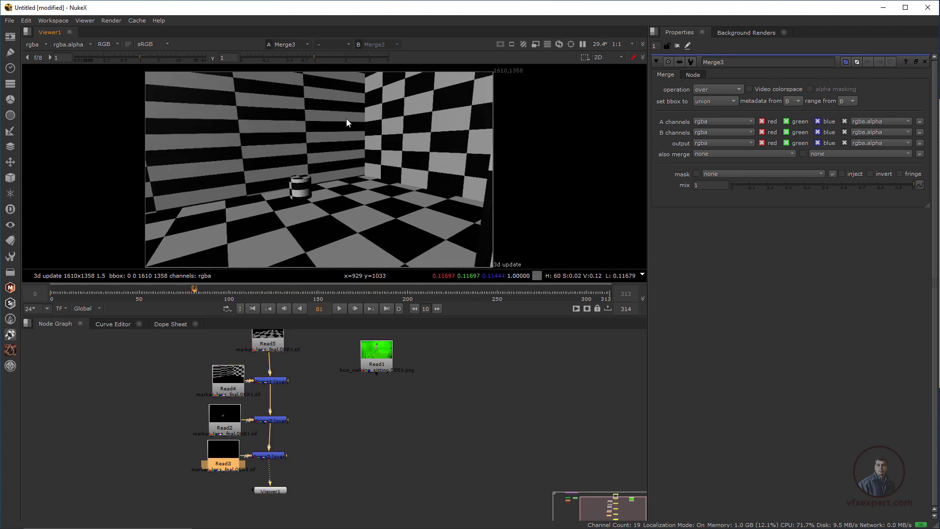
Insert a Blur node with size 9 between Merge1 and Merge2, and scrub to frame 17 to check the softened checkerboards
scroll(161, 353, up, 1)
drag(237, 386, 212, 383)
key(Tab)
text(blur)
click(142, 401)
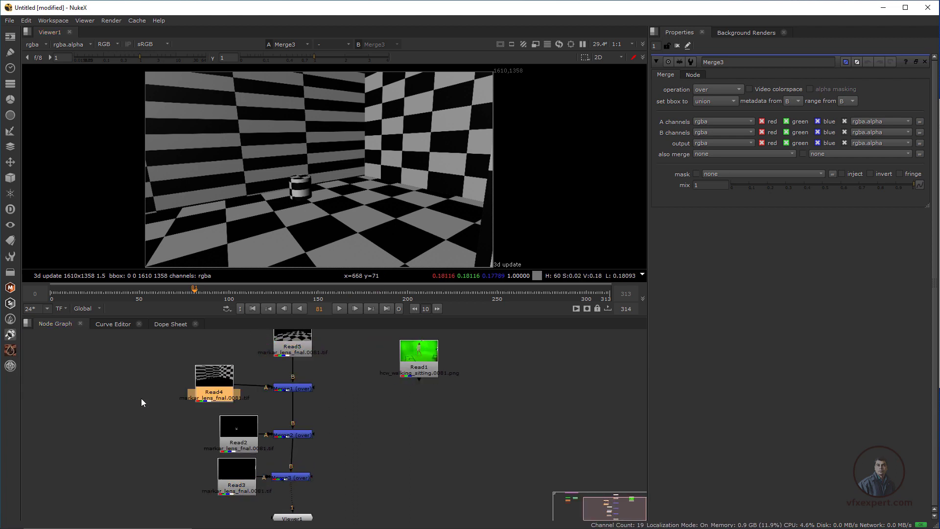
ctrl+drag(215, 416, 226, 391)
drag(227, 390, 295, 411)
drag(723, 99, 775, 100)
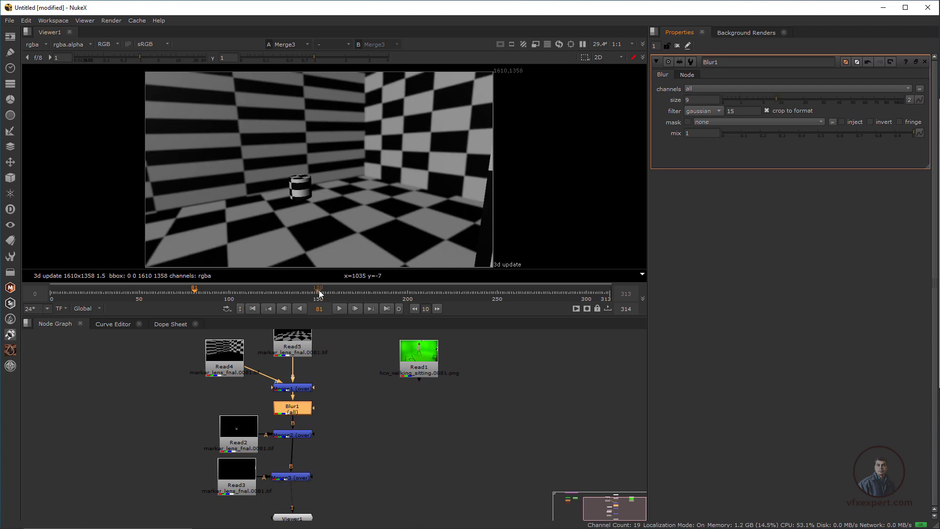
drag(419, 298, 81, 292)
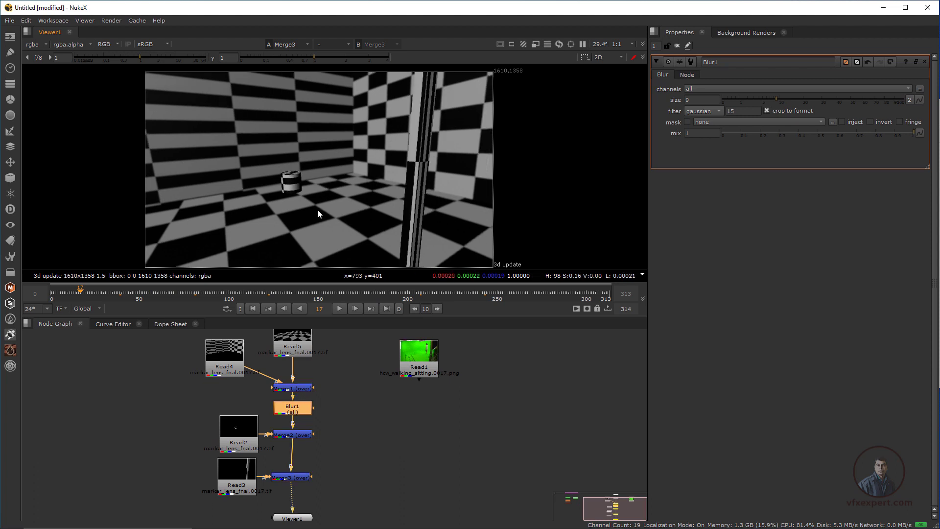
middle_drag(387, 400, 361, 398)
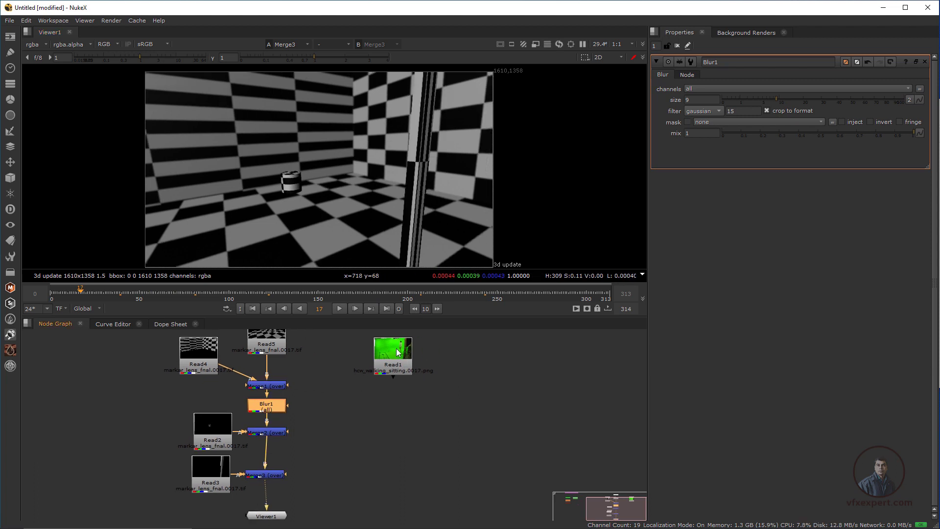
View the Read1 green-screen footage and the Merge3 checkerboard composite in turn to compare their image formats
drag(396, 351, 400, 363)
key(1)
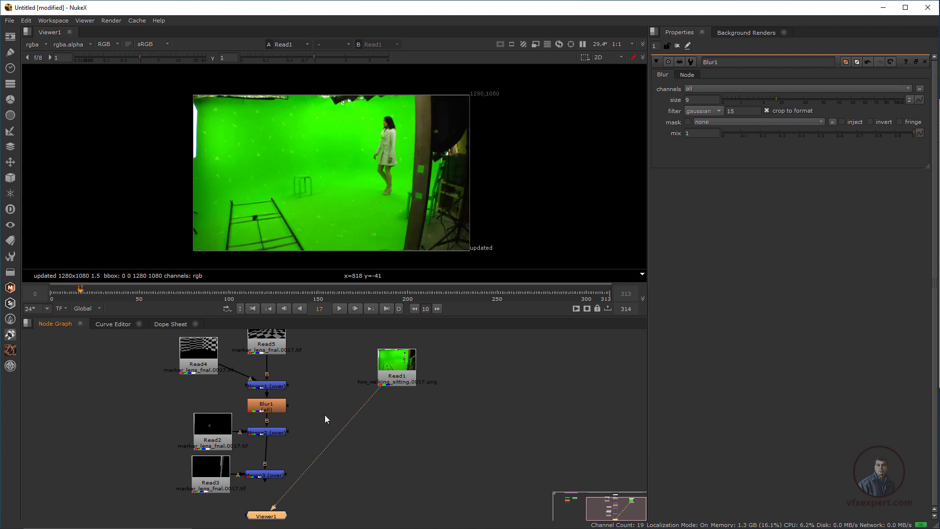
middle_drag(324, 416, 312, 386)
drag(257, 487, 357, 470)
click(262, 445)
key(1)
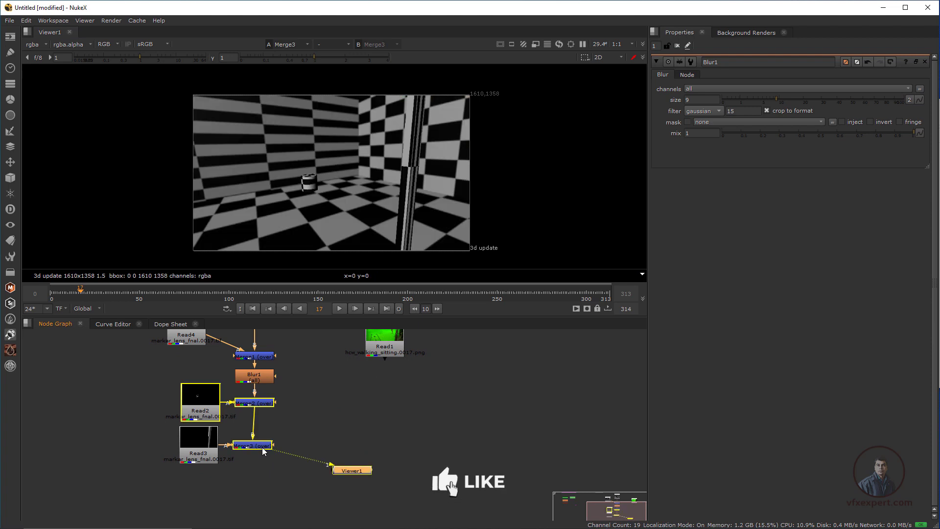
scroll(387, 141, up, 1)
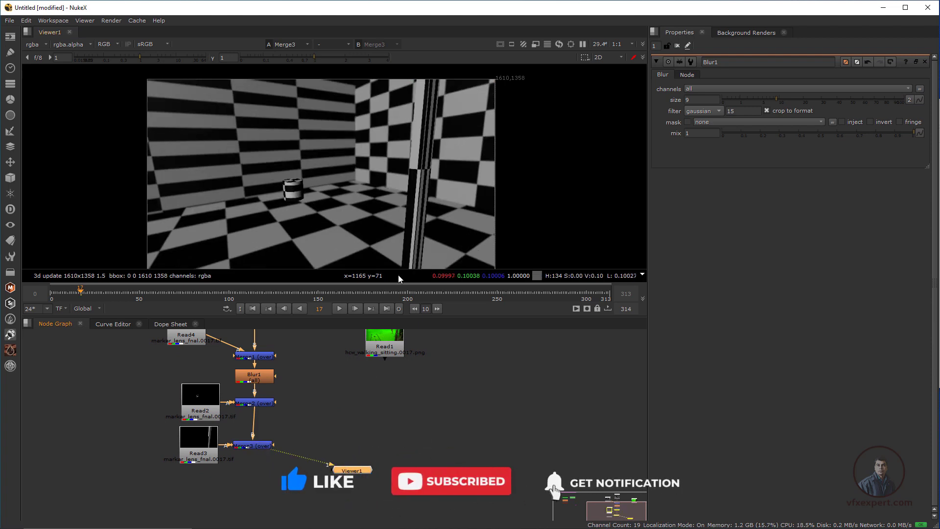
Reposition Read1 and Viewer1, and compare the green-screen plate with the Merge3 output once more
drag(370, 350, 378, 360)
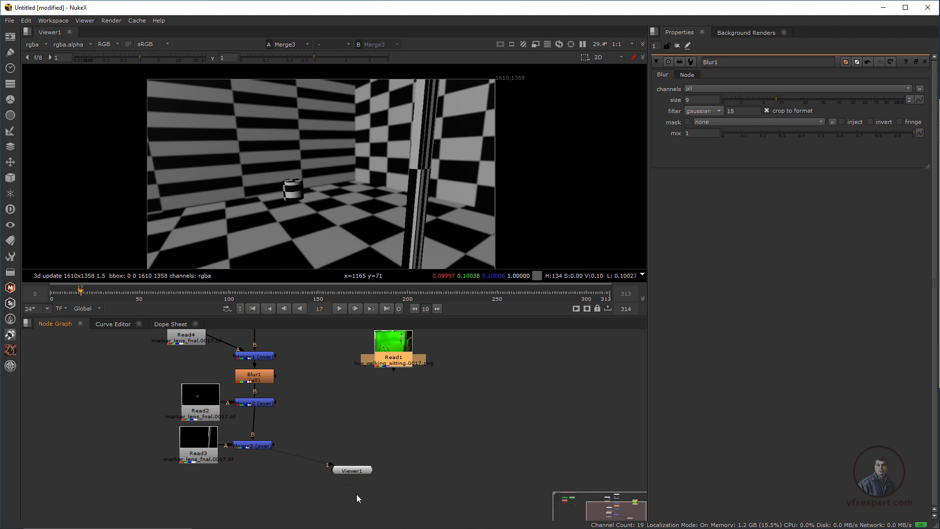
drag(350, 472, 251, 476)
click(350, 463)
drag(404, 347, 422, 358)
key(1)
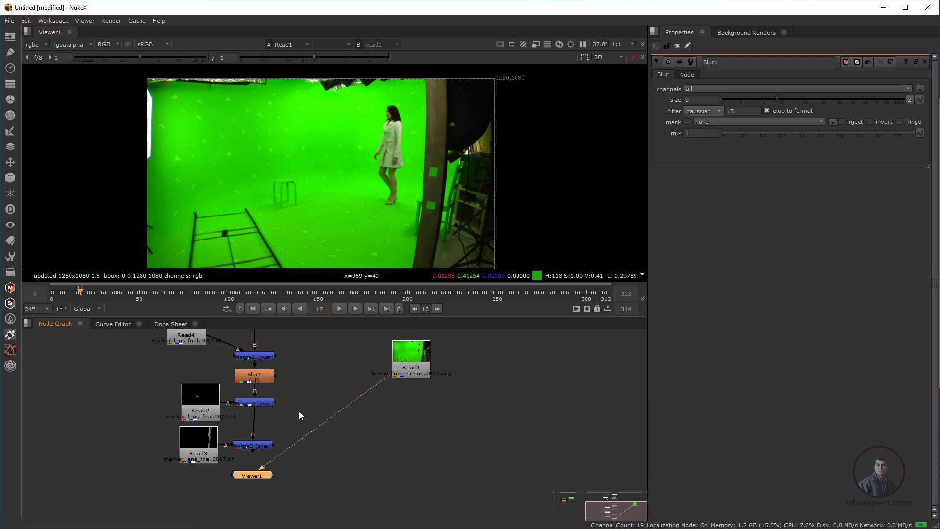
drag(255, 477, 330, 495)
click(259, 447)
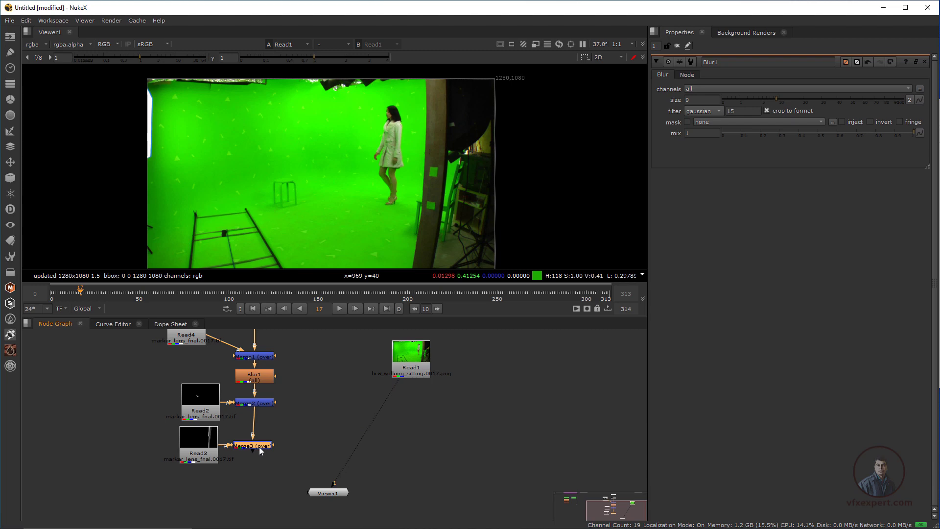
key(1)
scroll(368, 178, down, 3)
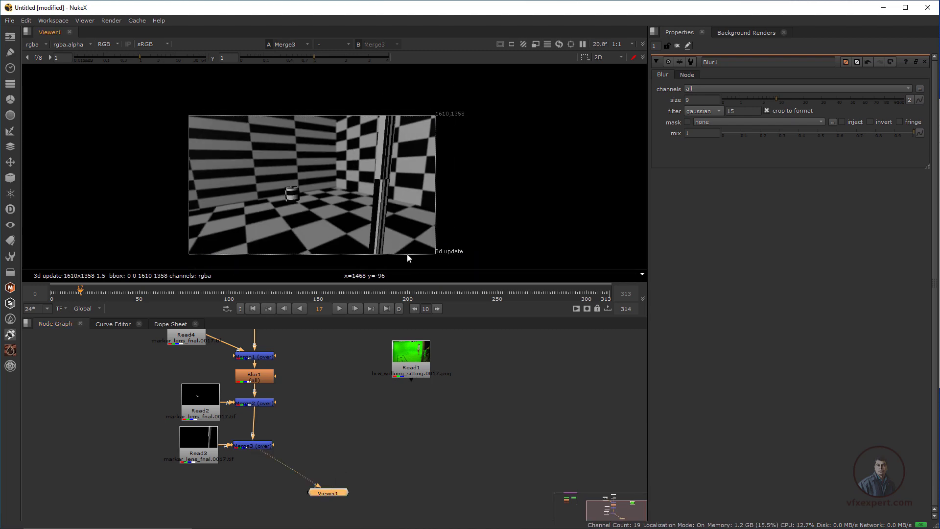
scroll(384, 216, up, 1)
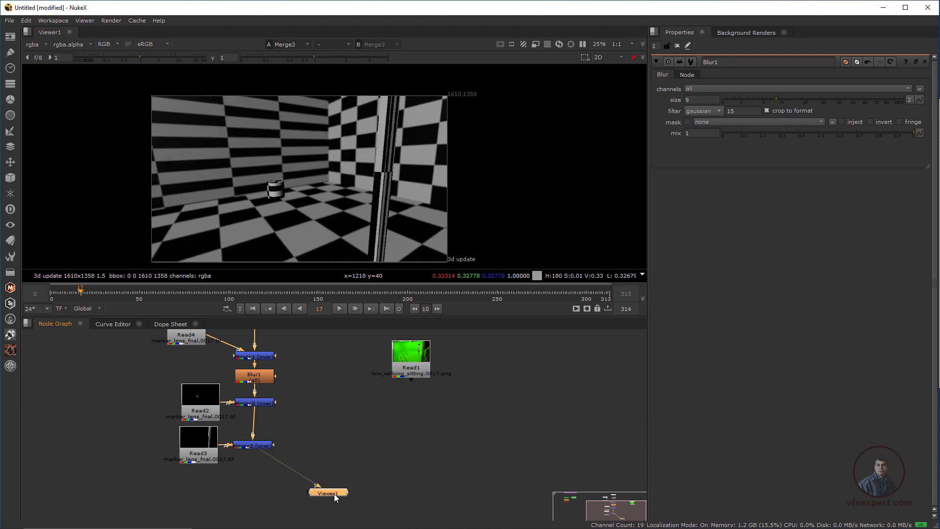
Place Viewer1 directly below Merge3 and bring the Read1 footage node closer to the merge branch
drag(335, 498, 282, 493)
drag(417, 363, 399, 384)
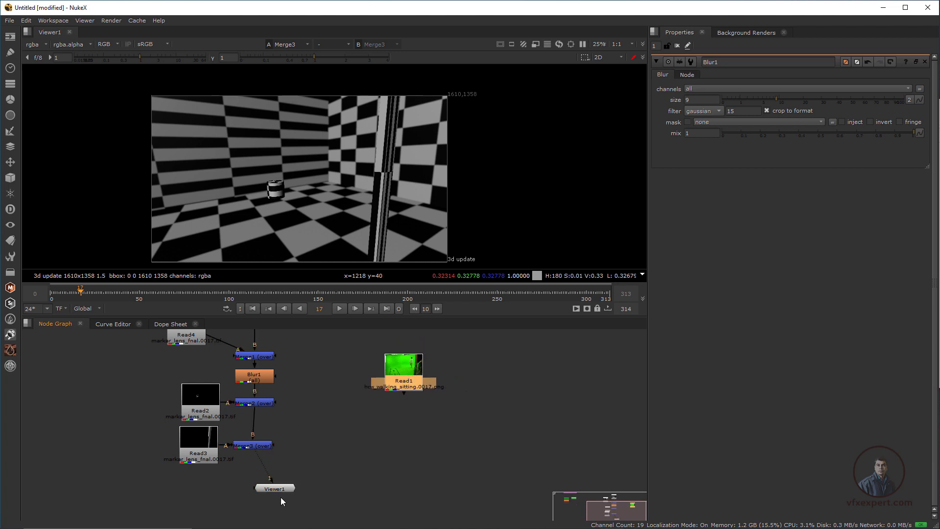
drag(274, 489, 252, 486)
click(288, 464)
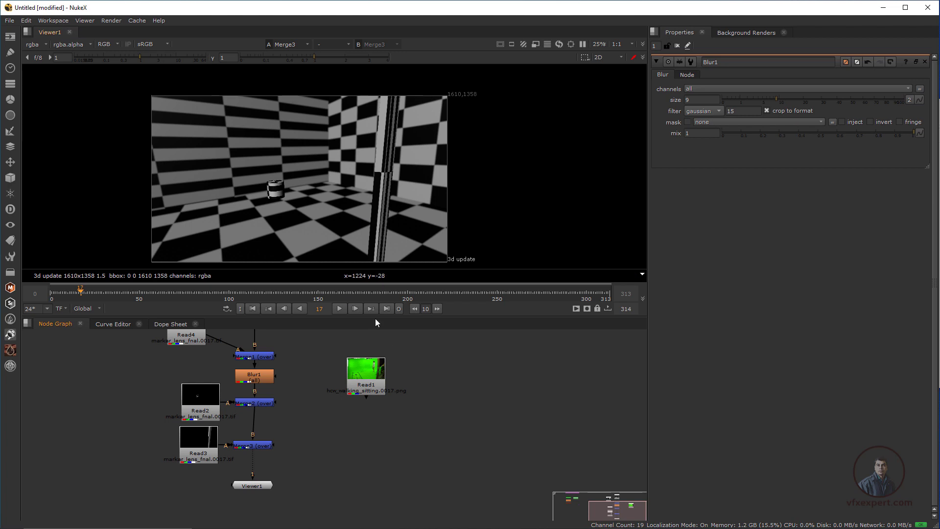
drag(367, 377, 372, 372)
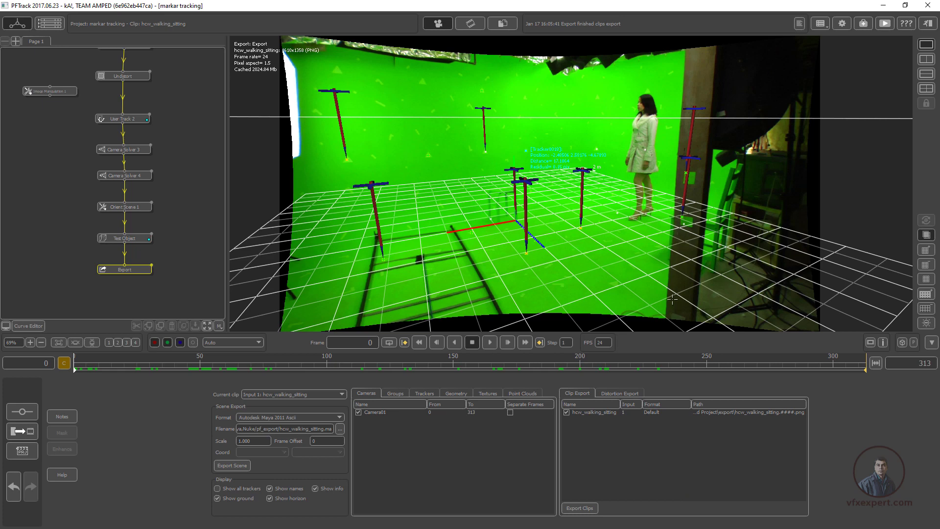
Switch to PFTrack and enable both the undistort and redistort hcw_walking_sitting entries for distortion export
click(619, 394)
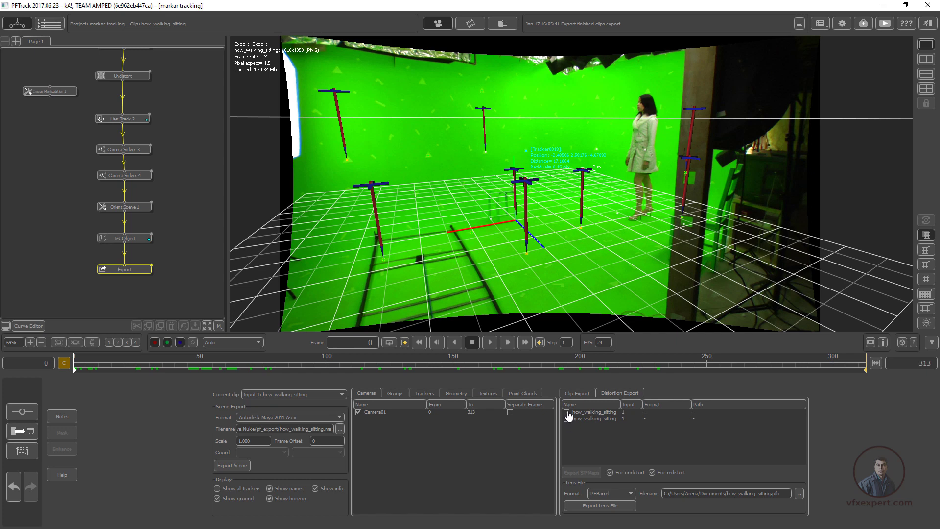
click(566, 419)
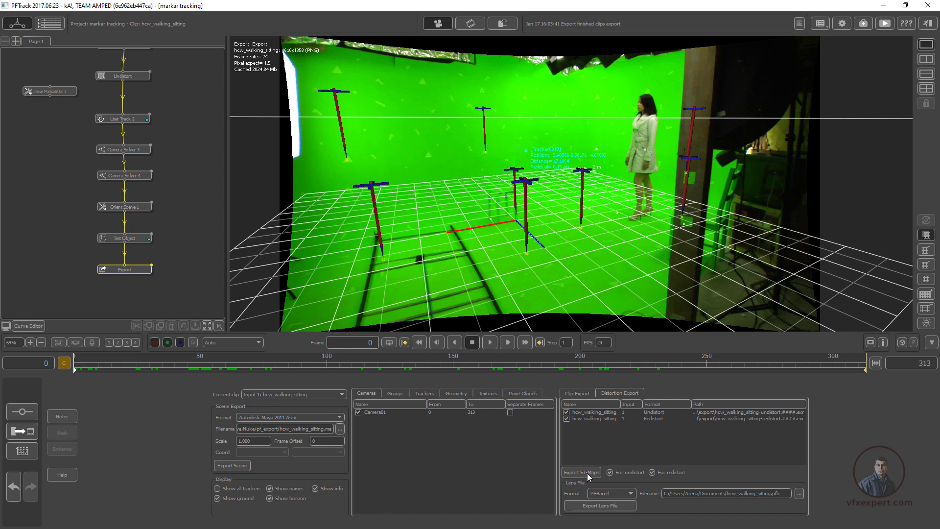
Export the undistort and redistort ST maps from PFTrack and switch back to the Nuke node graph around Read1
click(586, 473)
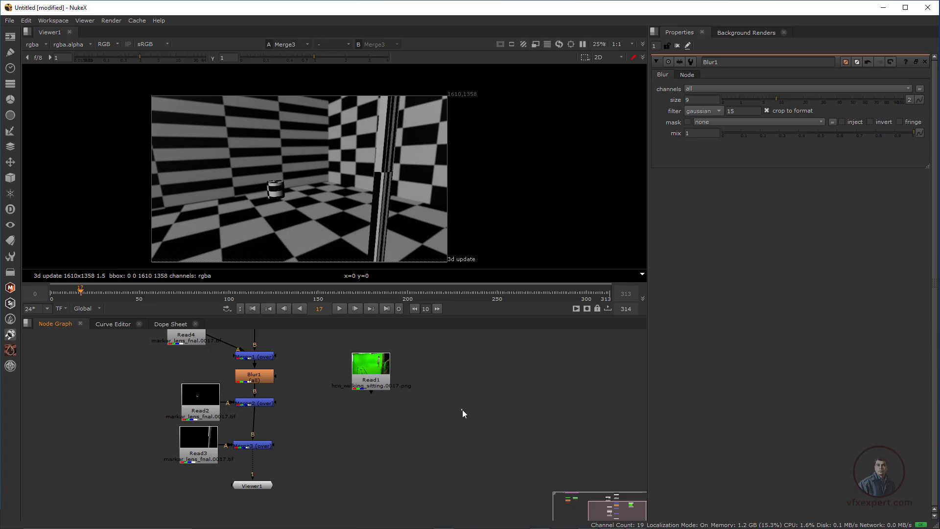
click(368, 375)
scroll(325, 405, down, 2)
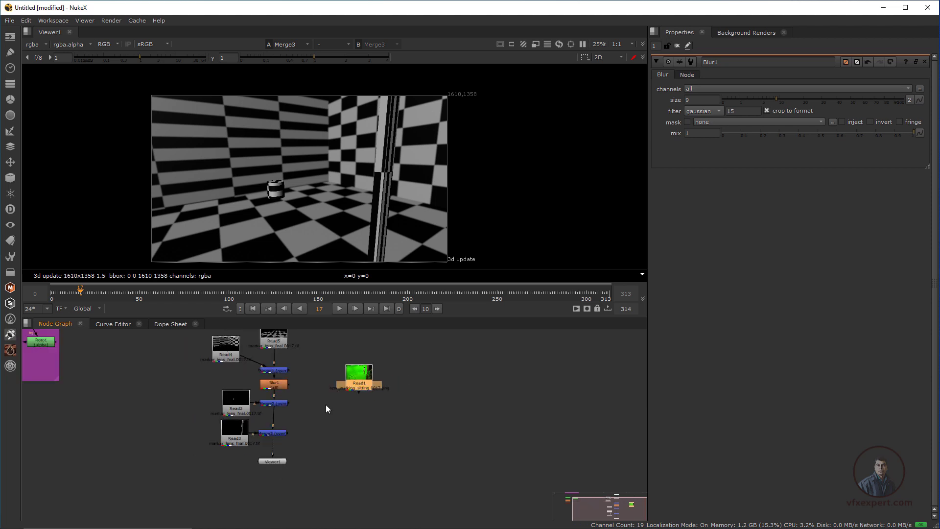
middle_drag(325, 404, 327, 426)
drag(366, 401, 379, 397)
click(344, 358)
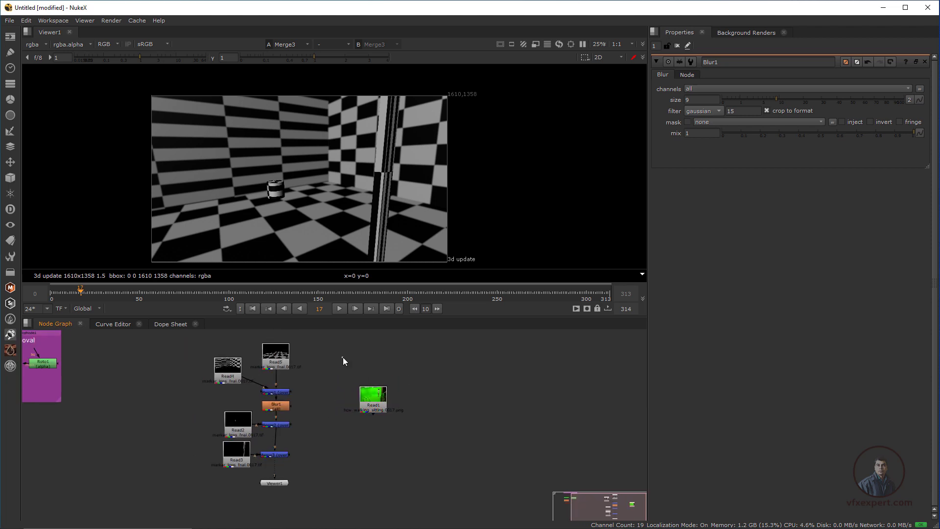
Preview the undistort and redistort EXR sequences in the export folder and import hcw_walking_sitting-redistort.####.exr 0-313 as a Read node
click(10, 37)
click(54, 35)
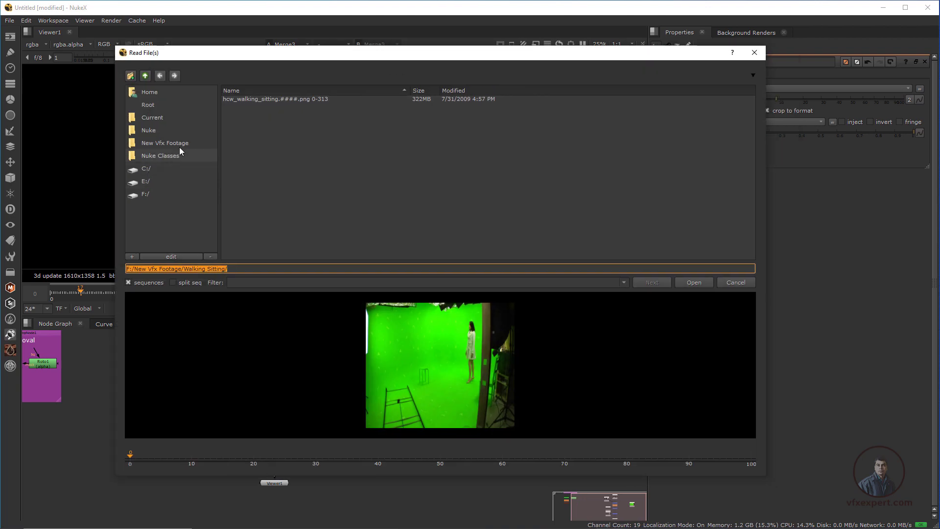
click(324, 110)
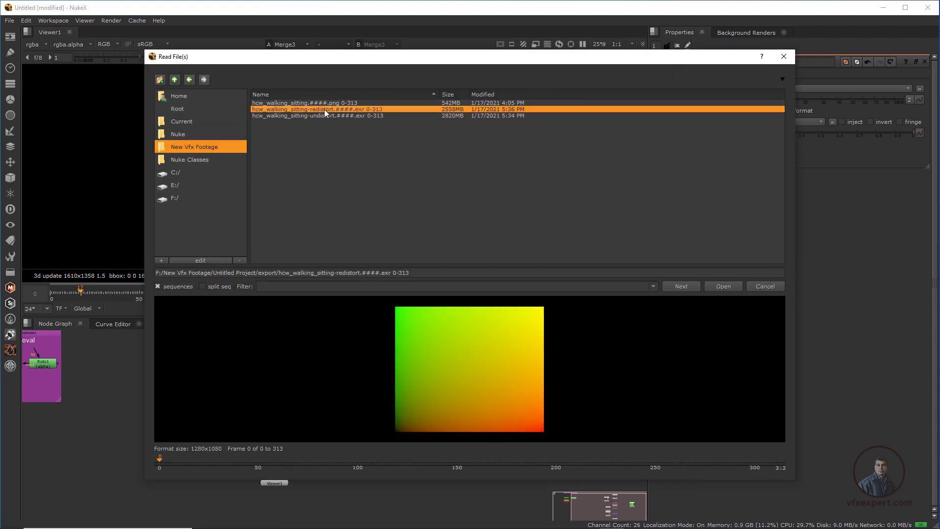
click(322, 117)
click(329, 110)
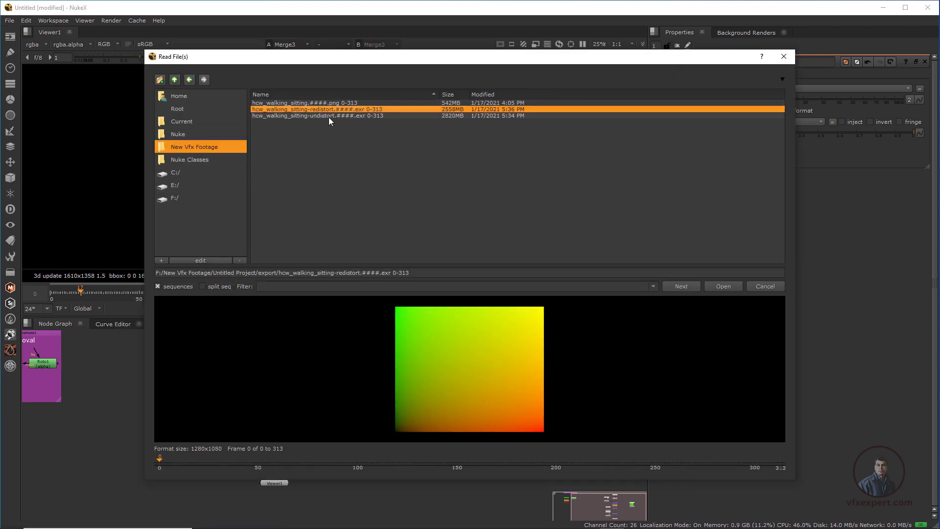
click(328, 117)
click(331, 111)
click(330, 117)
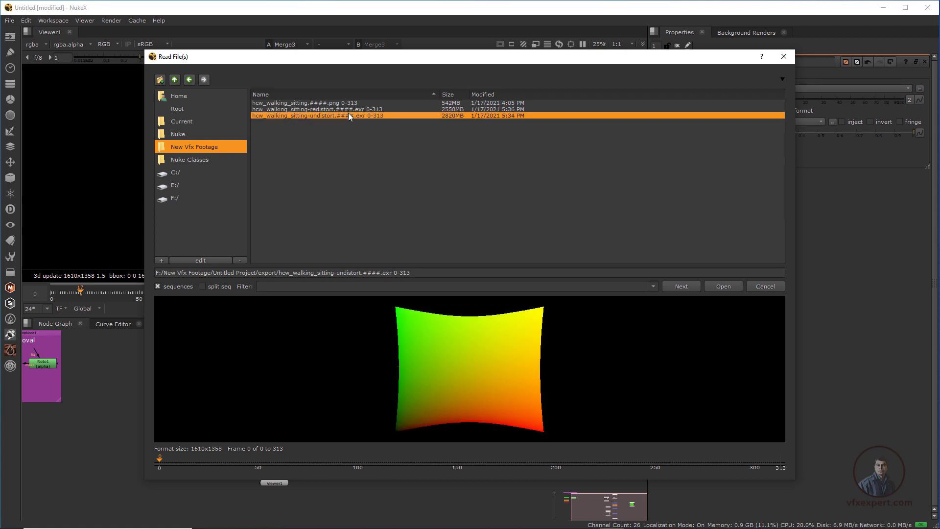
click(348, 112)
click(351, 115)
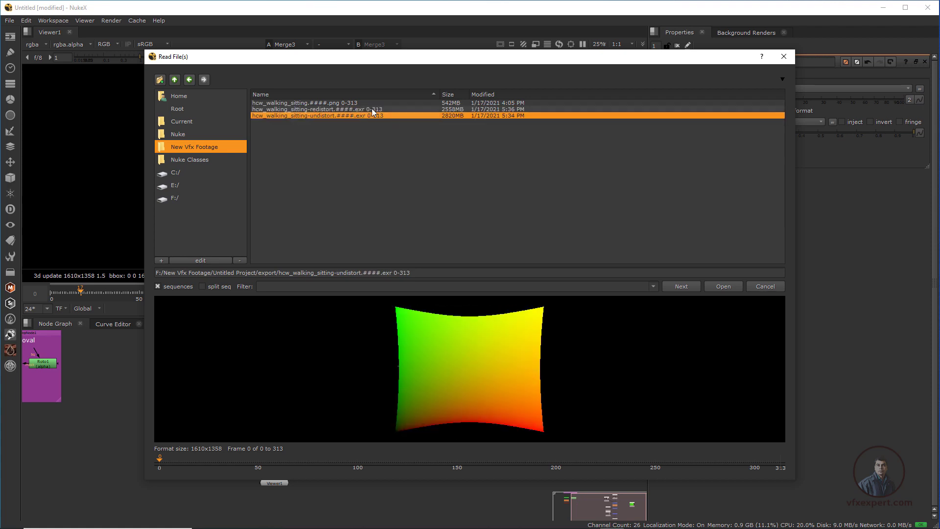
click(355, 109)
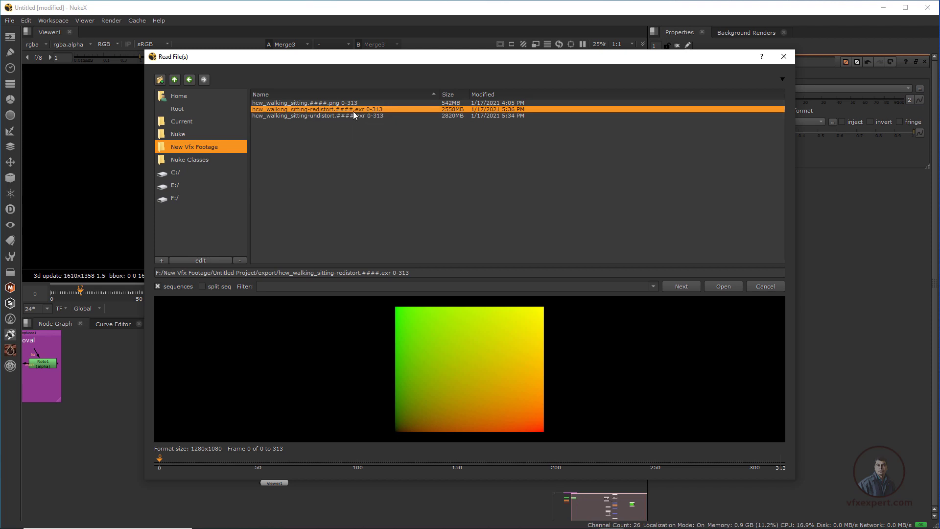
click(727, 286)
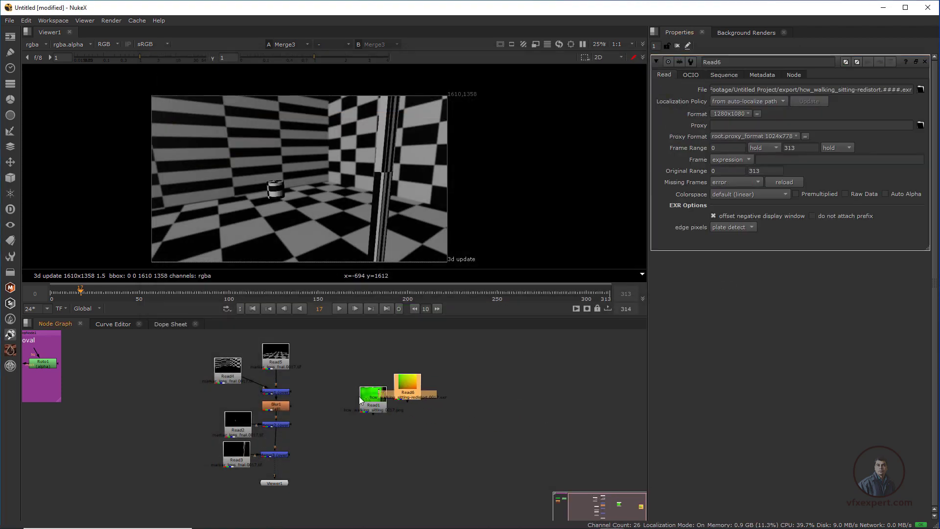
Show the redistort map Read6 in the viewer and place Read6 and Viewer1 together beside Read1
click(445, 391)
key(1)
scroll(372, 106, down, 3)
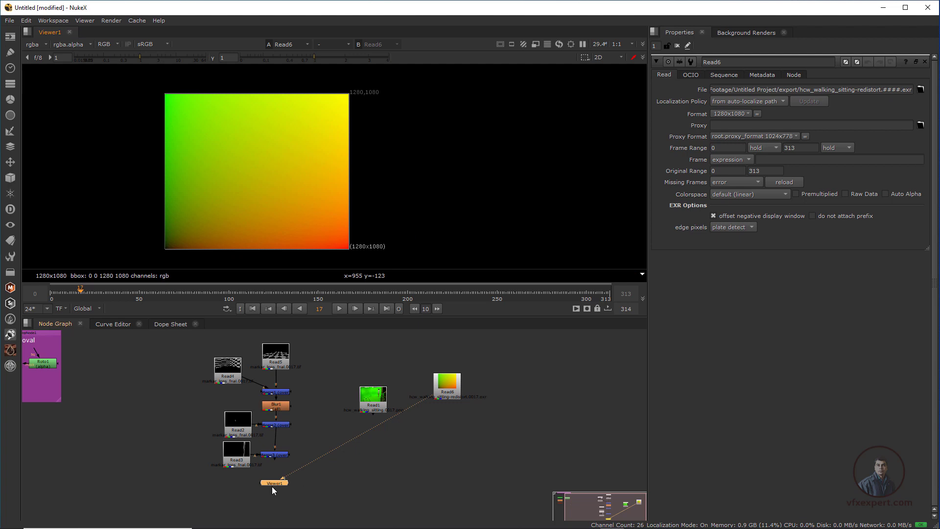
drag(273, 487, 450, 407)
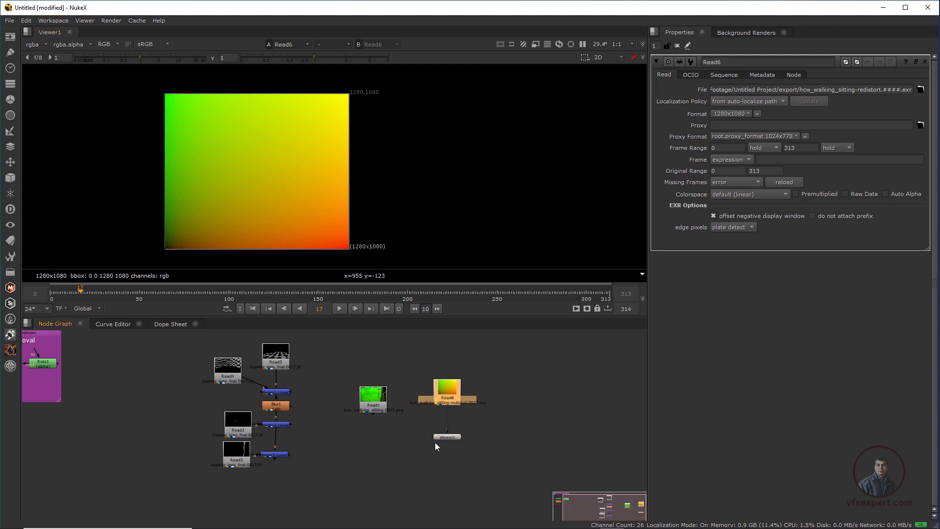
drag(442, 438, 442, 445)
drag(448, 395, 428, 425)
scroll(313, 469, up, 2)
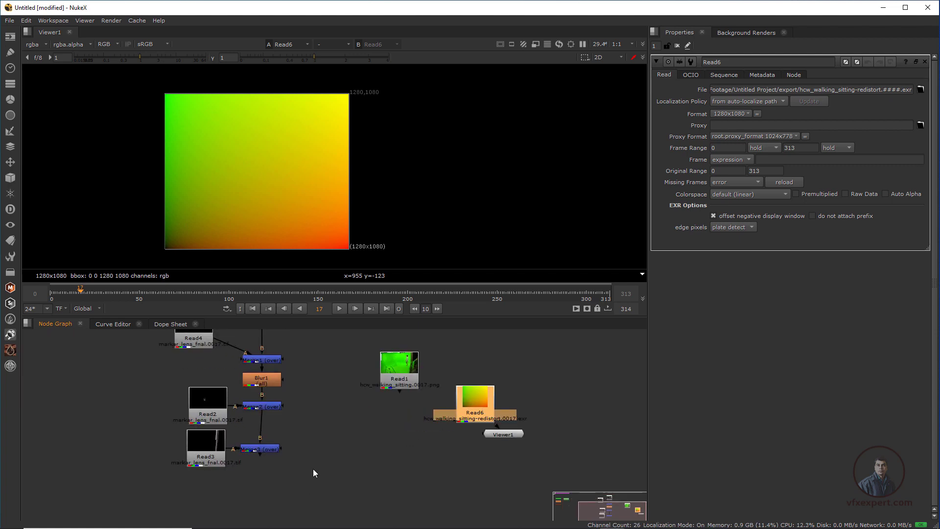
Add an STMap node below Merge3 and connect its src input to the Merge3 output
middle_drag(313, 468, 325, 471)
click(325, 472)
click(216, 454)
click(352, 477)
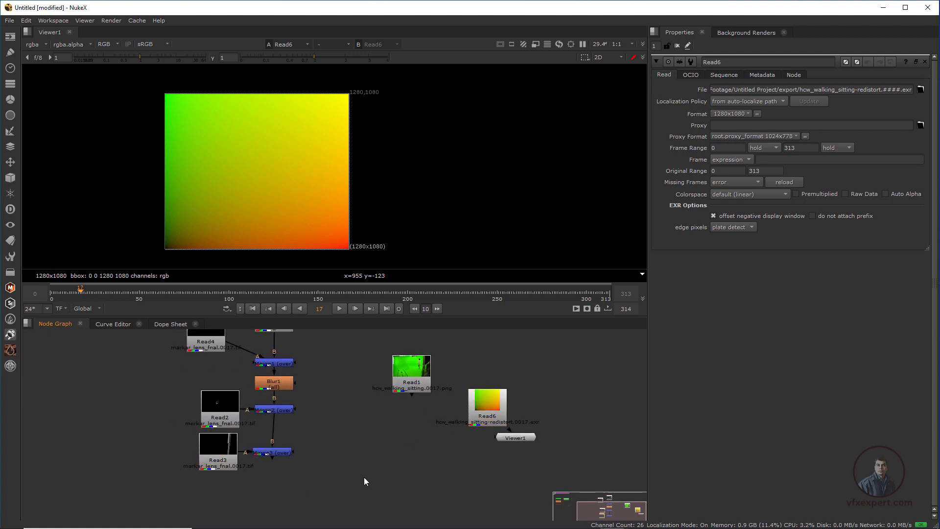
key(Tab)
text(st)
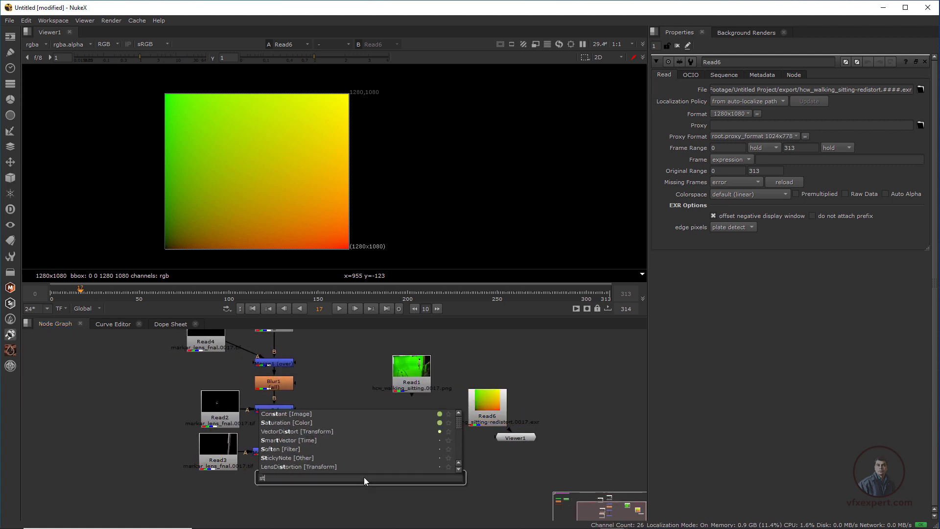
text(m)
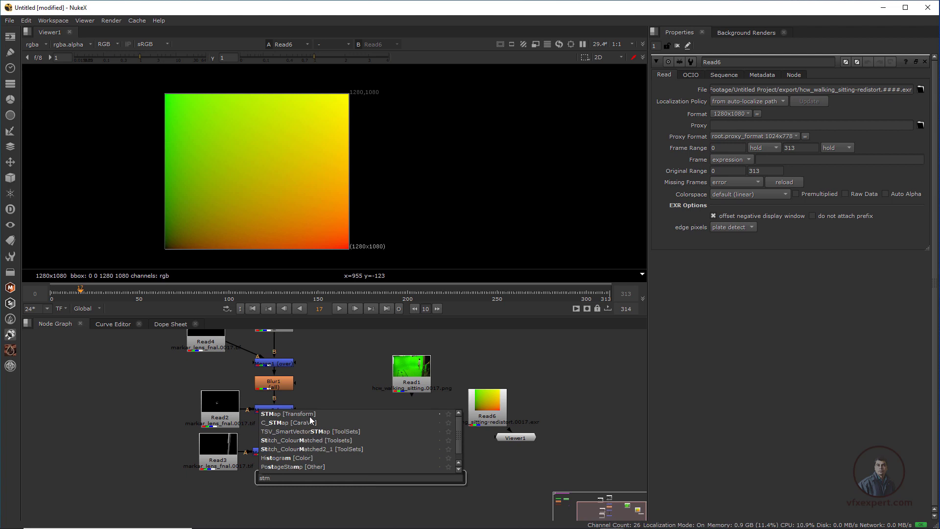
key(Return)
drag(358, 483, 288, 485)
drag(280, 473, 275, 453)
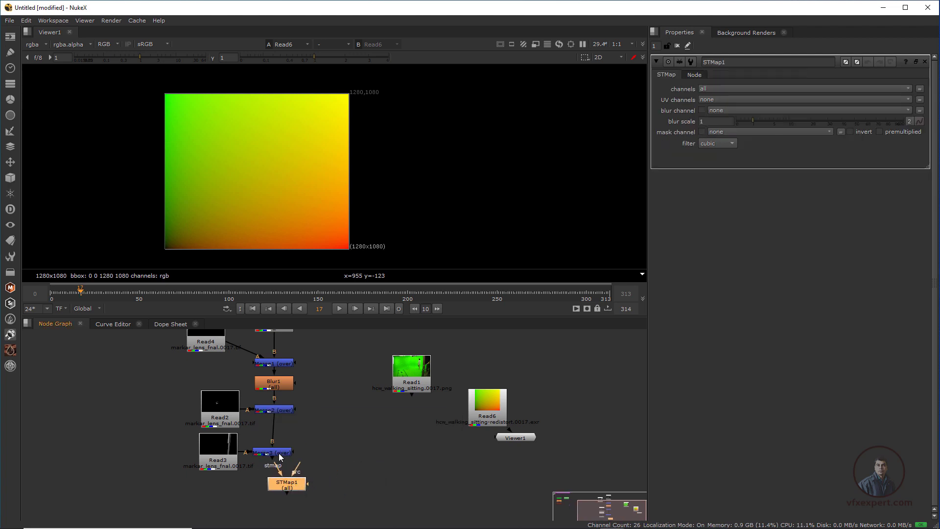
click(280, 455)
drag(293, 491, 280, 504)
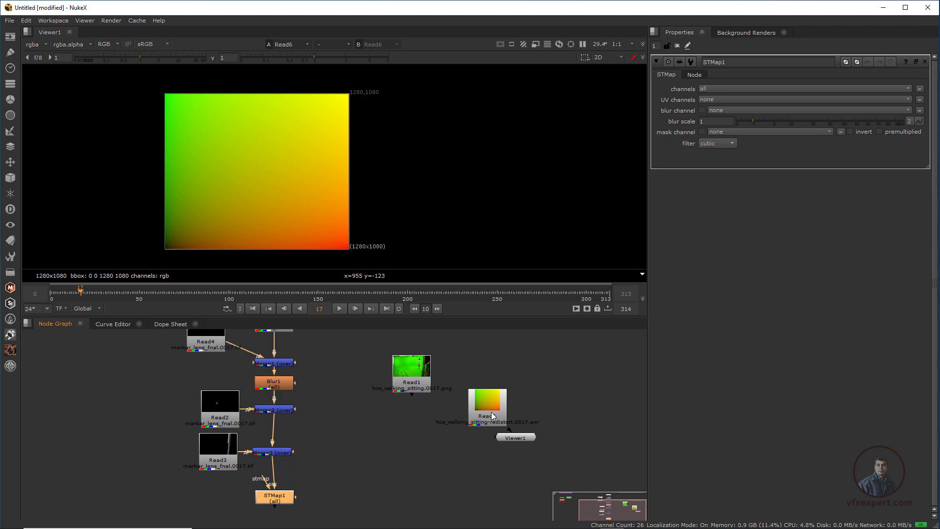
Place Read6 beside STMap1, disconnect Viewer1 from it, and connect STMap1's stmap input to Read6
drag(489, 410, 218, 494)
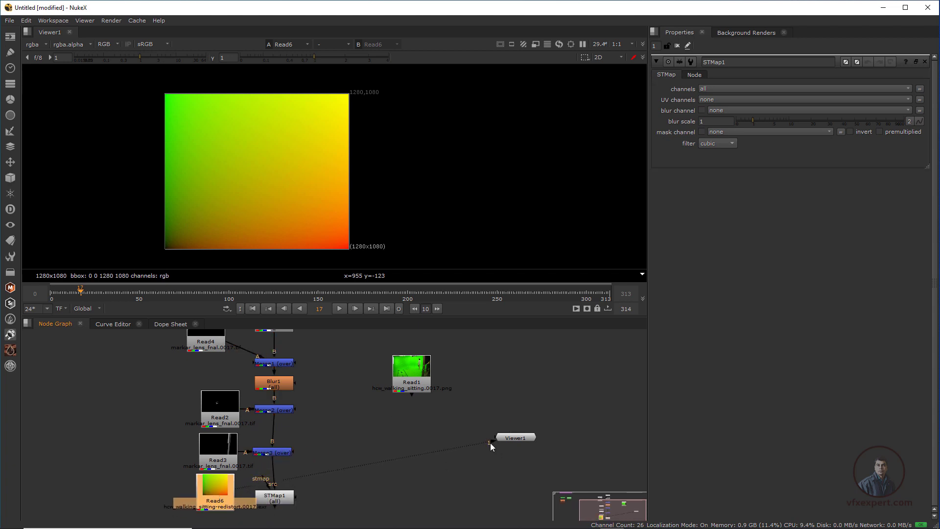
drag(457, 456, 431, 463)
middle_drag(230, 506, 274, 476)
drag(267, 464, 226, 465)
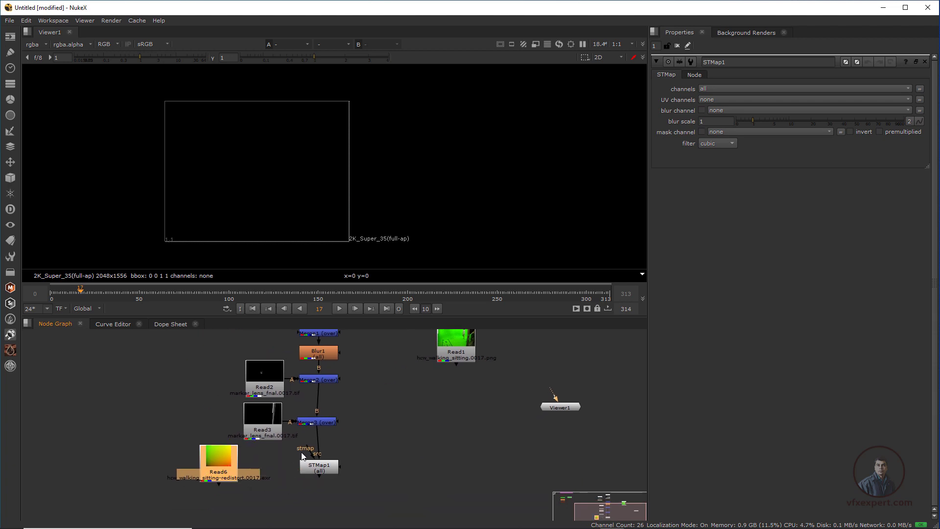
drag(312, 451, 223, 470)
middle_drag(246, 468, 231, 469)
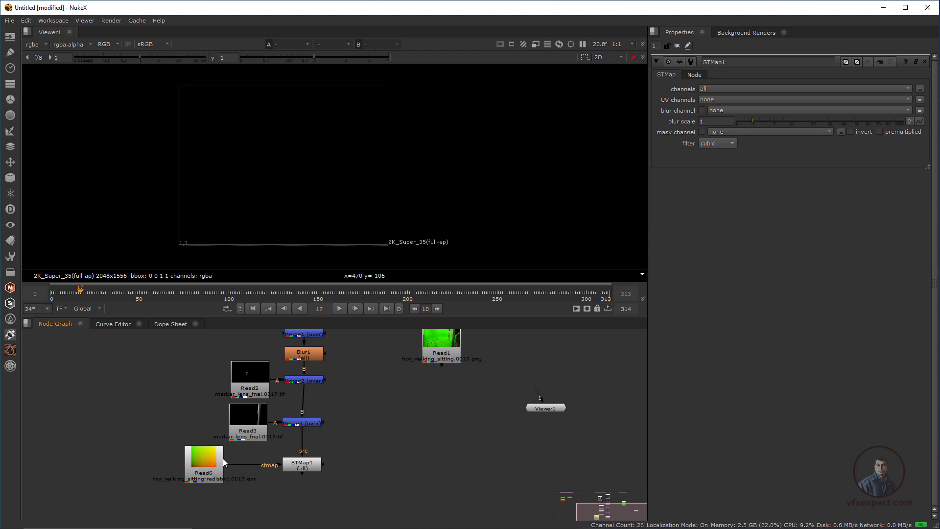
View the Read6 redistort map with its properties open, and place Viewer1 directly below Read6
click(218, 466)
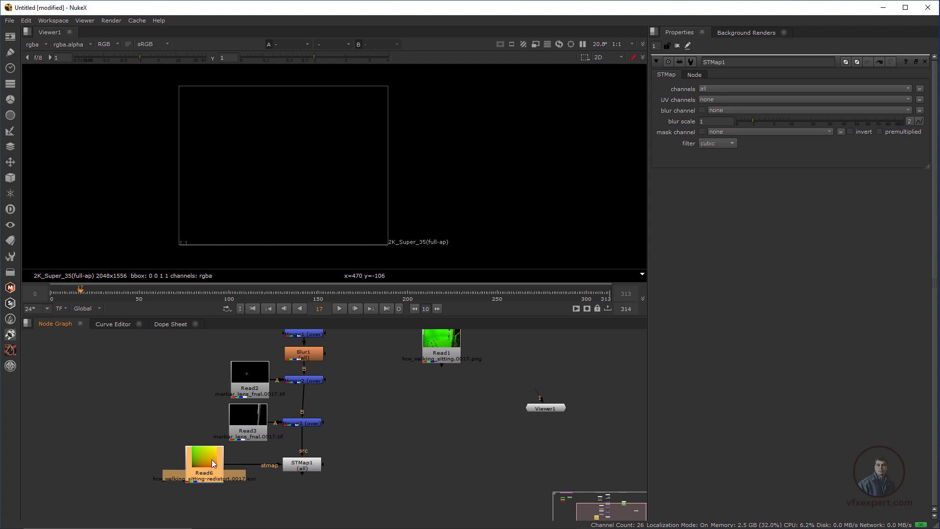
key(1)
double_click(216, 462)
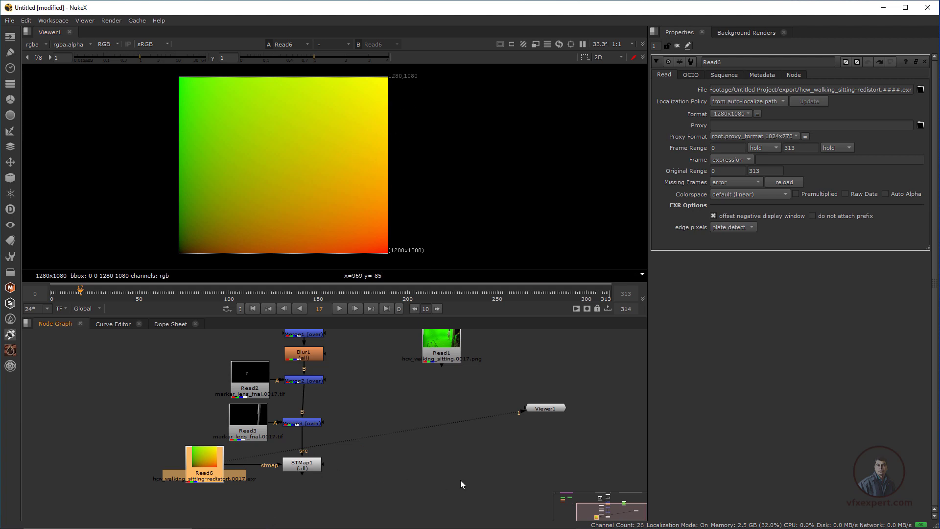
drag(208, 463, 196, 467)
drag(545, 407, 193, 509)
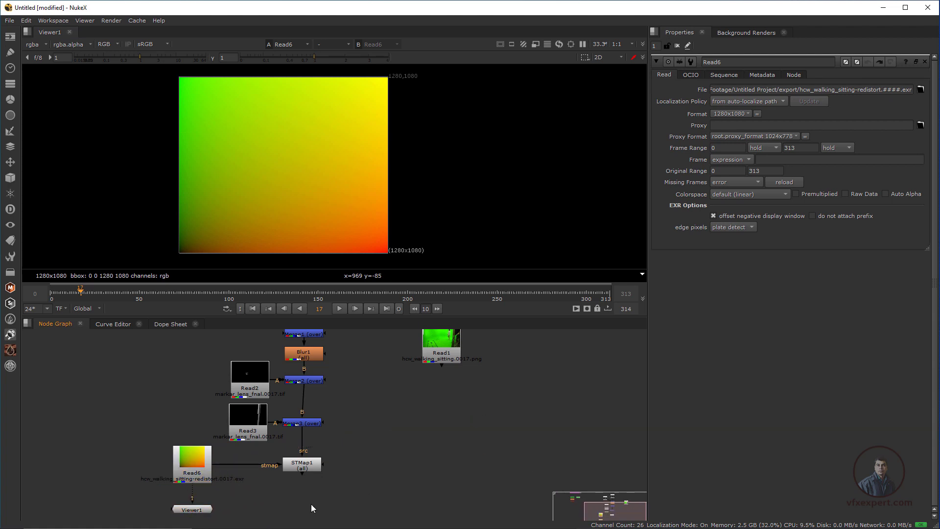
Insert a Reformat node between Read6 and STMap1 with the output format updated 1280x1080 1.5
key(Tab)
text(ref)
click(229, 441)
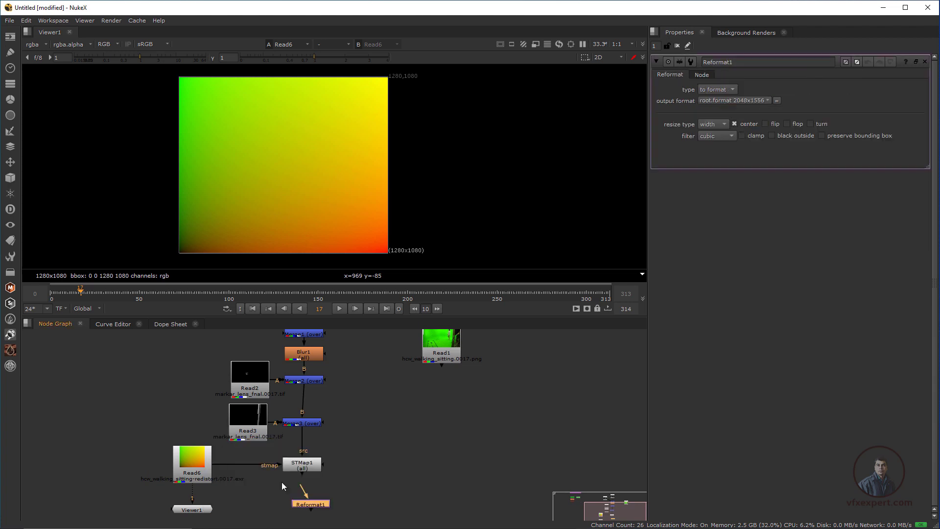
drag(310, 507, 249, 472)
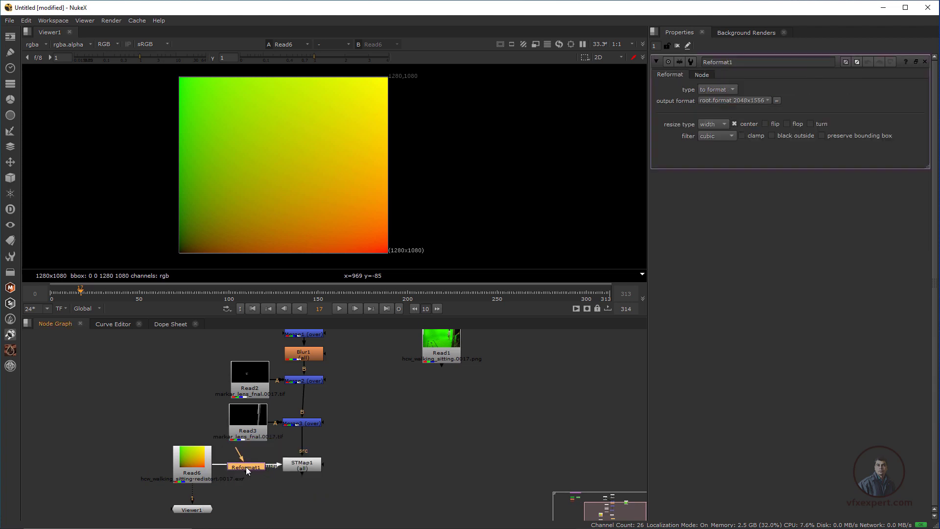
click(754, 102)
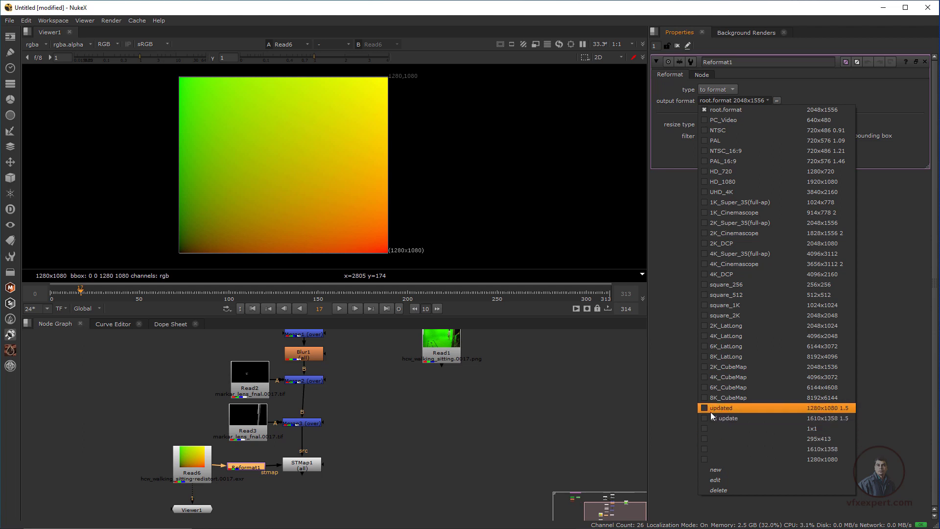
click(736, 407)
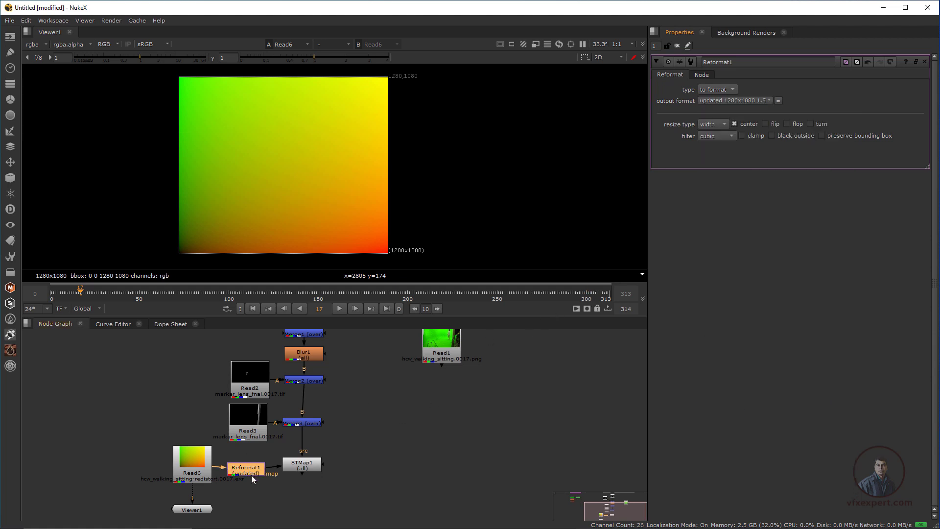
View the Reformat1 output and set its resize type to distort
drag(251, 476, 254, 467)
key(1)
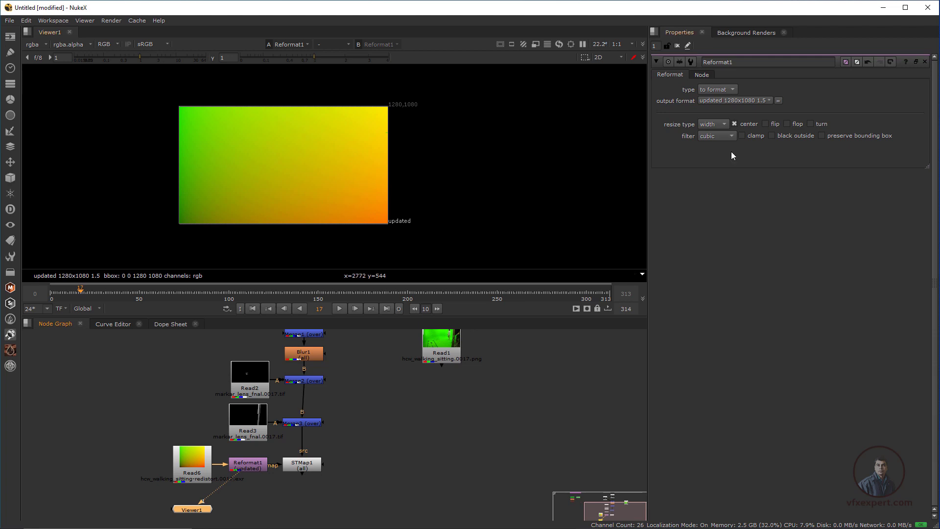
click(251, 467)
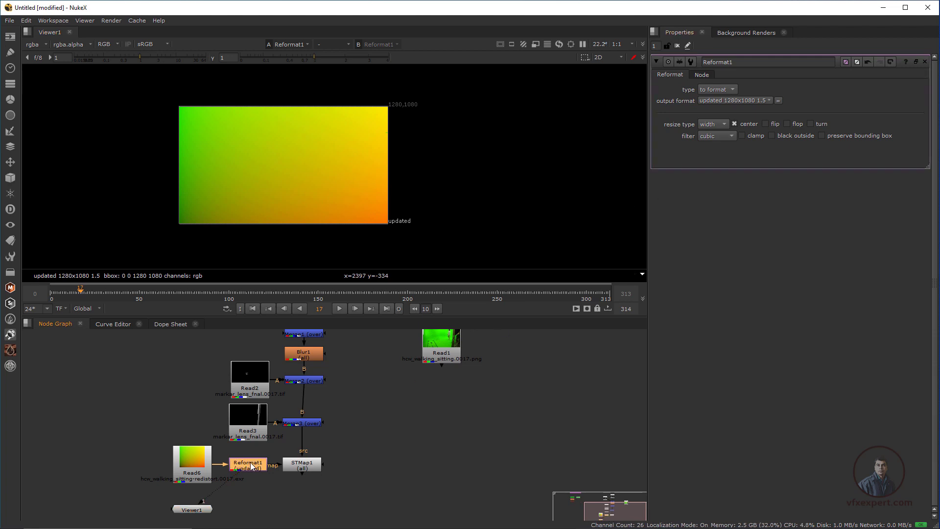
click(724, 124)
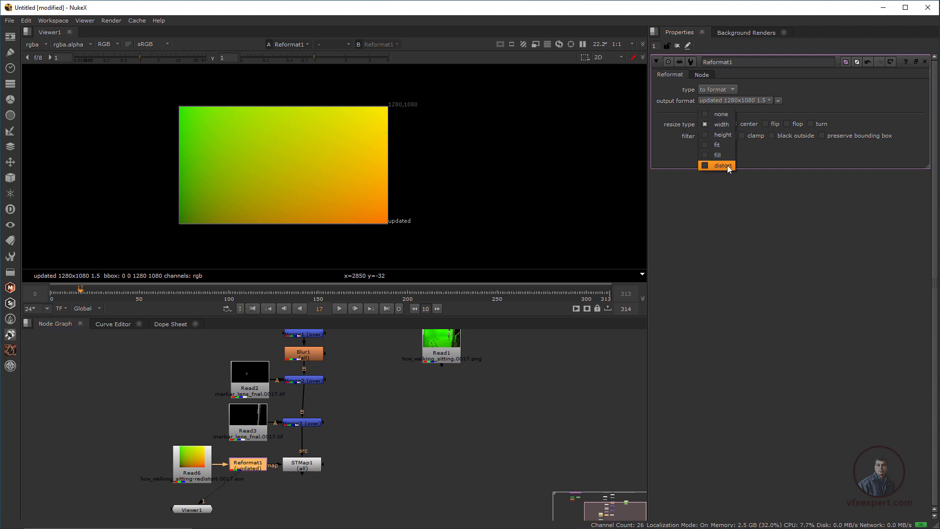
click(726, 166)
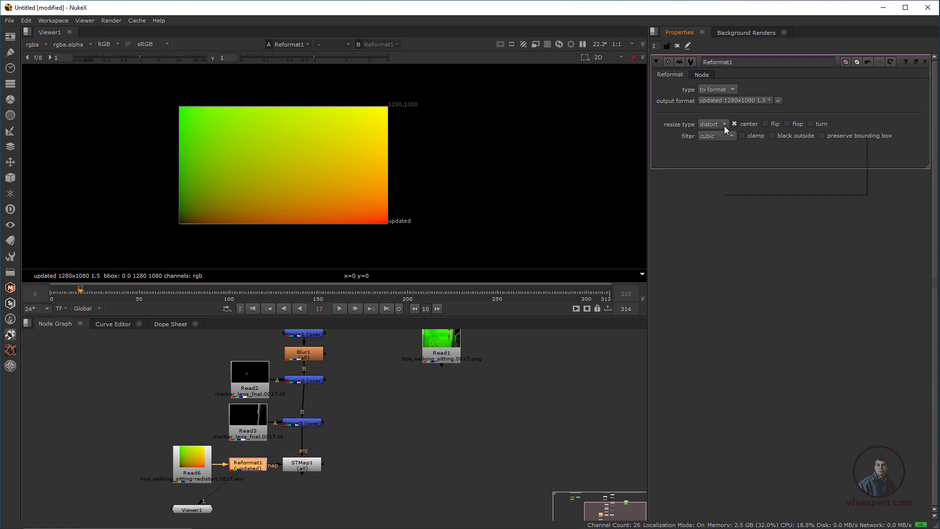
Display the STMap1 output in the viewer and open the node's properties
click(273, 482)
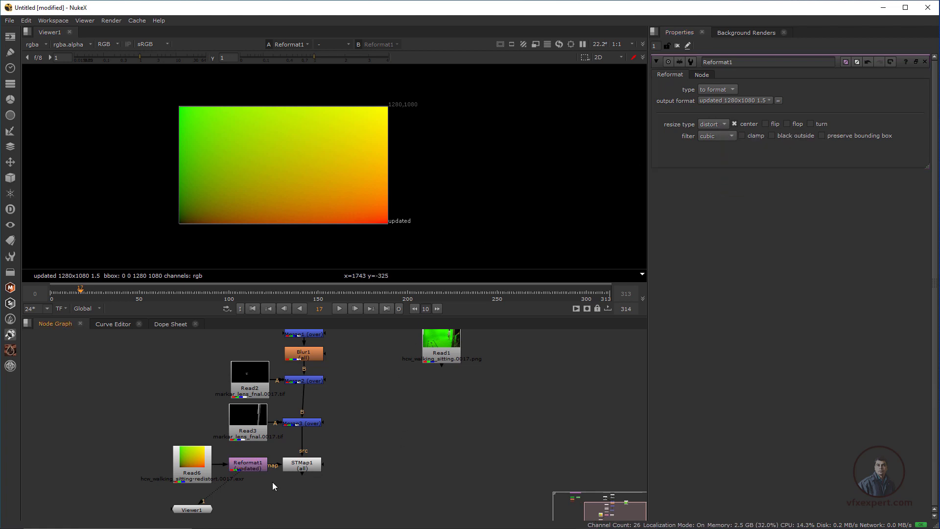
click(308, 468)
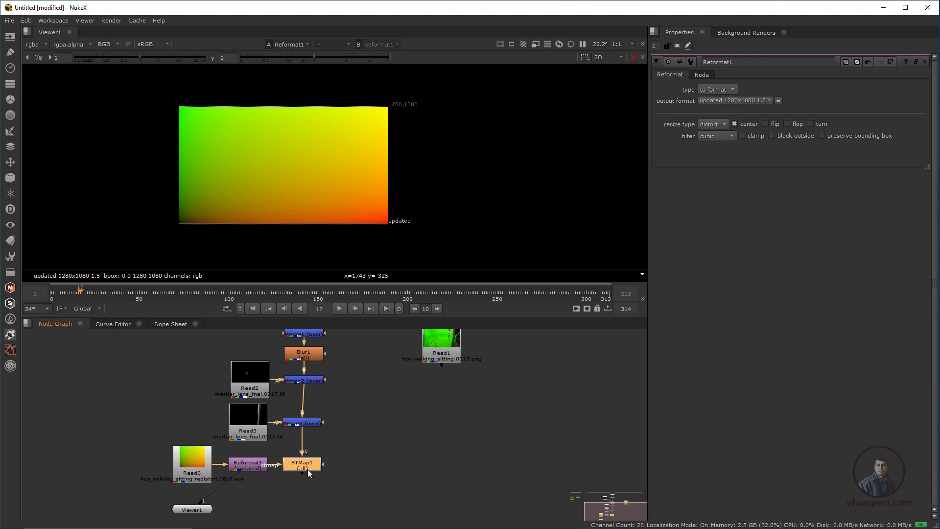
key(1)
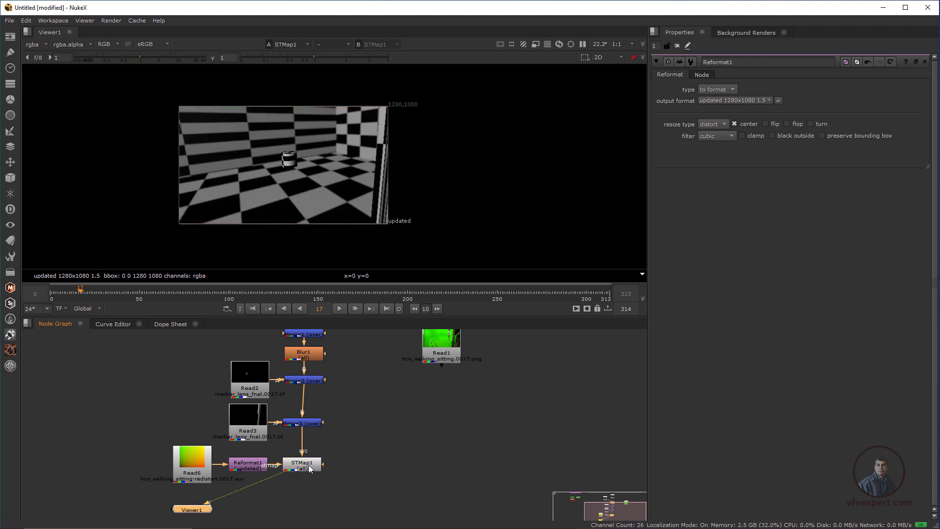
double_click(309, 469)
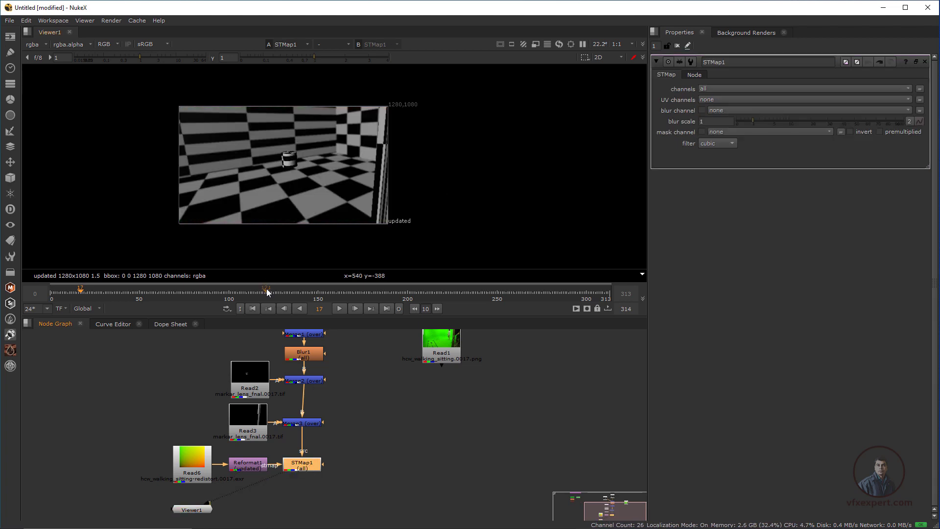
Go to frame 4 and set STMap1's UV channels to rgb
click(61, 290)
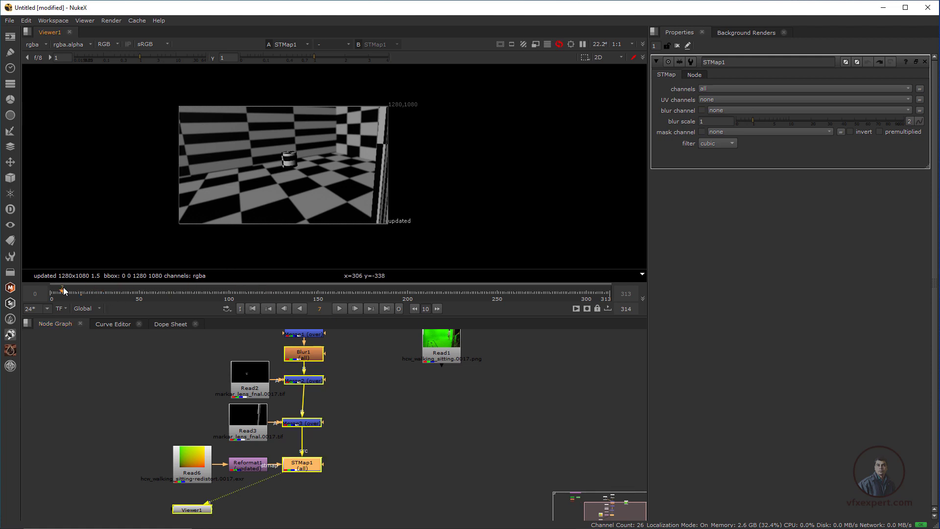
drag(60, 288, 57, 289)
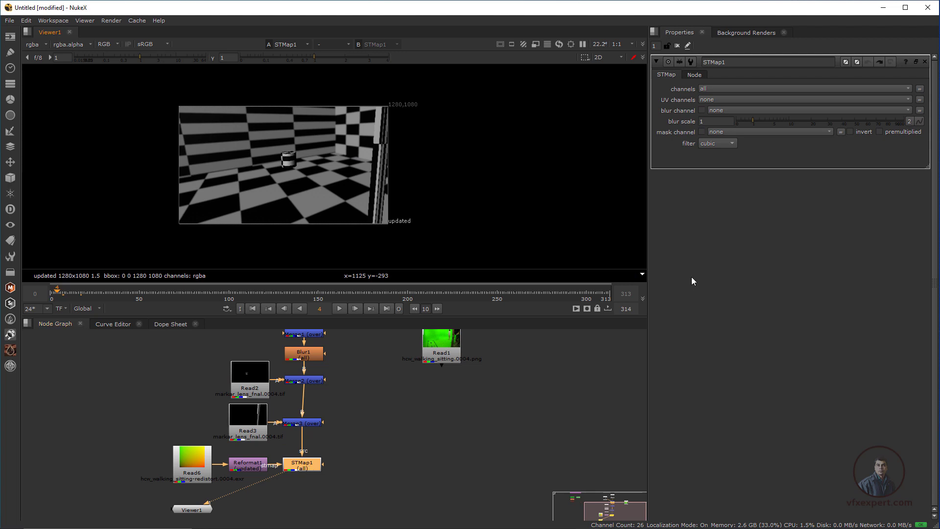
click(718, 98)
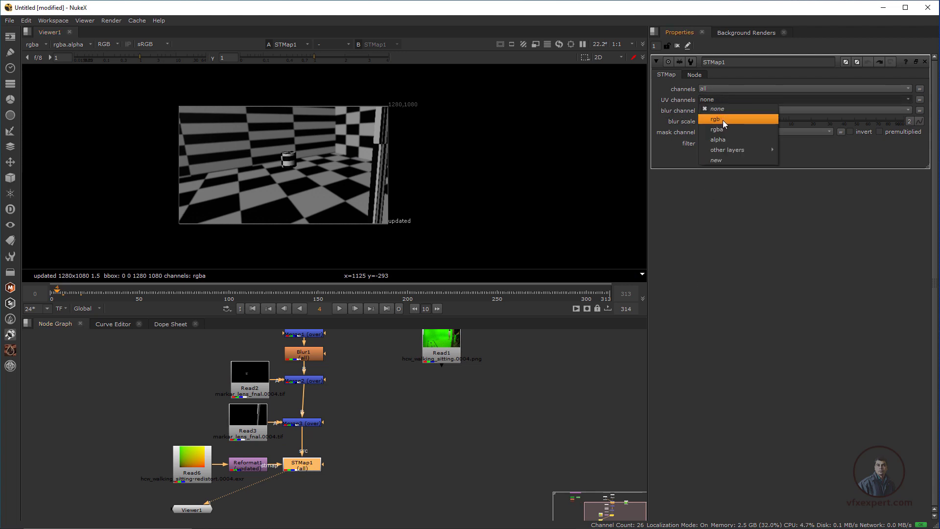
click(720, 119)
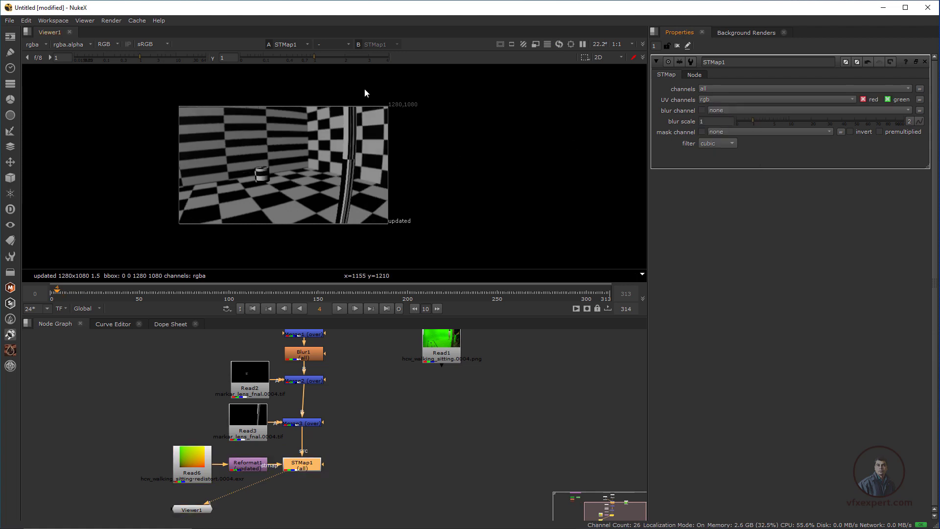
scroll(340, 156, up, 4)
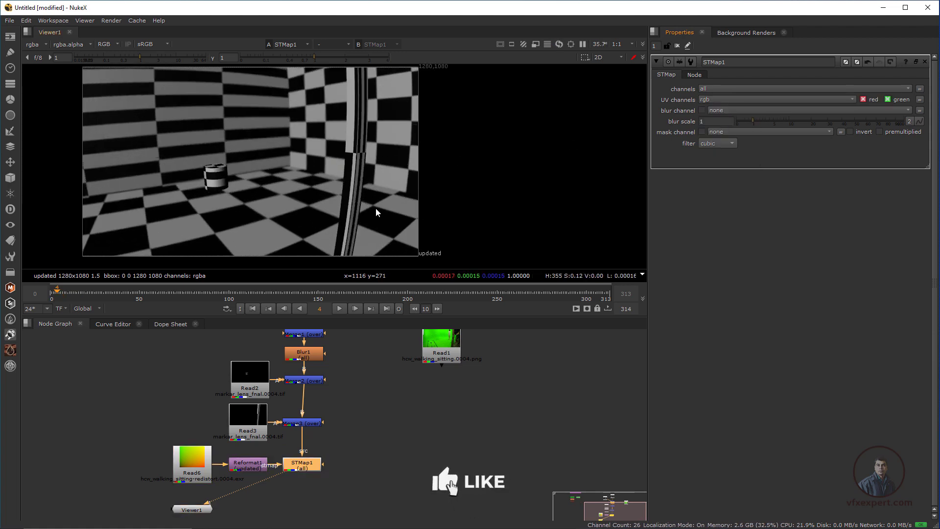
Place Viewer1 directly below the STMap1 node
drag(196, 511, 310, 497)
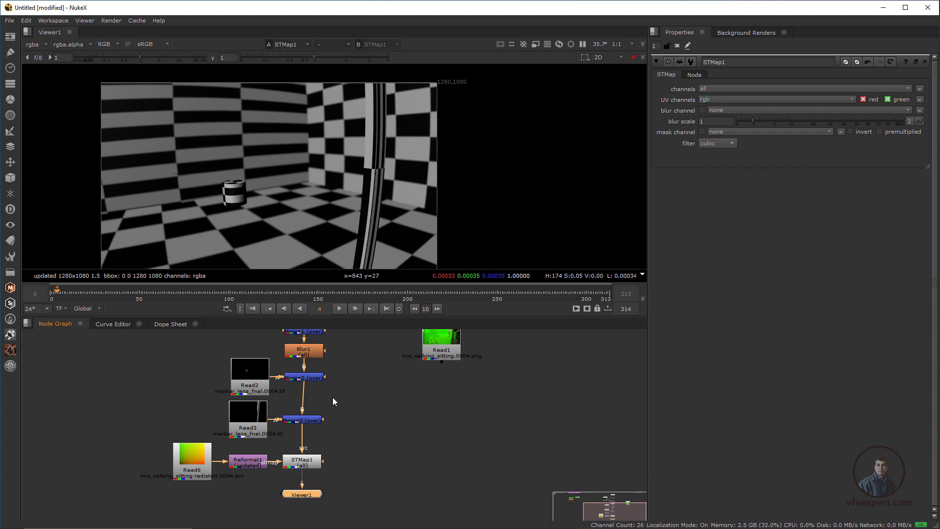
scroll(333, 398, down, 2)
middle_drag(332, 406, 333, 416)
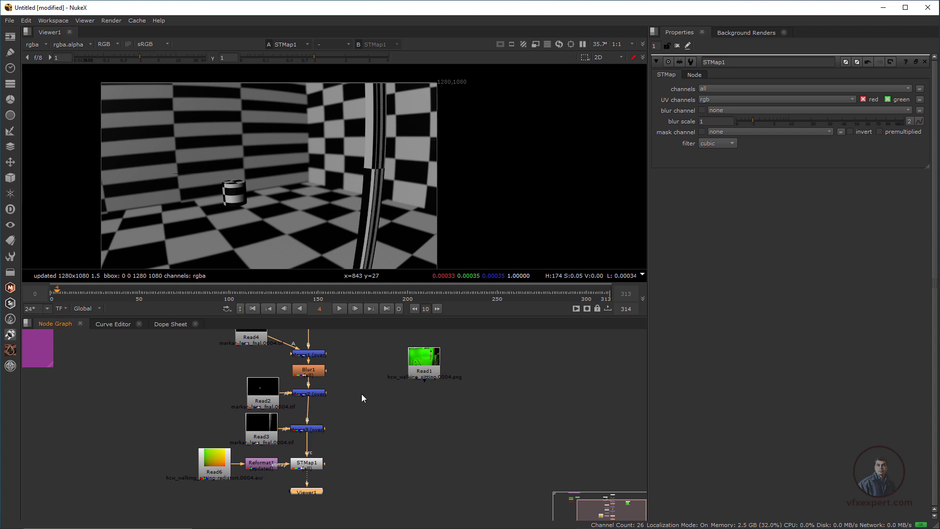
Display the Read1 green-screen footage in the viewer and place Viewer1 below Read1
click(431, 368)
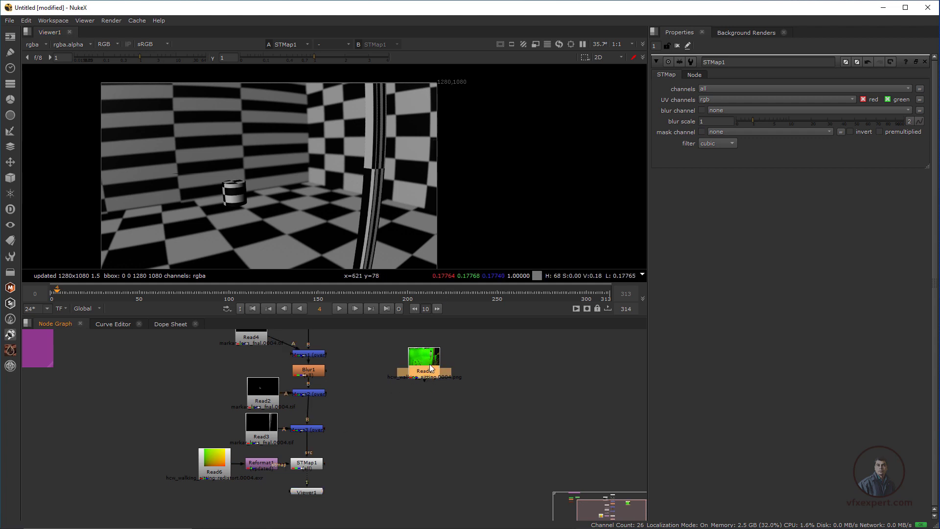
key(1)
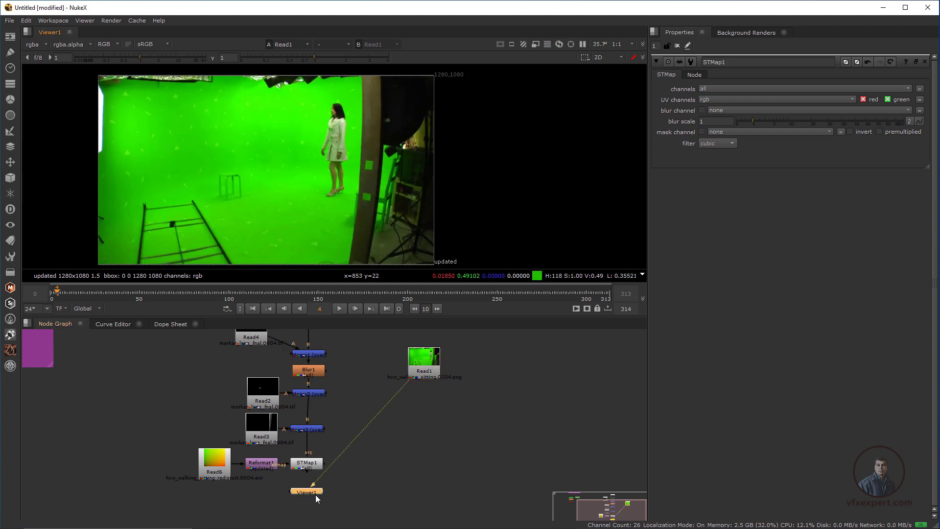
drag(317, 498, 417, 463)
scroll(412, 391, down, 3)
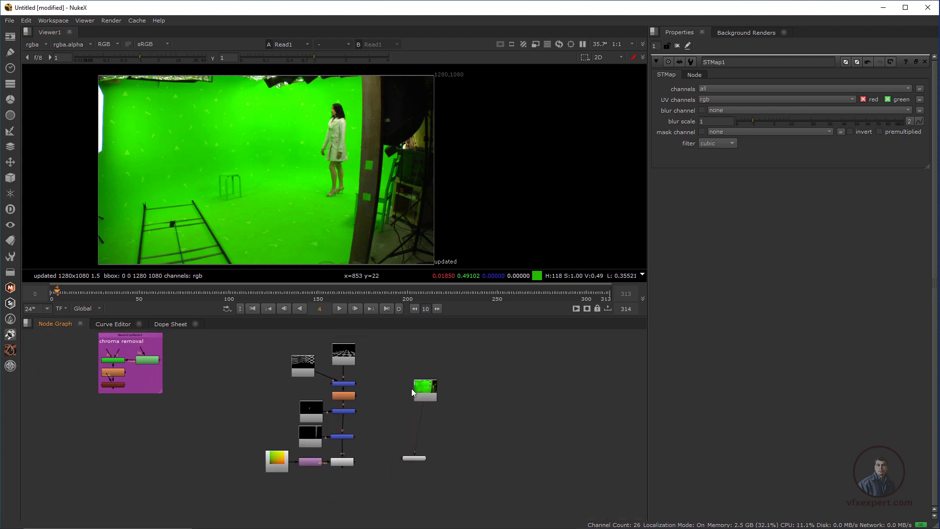
scroll(412, 392, up, 2)
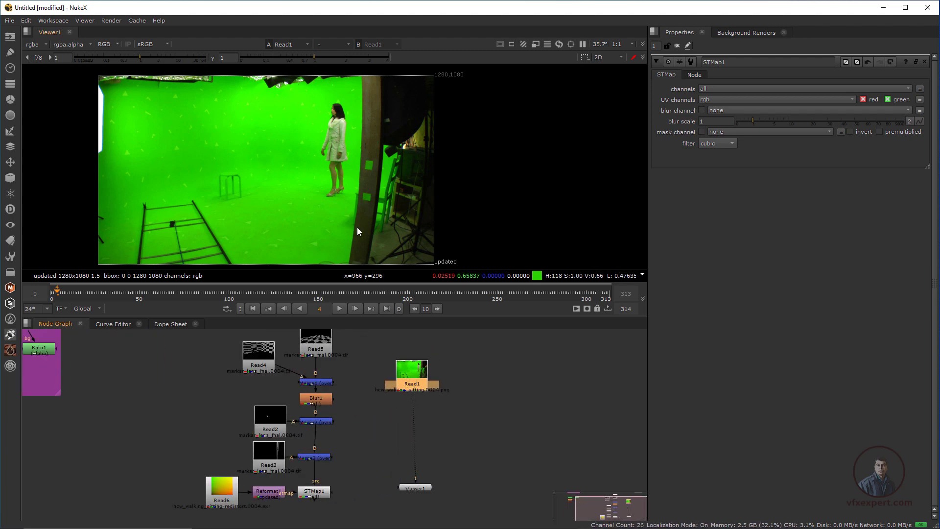
Move the chroma removal backdrop group beside Read1, on the side away from the render nodes
scroll(404, 377, down, 2)
drag(152, 340, 520, 375)
scroll(520, 376, up, 3)
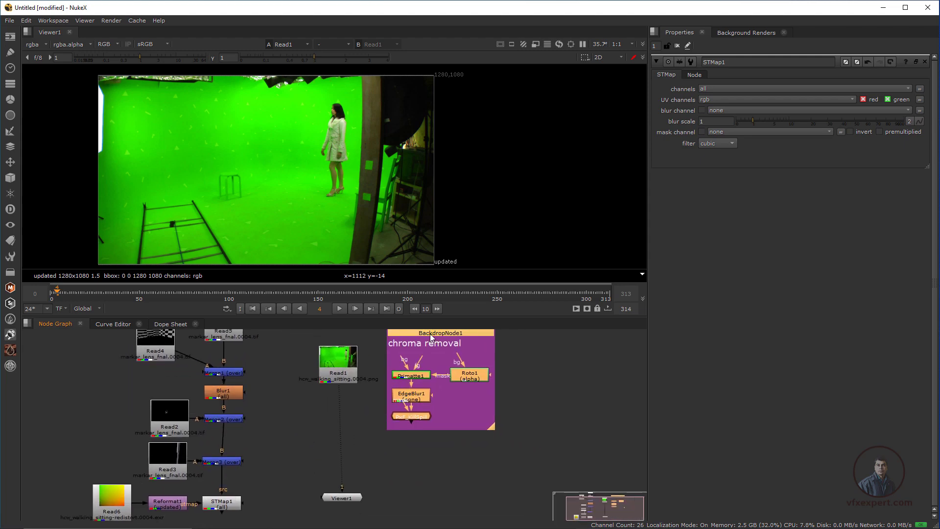
drag(431, 338, 436, 363)
middle_drag(503, 399, 524, 390)
drag(371, 487, 372, 492)
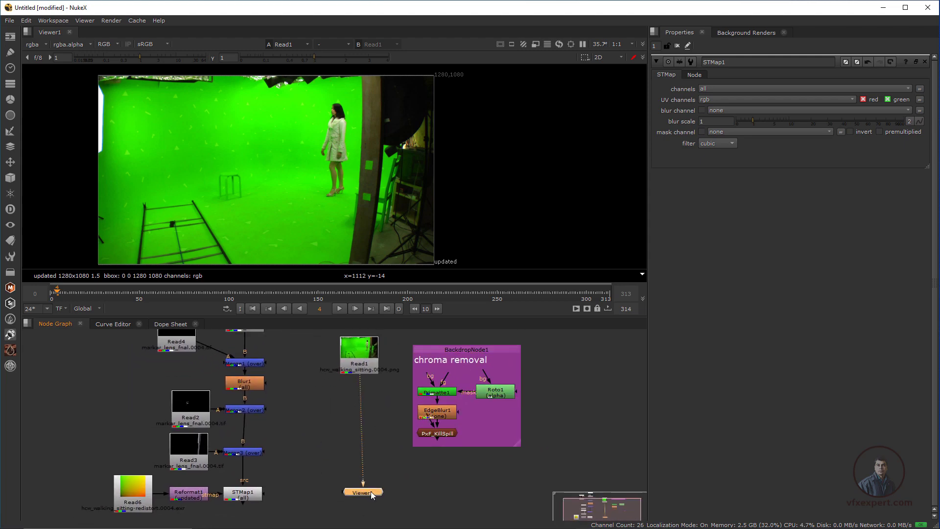
click(397, 488)
Connect the Primatte node's fg input to Read1 and view the PxF_KillSpill output, with Viewer1 placed below the backdrop
drag(447, 378, 367, 366)
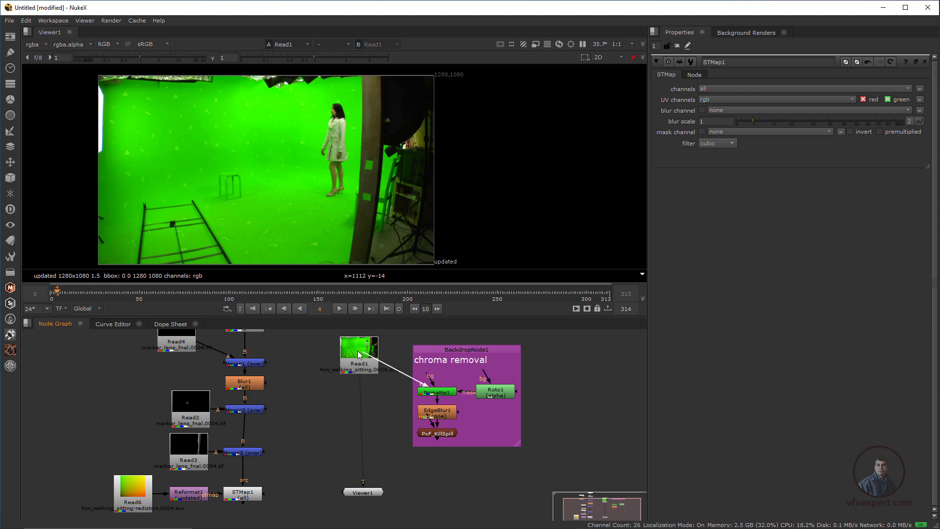
click(445, 433)
key(1)
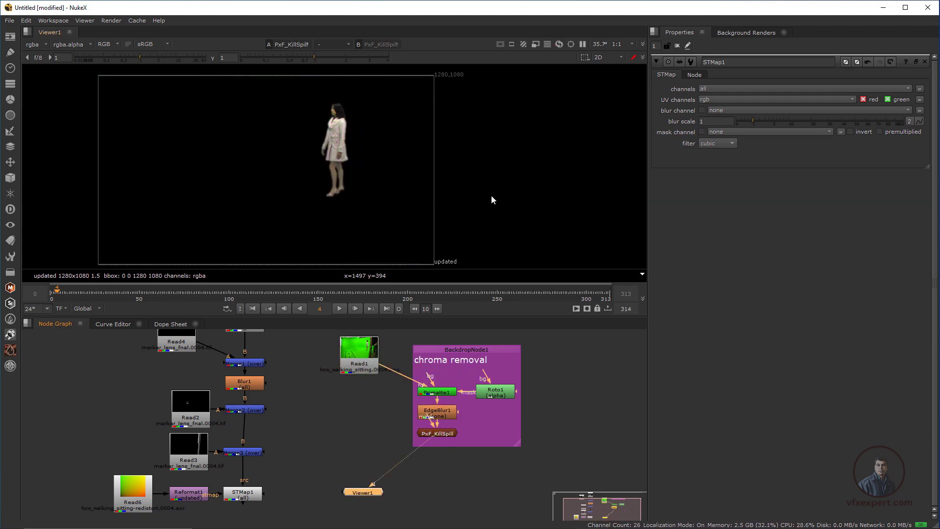
click(407, 483)
drag(367, 491, 411, 505)
click(326, 473)
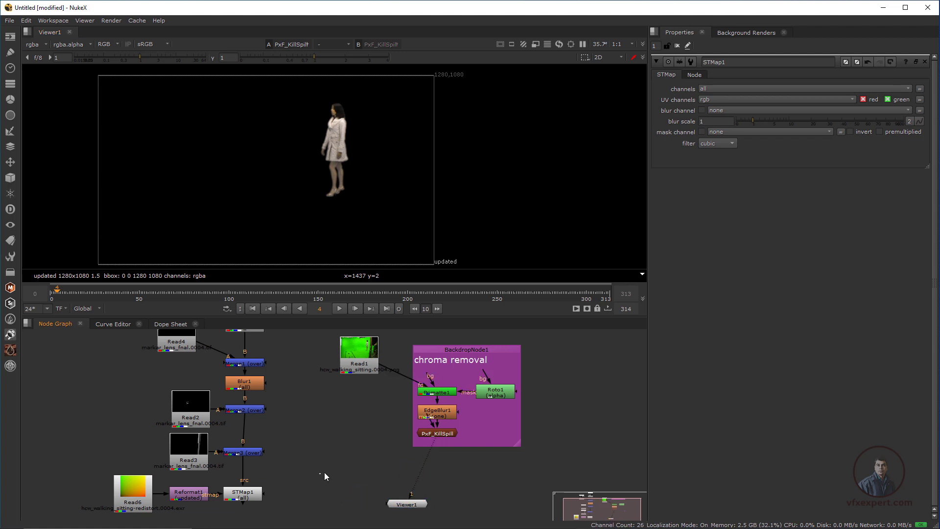
Display the STMap1 output again and reposition Viewer1 directly under STMap1
middle_drag(260, 502, 283, 471)
click(274, 466)
scroll(369, 419, down, 1)
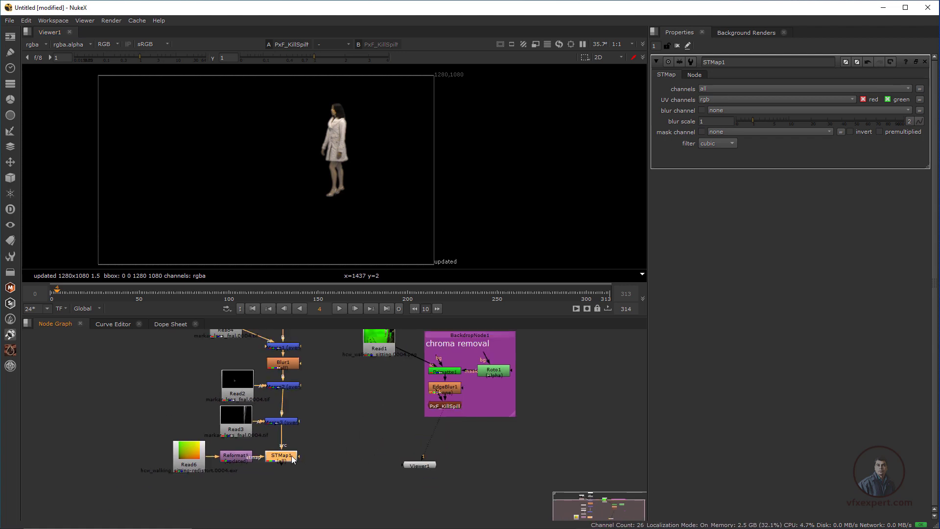
key(1)
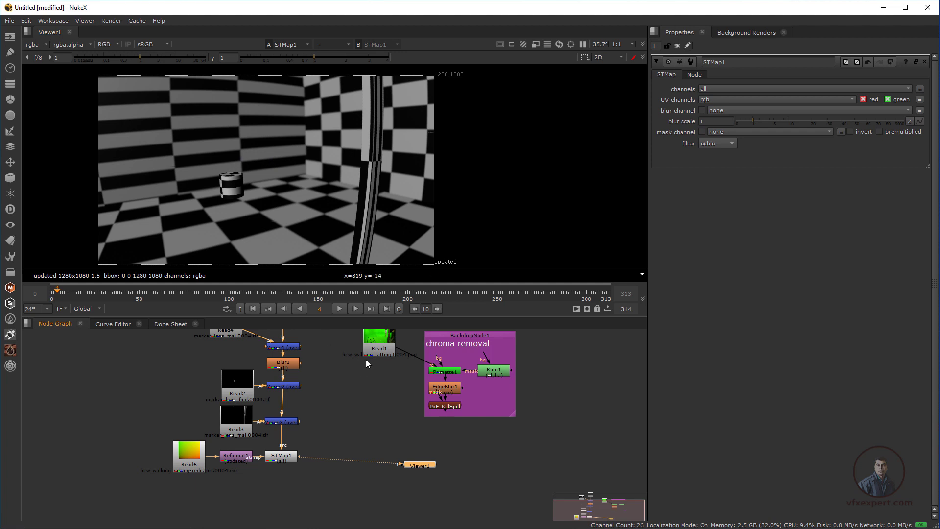
middle_drag(447, 480, 442, 486)
drag(421, 472, 284, 492)
click(347, 496)
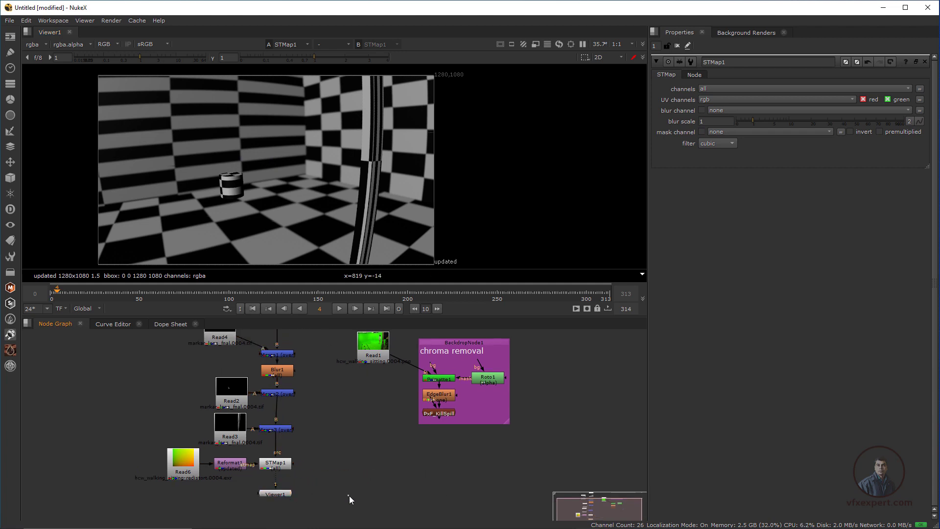
Add a Merge node below the chroma removal backdrop with input B from STMap1 and input A from PxF_KillSpill
middle_drag(388, 498, 375, 491)
key(m)
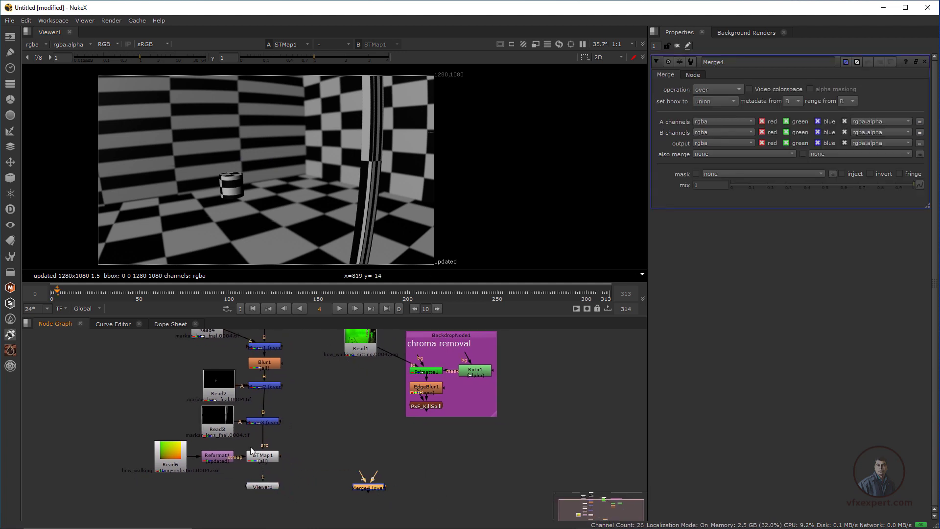
drag(374, 478, 266, 455)
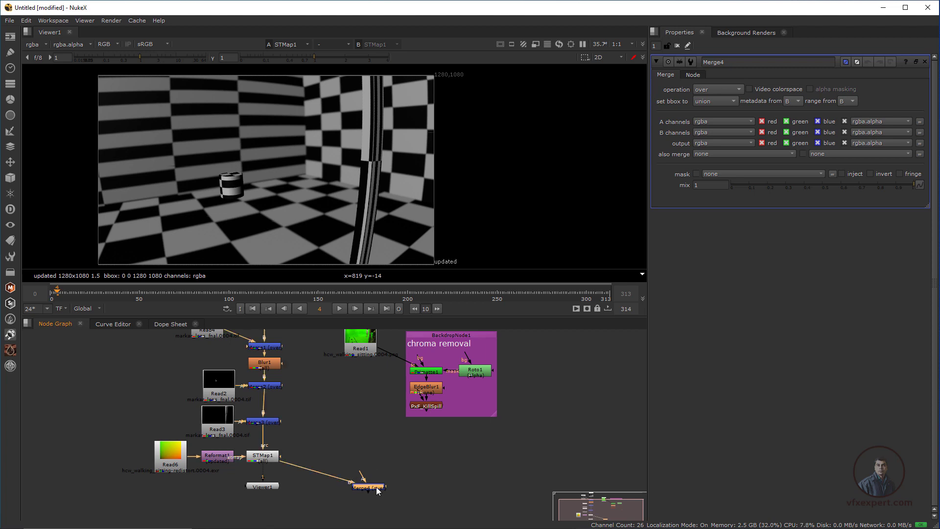
drag(376, 486, 373, 460)
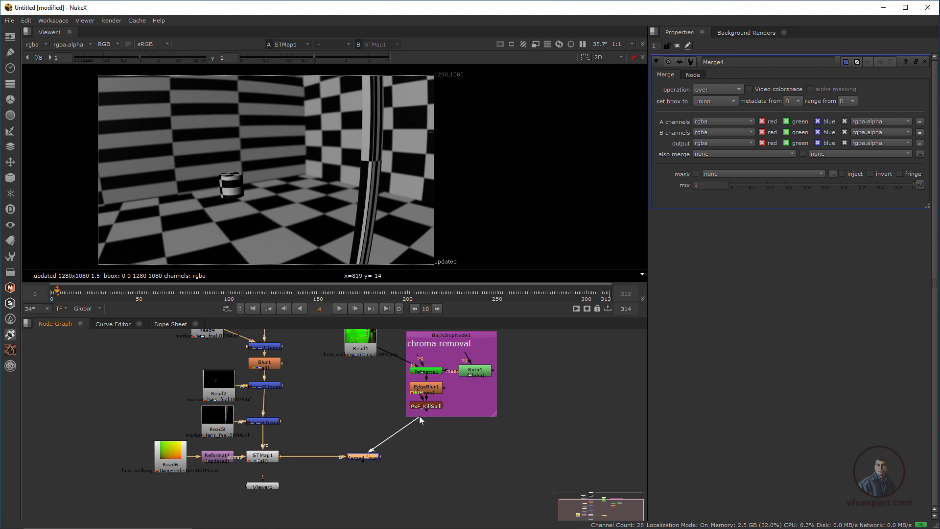
drag(419, 416, 421, 412)
drag(375, 461, 440, 457)
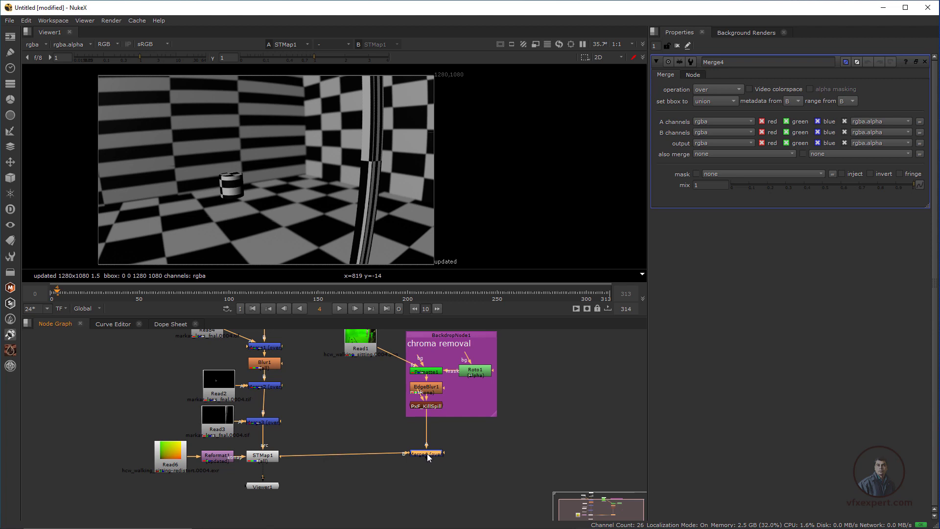
View the Merge4 composite, play it from the first frame, and scrub to frame 186 to check how the actress fits the set
key(1)
scroll(357, 213, up, 1)
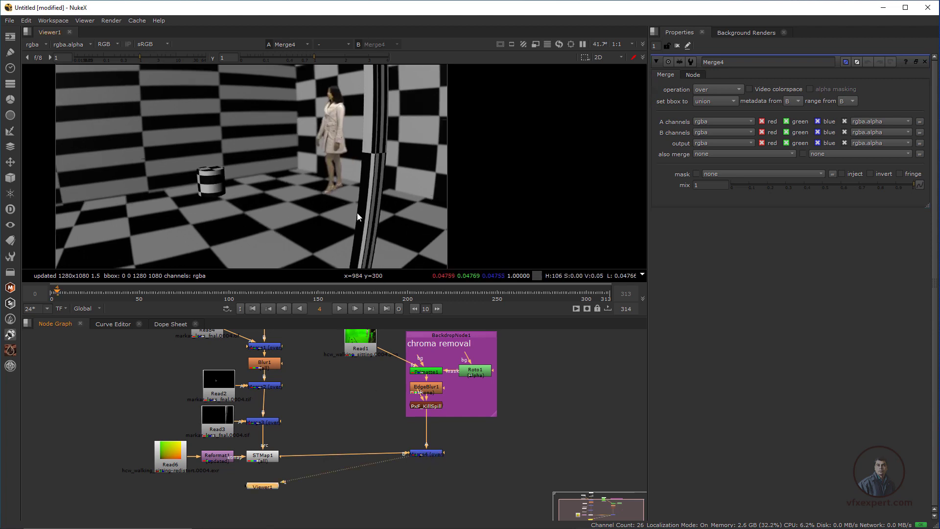
middle_drag(357, 215, 386, 214)
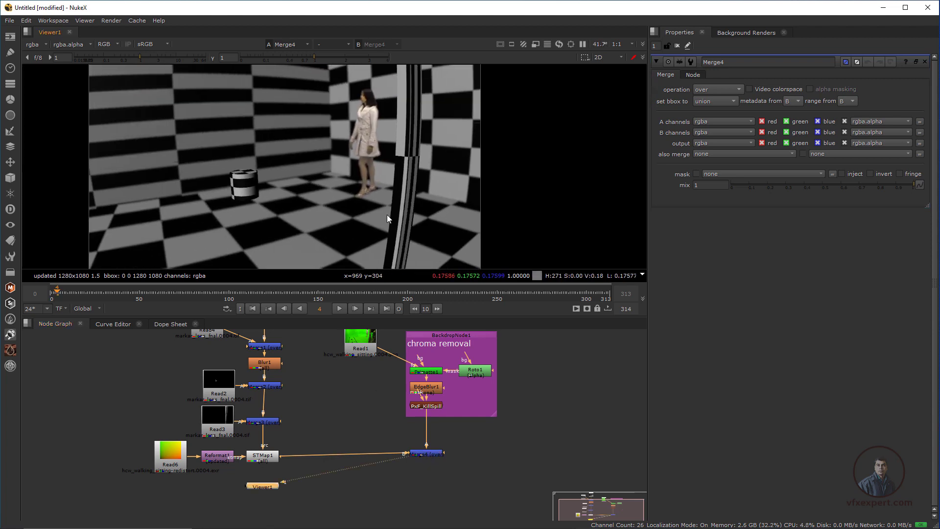
click(253, 308)
scroll(321, 215, down, 2)
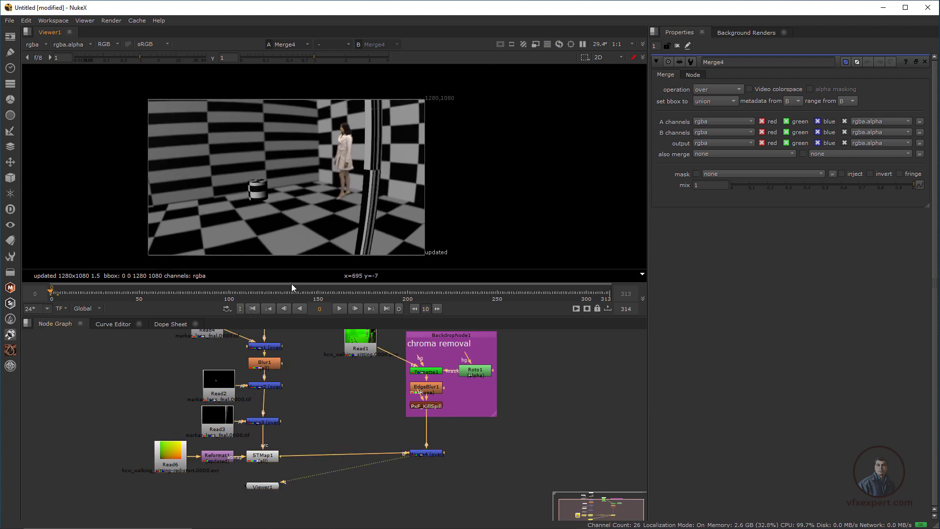
click(340, 308)
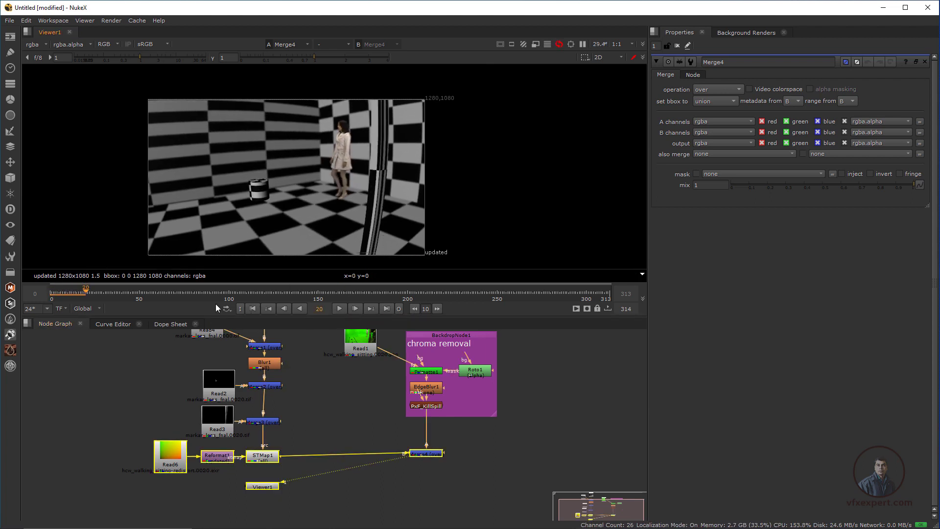
drag(240, 294, 383, 298)
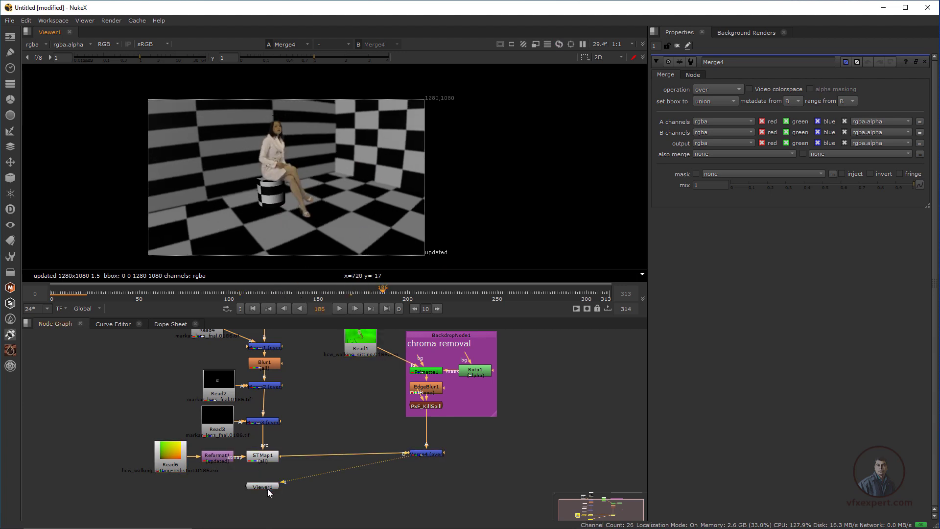
View the Read1 footage and the STMap1 output in turn at frame 186, and place Viewer1 below STMap1
drag(267, 489, 433, 478)
click(361, 346)
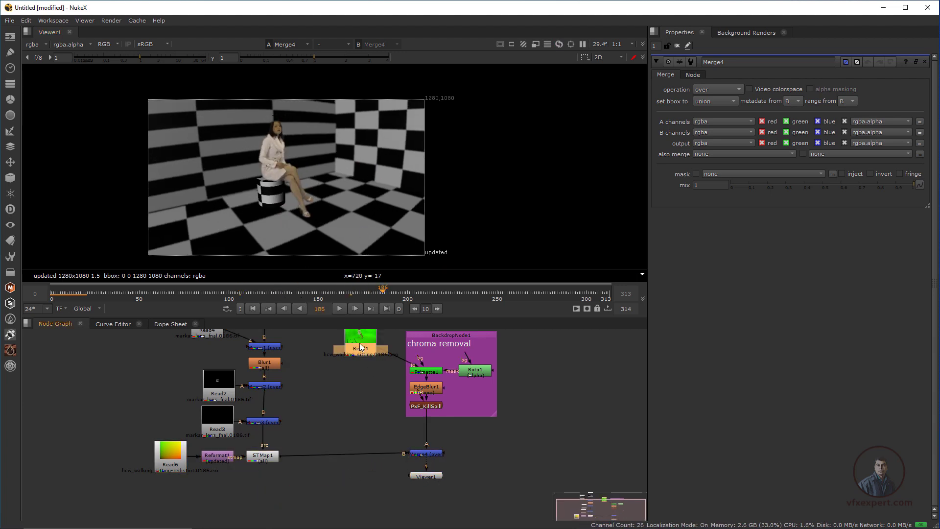
key(1)
click(265, 459)
key(1)
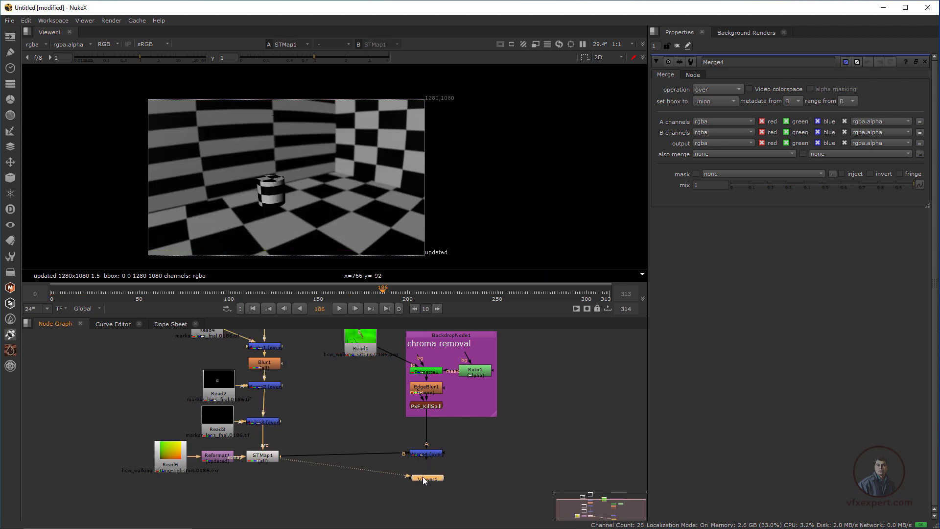
drag(422, 477, 263, 481)
Add another Merge node with input A from STMap1 and input B from Read1, and view its output at frame 17
scroll(368, 460, down, 1)
middle_drag(368, 460, 332, 460)
click(340, 499)
middle_drag(340, 499, 341, 488)
key(m)
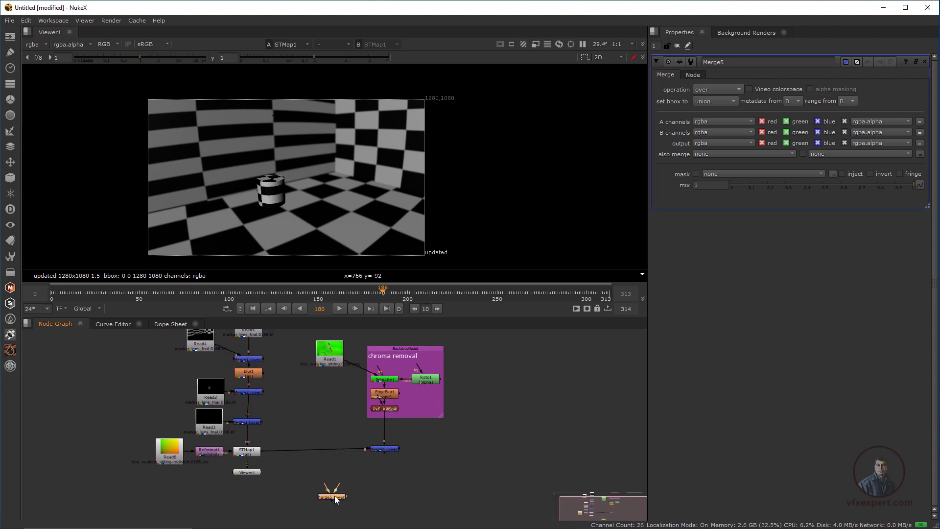
drag(332, 496, 328, 491)
drag(328, 491, 325, 486)
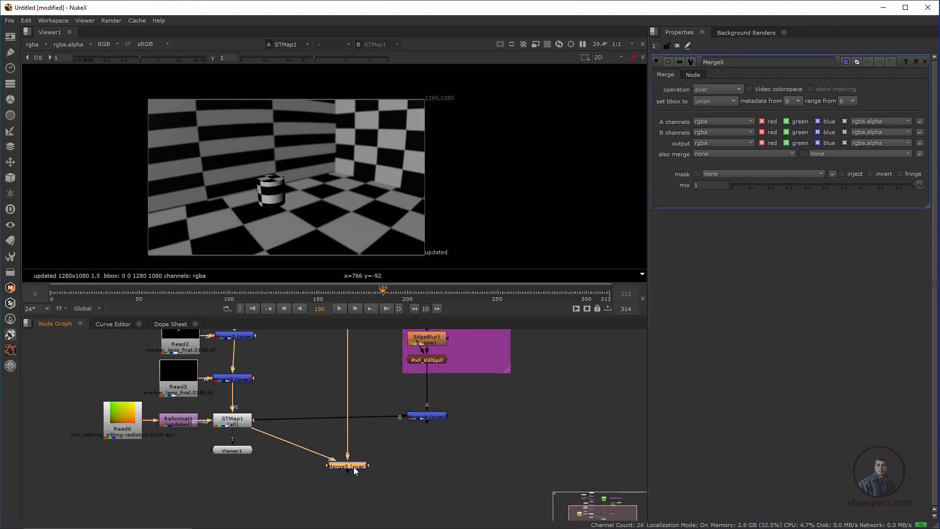
key(1)
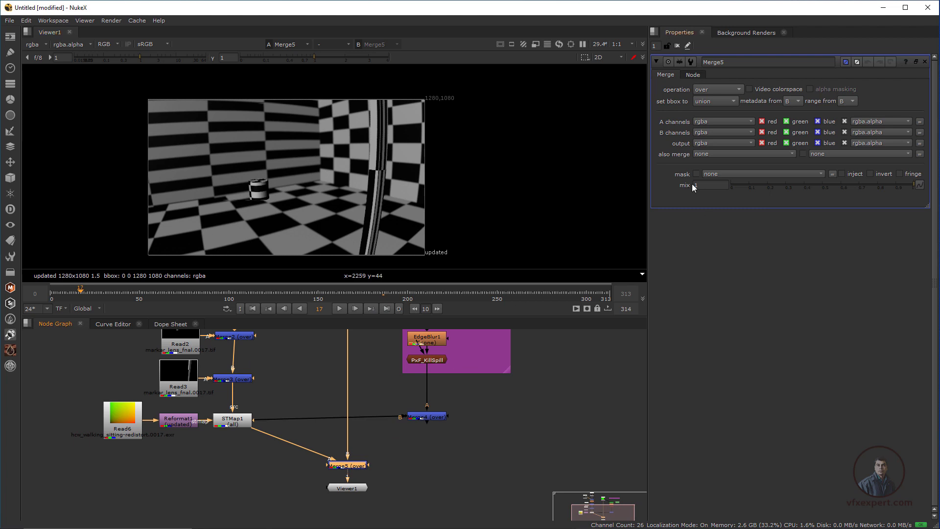
Fade Merge5's mix to 0 and back up to 0.965 to compare the checkerboard render with the green-screen footage
scroll(384, 192, up, 2)
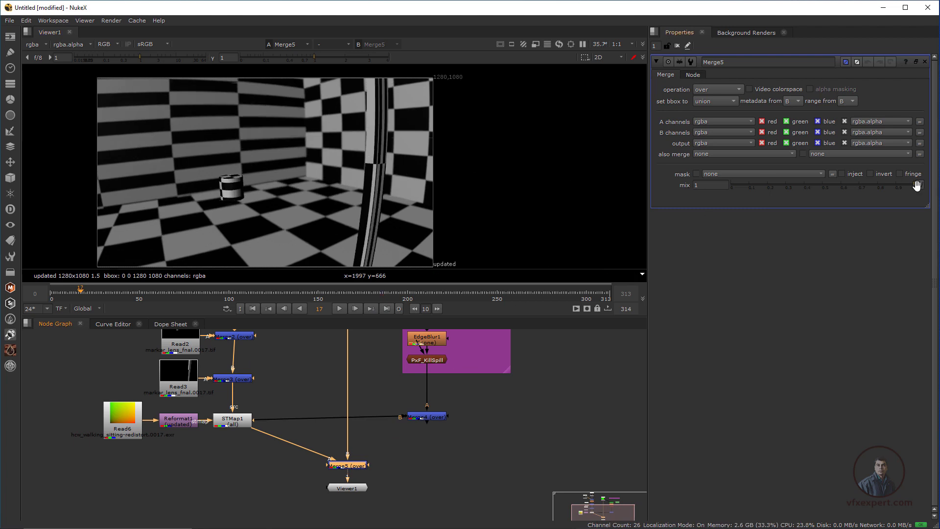
drag(915, 184, 726, 183)
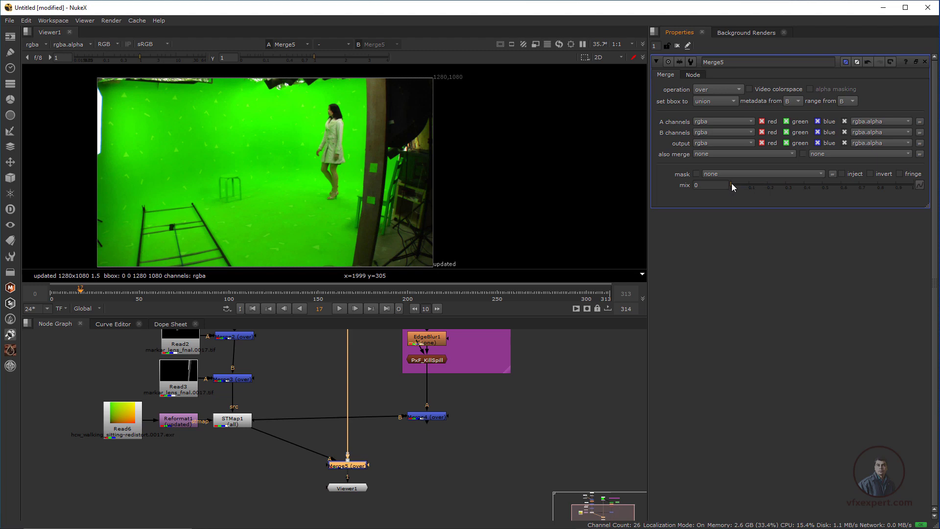
drag(731, 185, 906, 192)
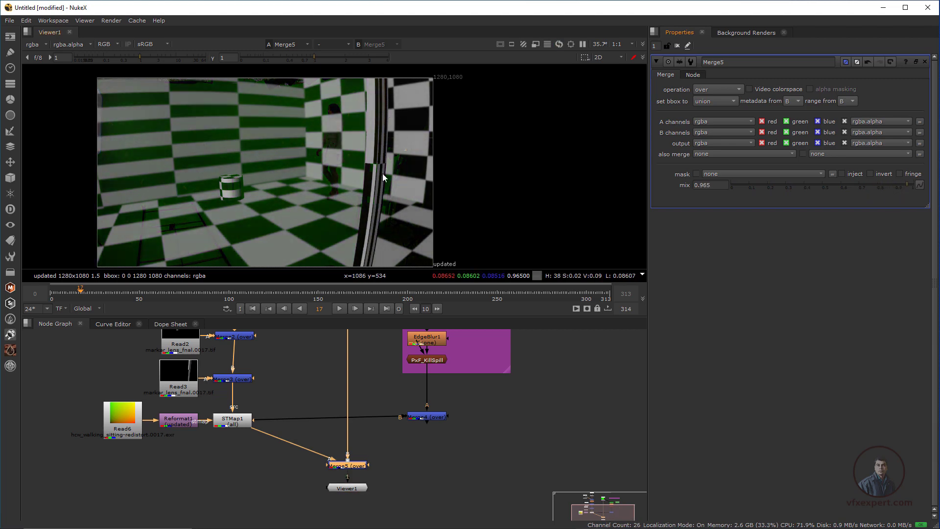
Set Merge5's mix to 0.72 and scrub back to frame 15 to check the checkerboard's alignment with the green-screen footage
mouse_move(903, 183)
mouse_down()
mouse_move(827, 184)
mouse_move(931, 193)
mouse_move(896, 193)
mouse_up()
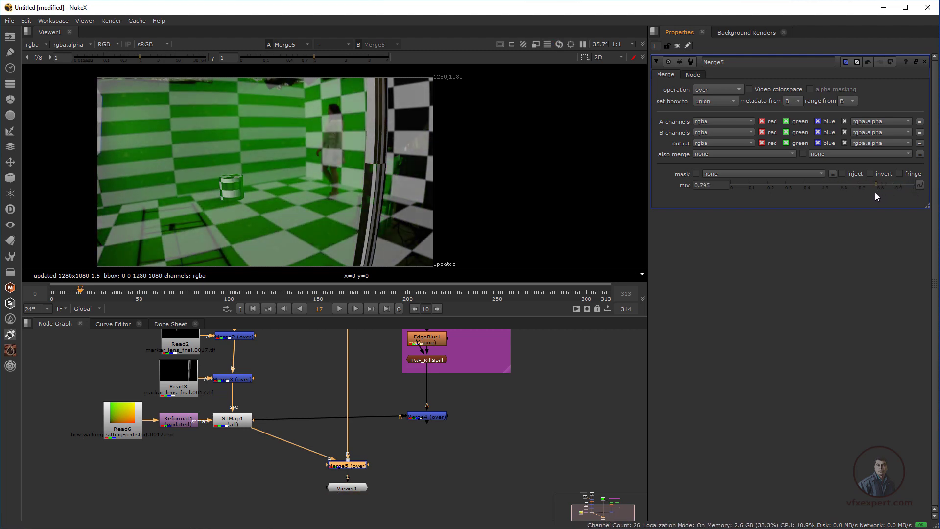
drag(875, 193, 862, 191)
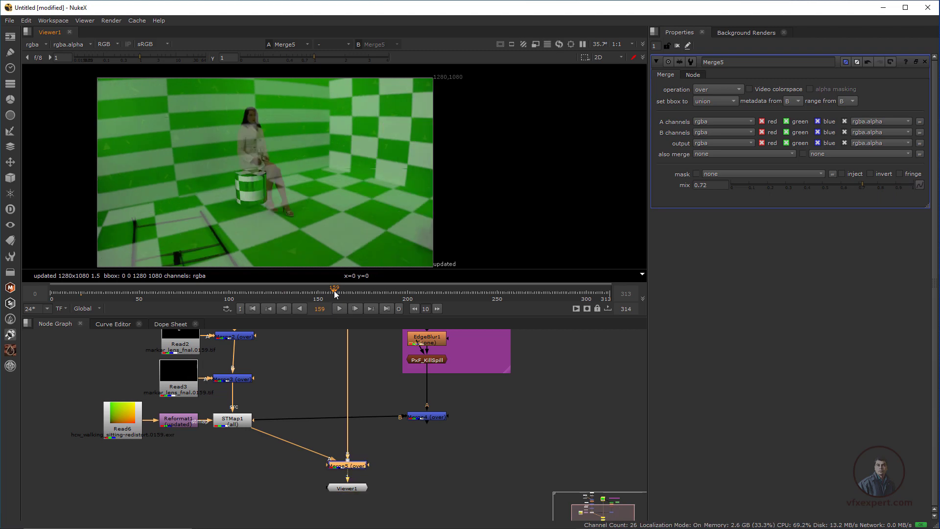
click(269, 292)
drag(253, 293, 77, 290)
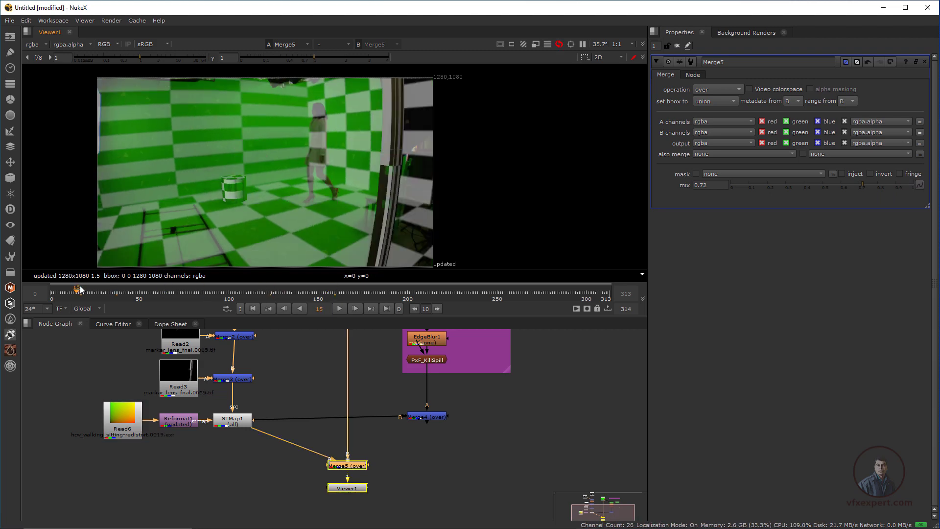
View the Merge4 composite and scrub back and forth through the shot, ending at frame 27, to check the actress against the set
click(418, 458)
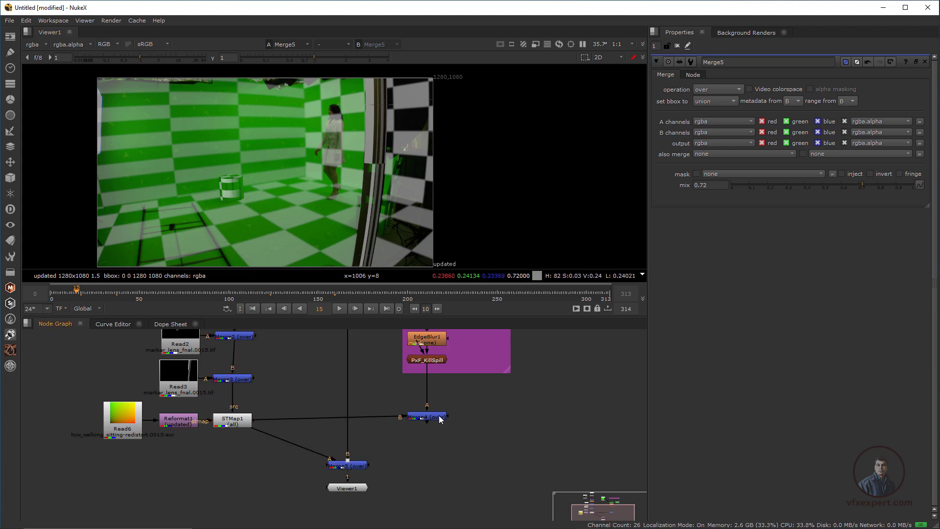
click(439, 417)
key(1)
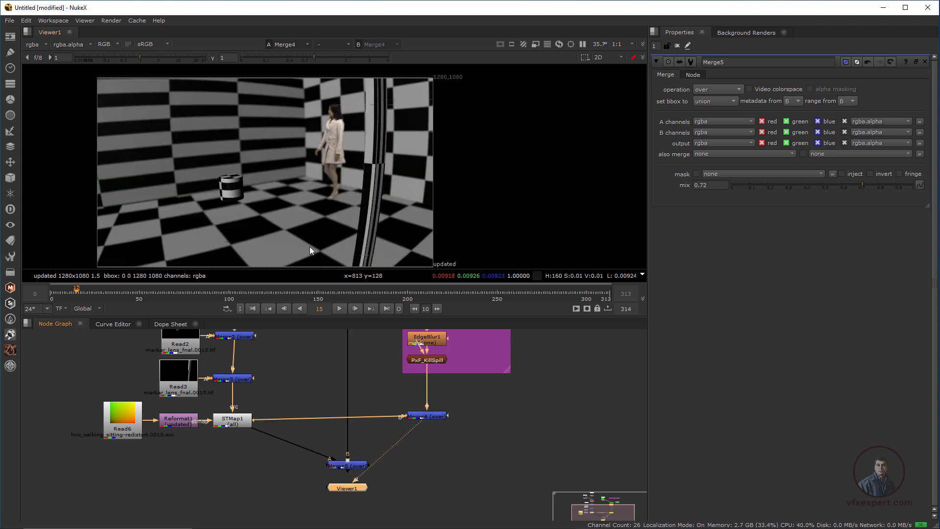
click(288, 294)
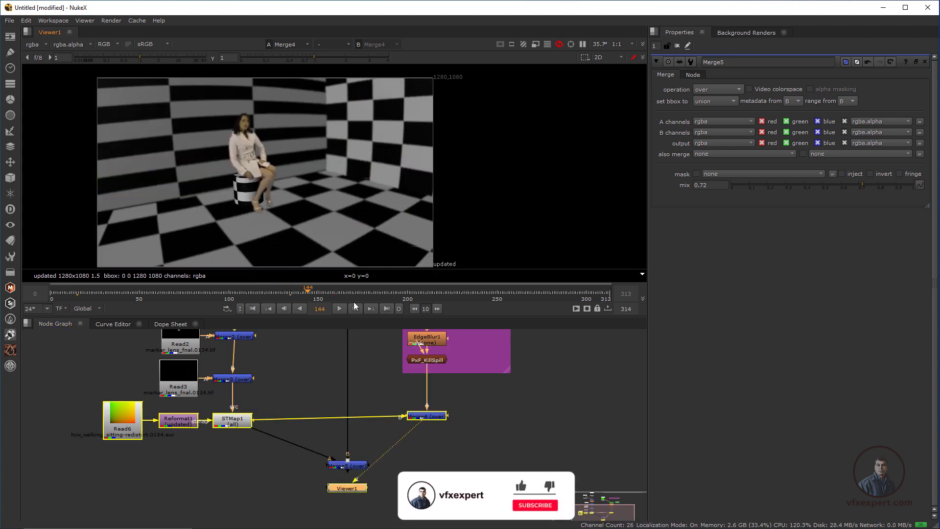
click(399, 298)
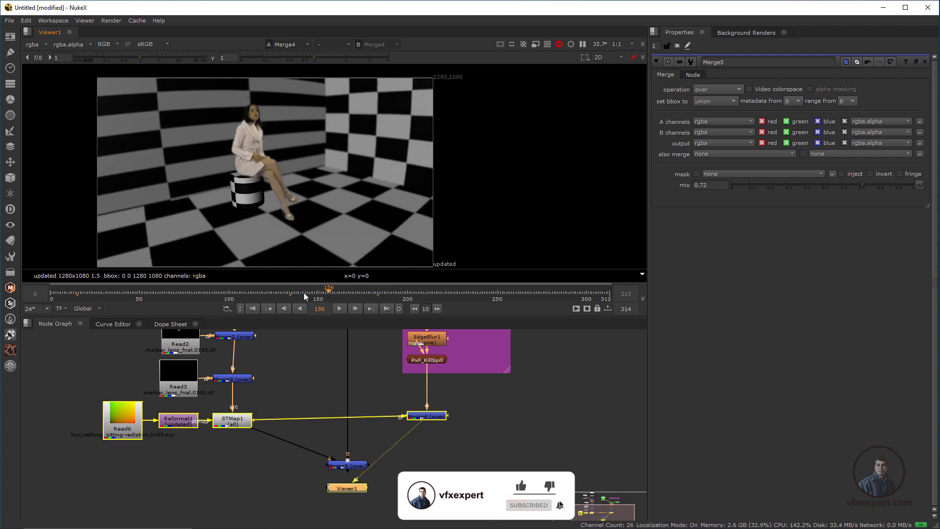
click(320, 294)
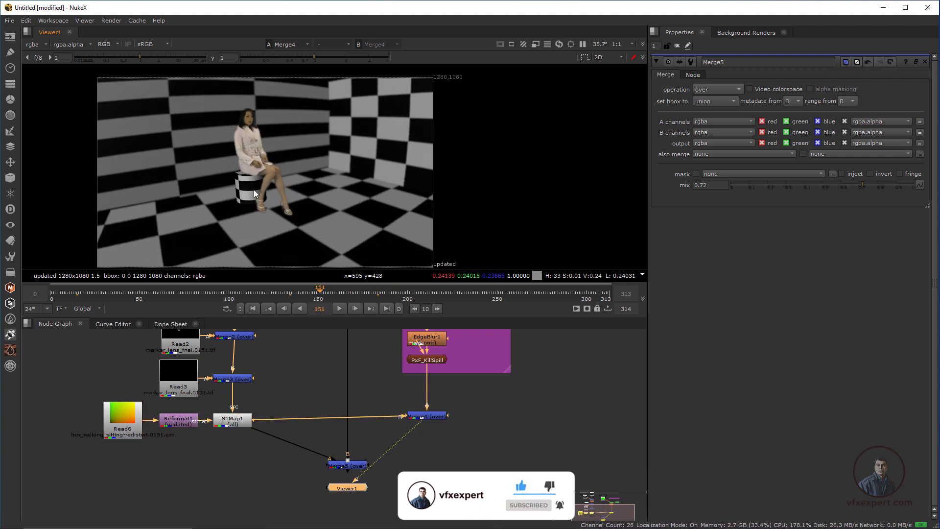
click(194, 287)
drag(193, 284, 88, 273)
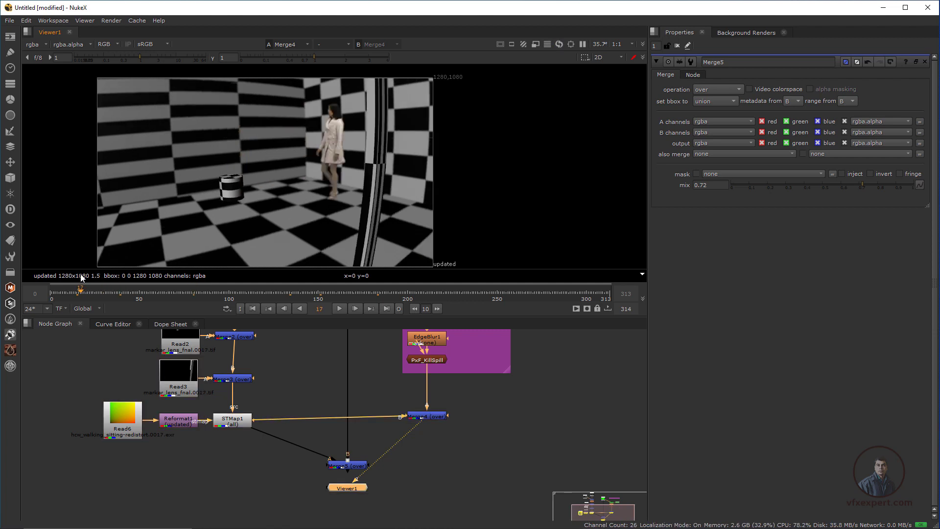
click(103, 298)
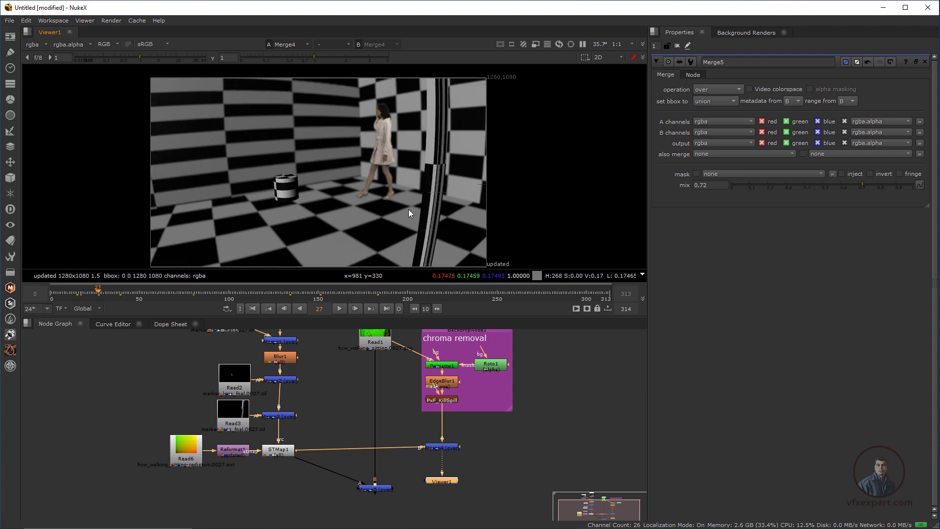
Enlarge the composite in the viewer and play it from the first frame up to frame 254
key(f)
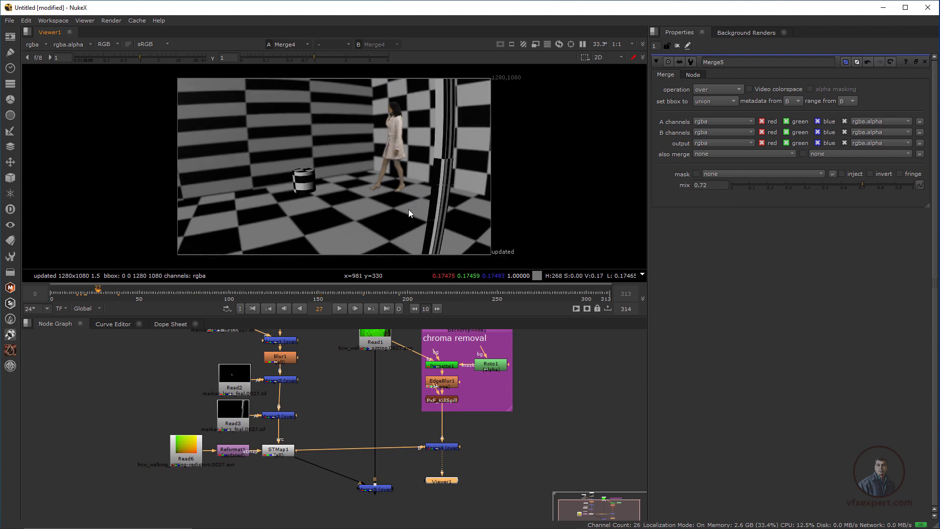
scroll(408, 210, up, 1)
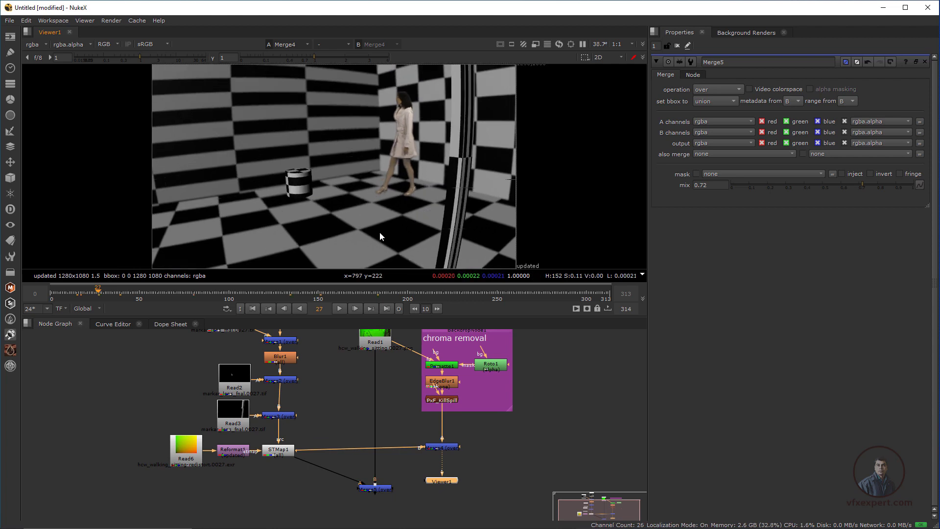
click(327, 383)
click(253, 309)
click(339, 309)
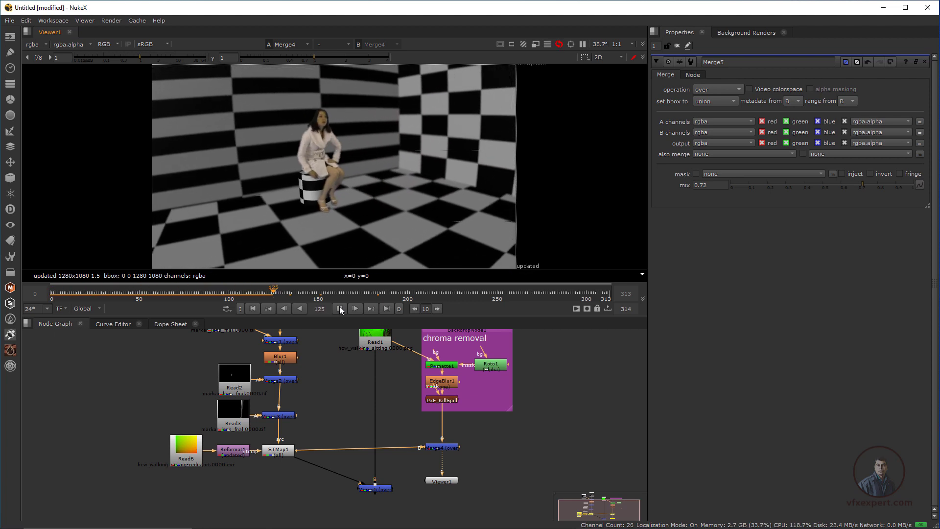
click(339, 308)
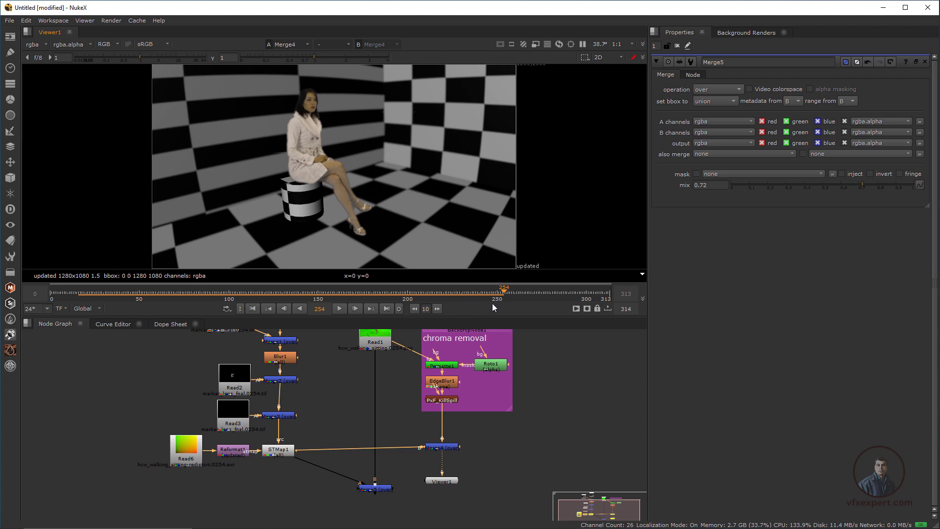
Replay the composite from about frame 22 and scrub to frame 206 to inspect the seated actress
drag(501, 295, 94, 293)
click(339, 309)
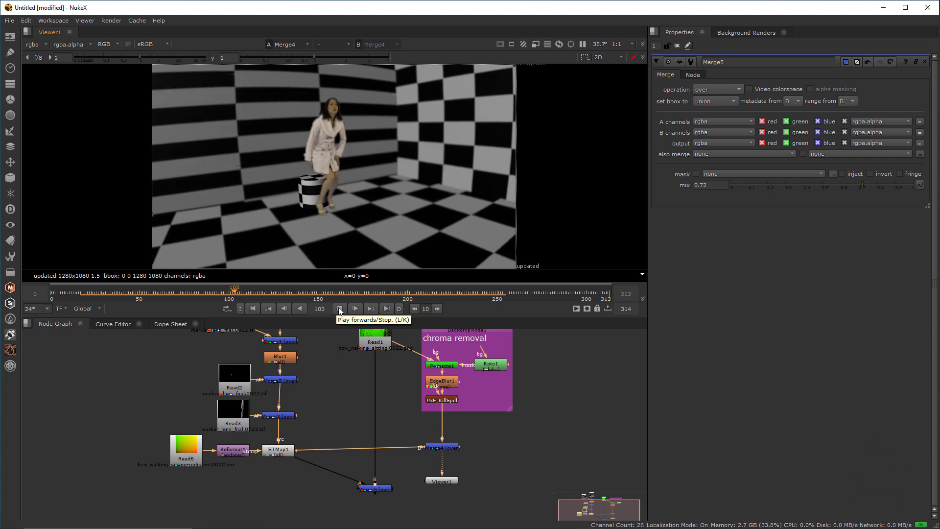
click(340, 309)
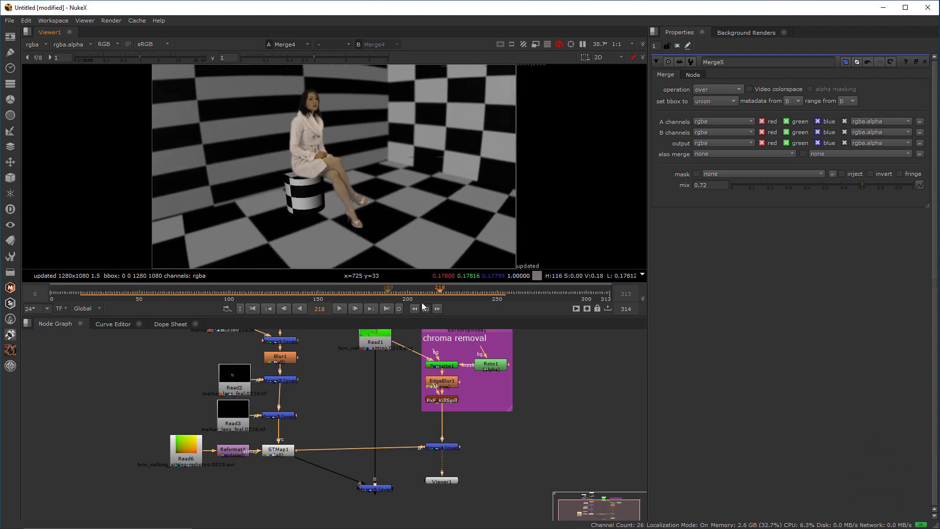
drag(442, 292, 419, 313)
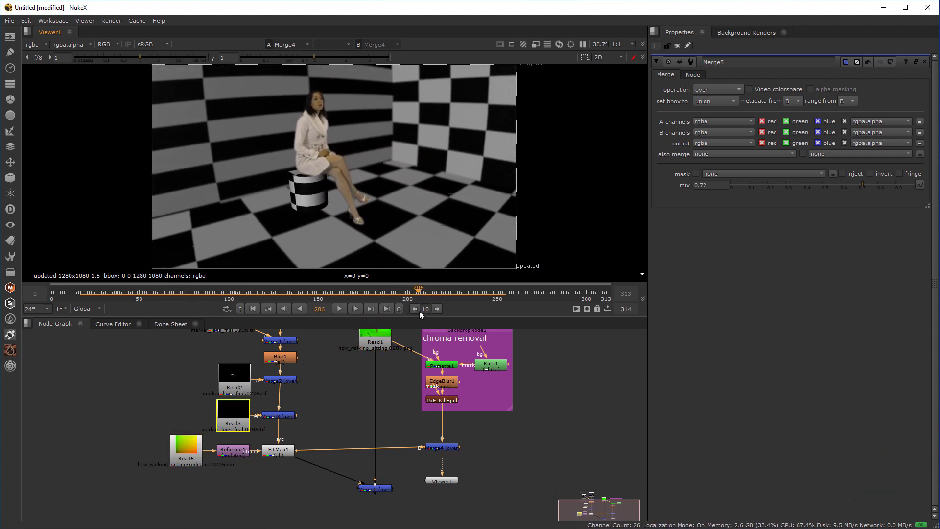